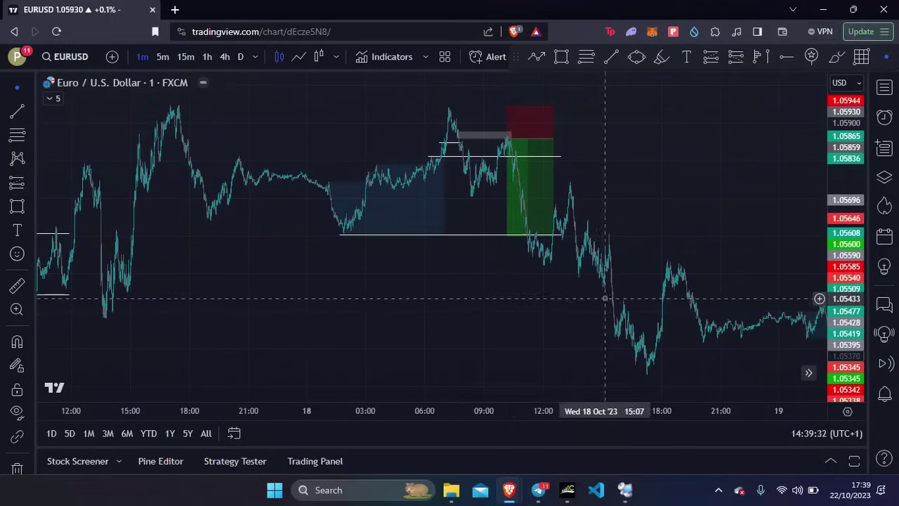
Review the marked EURUSD trades on the 1-minute chart from 18 October back to the 16 October short setup
{"action": "left_click_drag", "start_coordinate": [606, 297], "coordinate": [263, 293]}
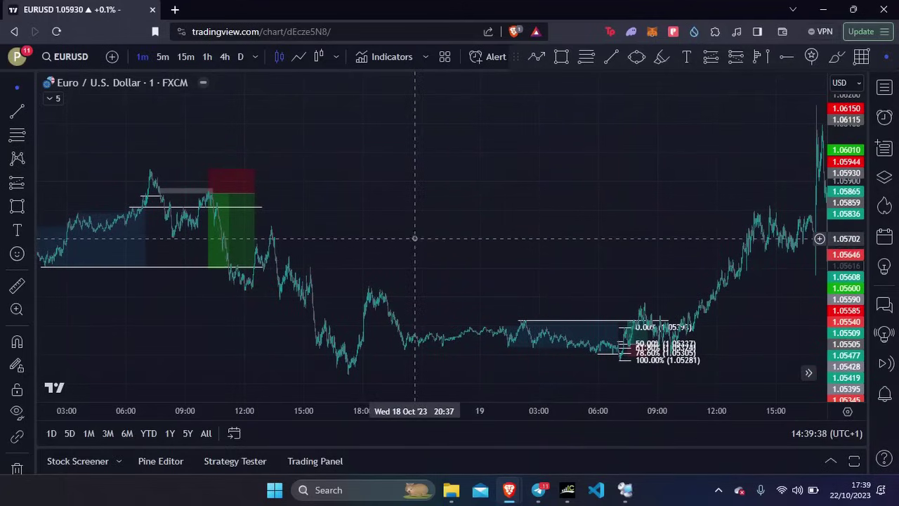
{"action": "left_click_drag", "start_coordinate": [285, 299], "coordinate": [597, 266]}
{"action": "left_click_drag", "start_coordinate": [321, 283], "coordinate": [642, 279]}
{"action": "left_click_drag", "start_coordinate": [227, 243], "coordinate": [653, 203]}
{"action": "mouse_move", "coordinate": [142, 205]}
{"action": "left_mouse_down"}
{"action": "mouse_move", "coordinate": [491, 204]}
{"action": "mouse_move", "coordinate": [453, 202]}
{"action": "left_mouse_up"}
{"action": "left_click_drag", "start_coordinate": [302, 199], "coordinate": [428, 187]}
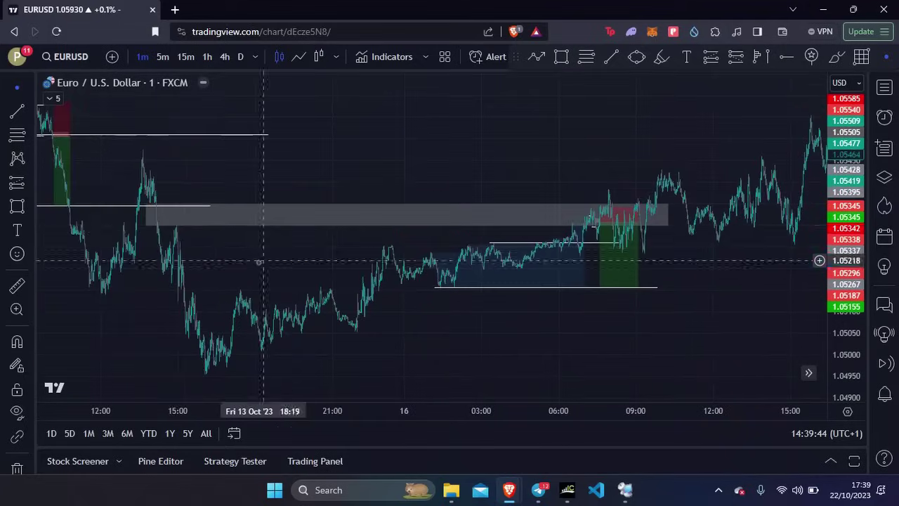
{"action": "left_click_drag", "start_coordinate": [522, 185], "coordinate": [394, 176]}
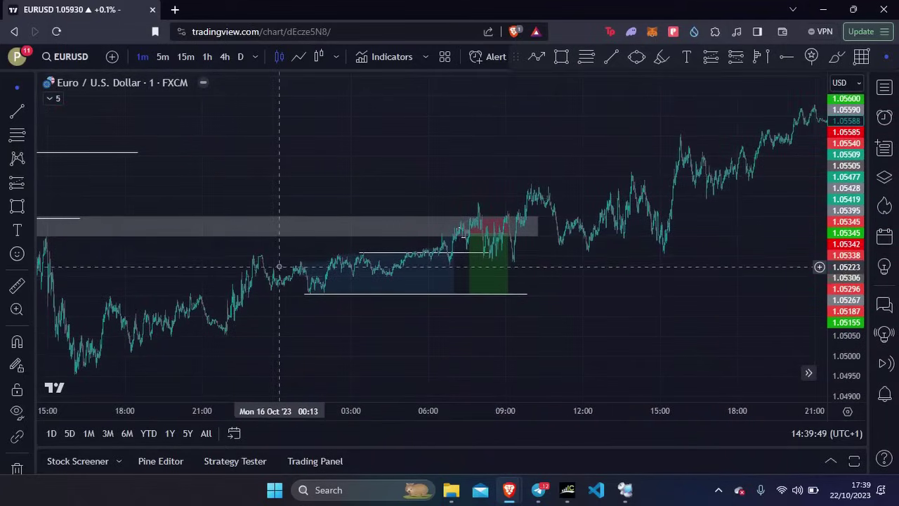
{"action": "left_click_drag", "start_coordinate": [249, 170], "coordinate": [582, 161]}
{"action": "scroll", "coordinate": [585, 165], "scroll_direction": "up", "scroll_amount": 6}
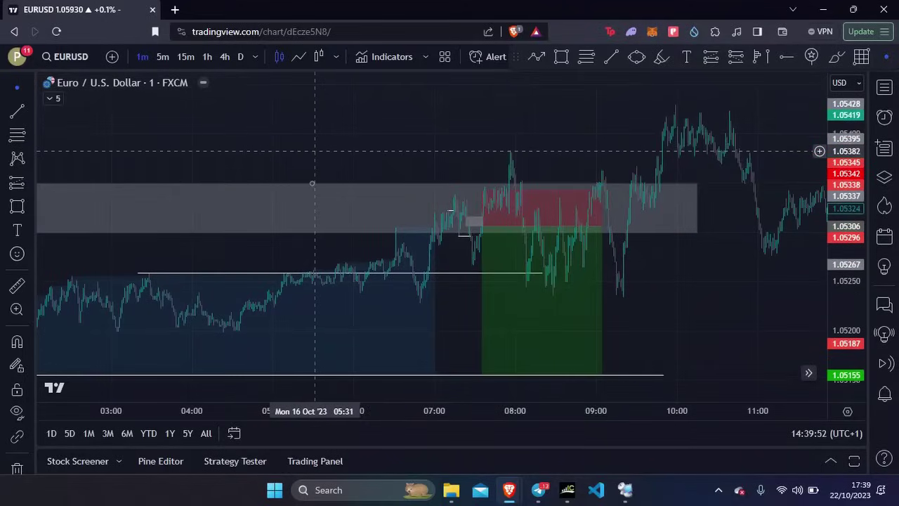
{"action": "left_click_drag", "start_coordinate": [276, 139], "coordinate": [442, 145]}
{"action": "scroll", "coordinate": [442, 144], "scroll_direction": "up", "scroll_amount": 3}
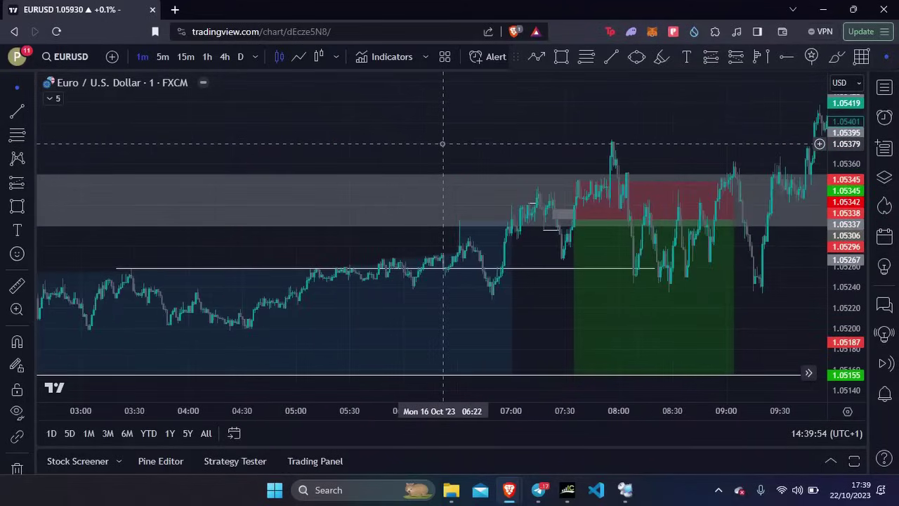
{"action": "scroll", "coordinate": [441, 144], "scroll_direction": "up", "scroll_amount": 2}
{"action": "left_click_drag", "start_coordinate": [257, 150], "coordinate": [365, 132]}
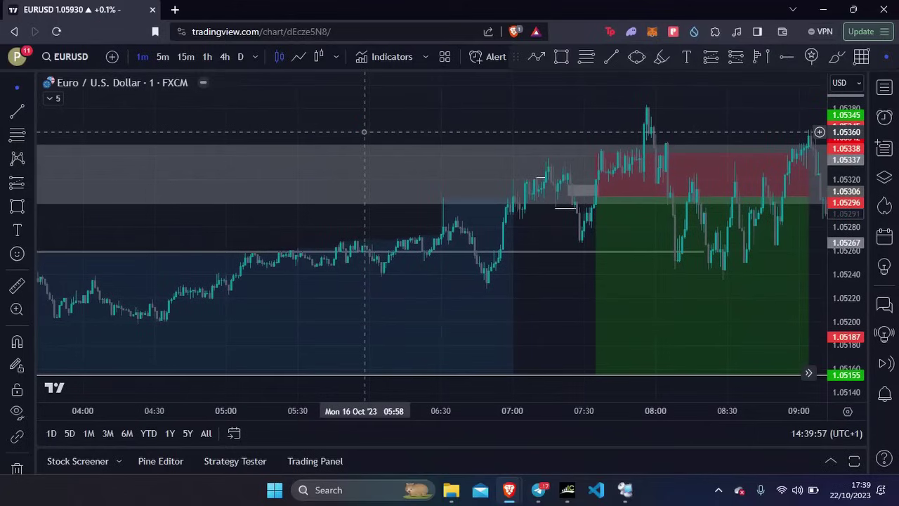
{"action": "scroll", "coordinate": [382, 172], "scroll_direction": "down", "scroll_amount": 2}
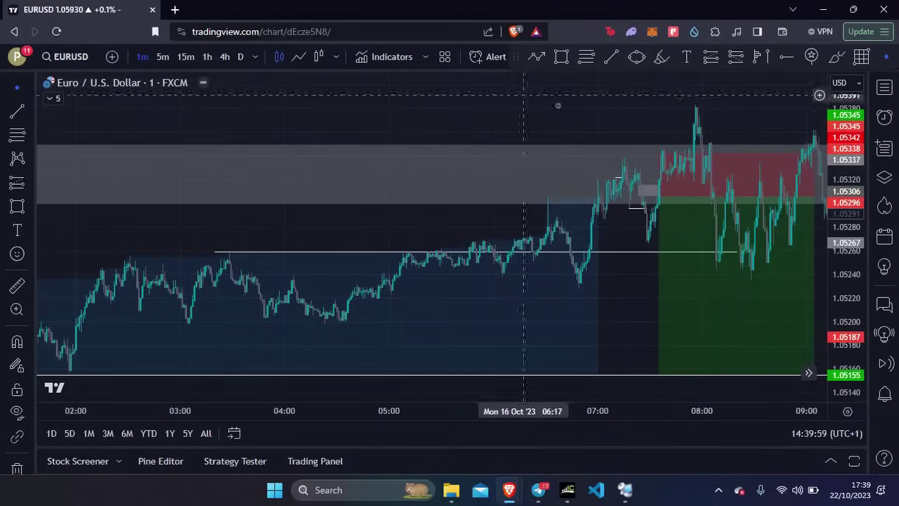
Move the floating drawing toolbar clear of the Replay control and start bar replay from Mon 16 Oct '23 07:21
{"action": "left_click_drag", "start_coordinate": [557, 105], "coordinate": [414, 107]}
{"action": "left_click_drag", "start_coordinate": [516, 56], "coordinate": [517, 80]}
{"action": "left_click", "coordinate": [544, 57]}
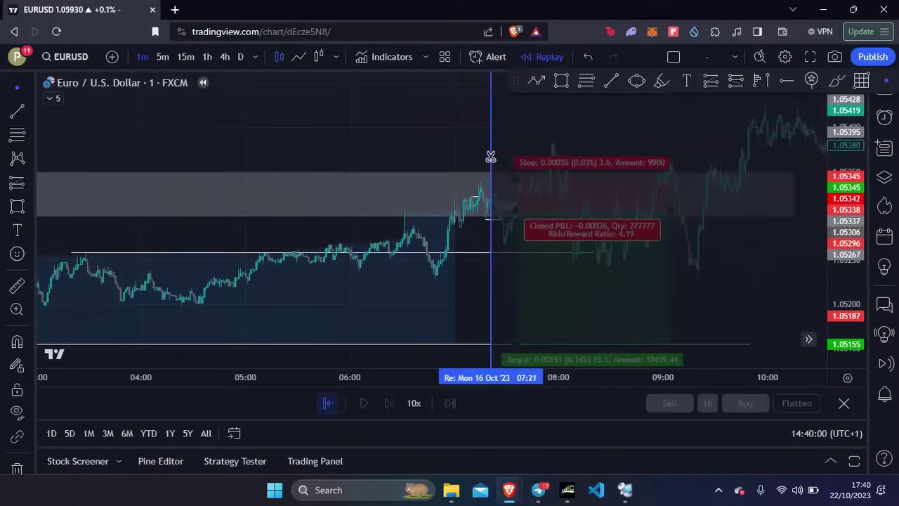
{"action": "left_click", "coordinate": [490, 156]}
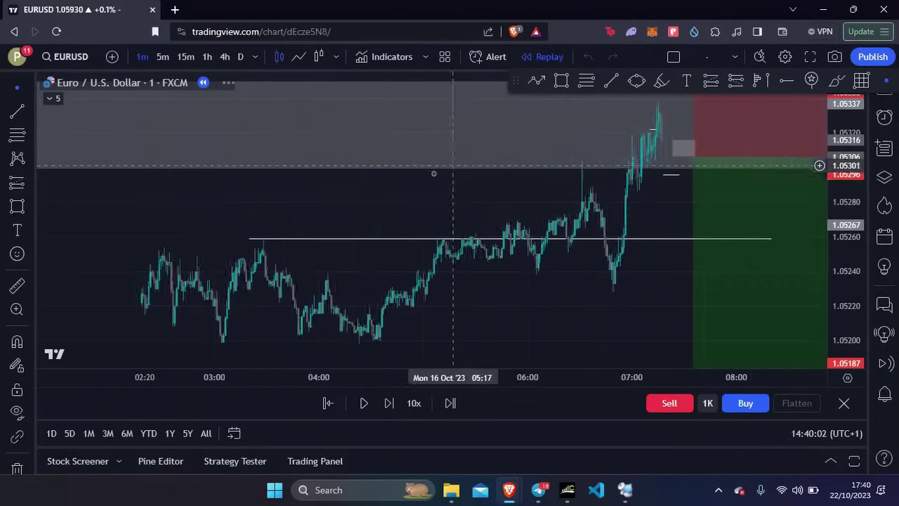
Switch the replay chart to the 15-minute timeframe and centre it on the 13–16 October price action
{"action": "left_click", "coordinate": [185, 56]}
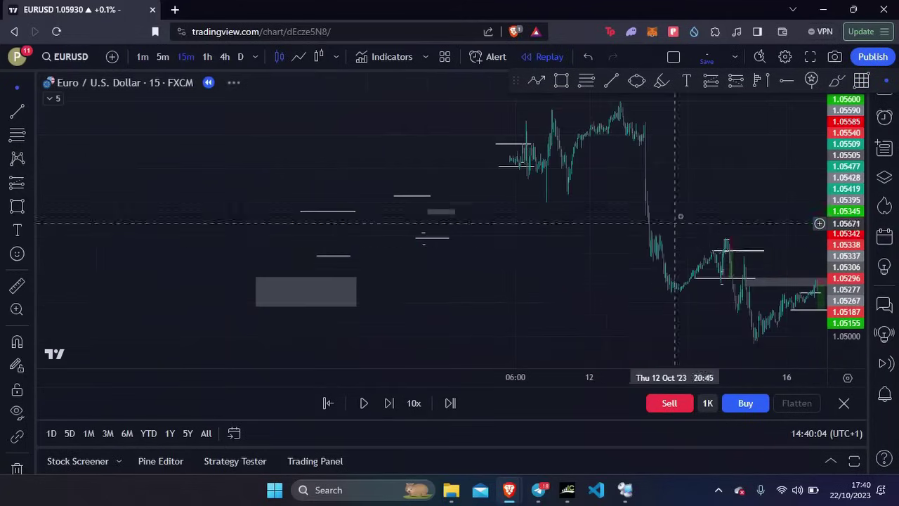
{"action": "left_click_drag", "start_coordinate": [680, 217], "coordinate": [632, 246]}
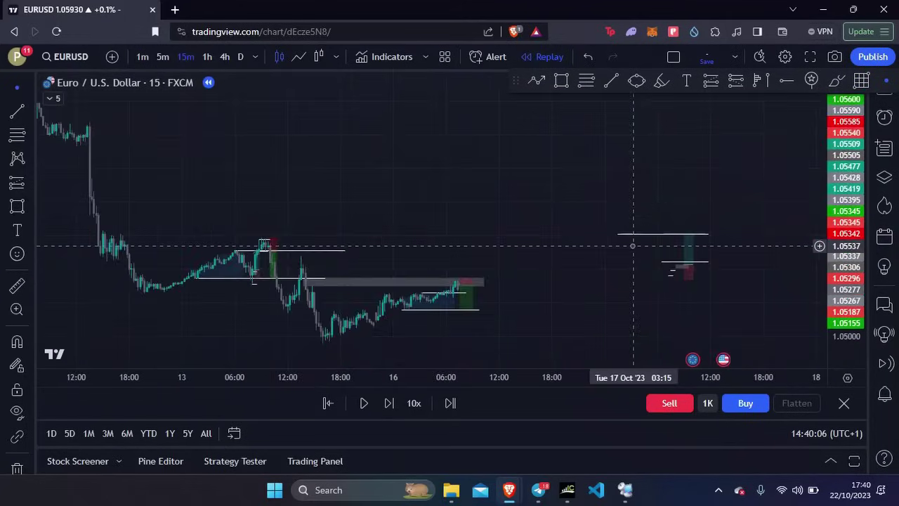
{"action": "scroll", "coordinate": [381, 186], "scroll_direction": "up", "scroll_amount": 3}
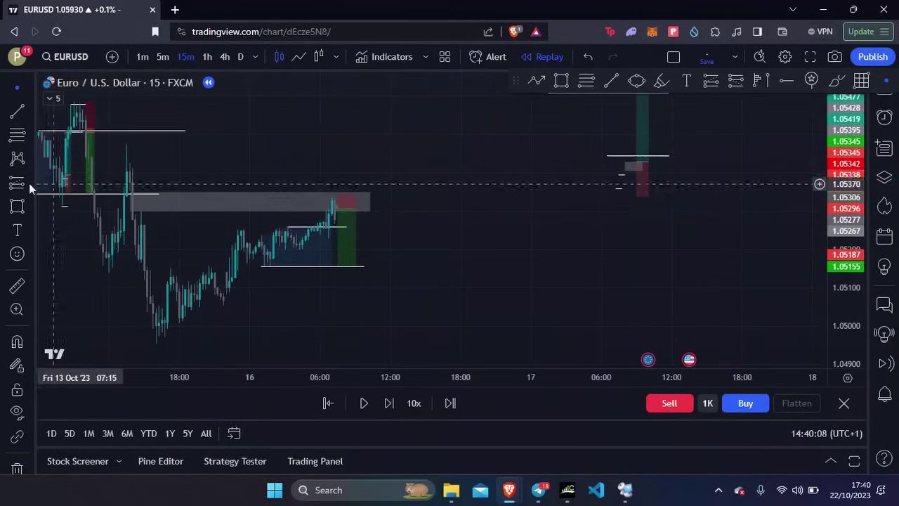
Highlight the 13 October downswings, the recovery into 16 October, the grey zone and the expected drop from it
{"action": "left_click", "coordinate": [641, 83]}
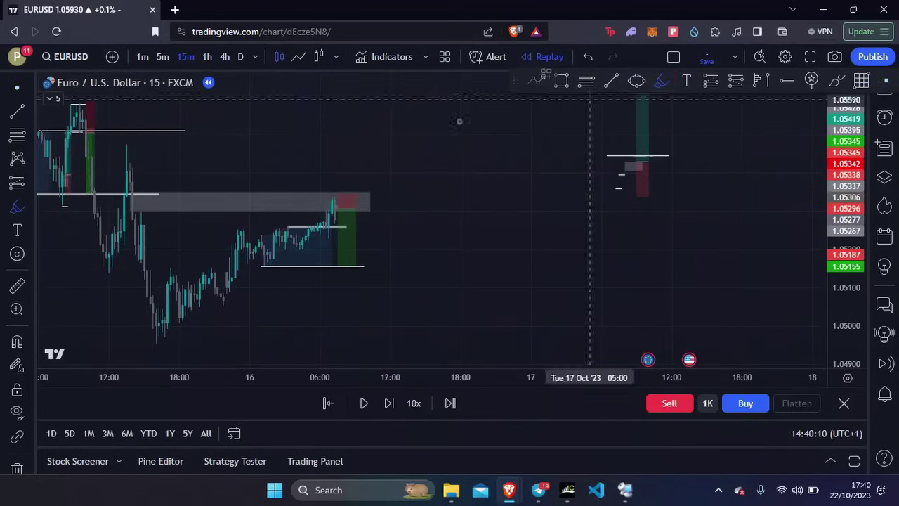
{"action": "mouse_move", "coordinate": [72, 109]}
{"action": "left_mouse_down"}
{"action": "mouse_move", "coordinate": [112, 280]}
{"action": "mouse_move", "coordinate": [130, 166]}
{"action": "mouse_move", "coordinate": [143, 299]}
{"action": "mouse_move", "coordinate": [164, 330]}
{"action": "left_mouse_up"}
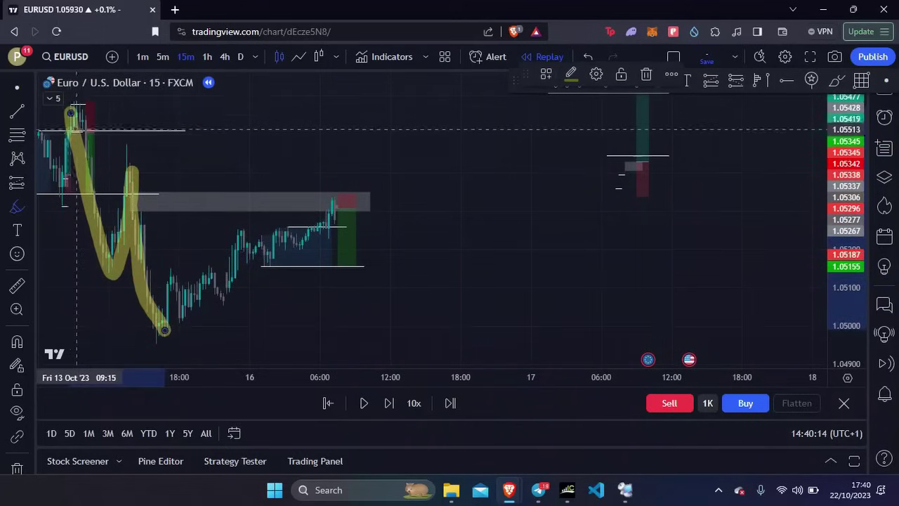
{"action": "mouse_move", "coordinate": [76, 171]}
{"action": "left_mouse_down"}
{"action": "mouse_move", "coordinate": [115, 283]}
{"action": "mouse_move", "coordinate": [131, 178]}
{"action": "mouse_move", "coordinate": [130, 227]}
{"action": "mouse_move", "coordinate": [159, 327]}
{"action": "mouse_move", "coordinate": [328, 214]}
{"action": "left_mouse_up"}
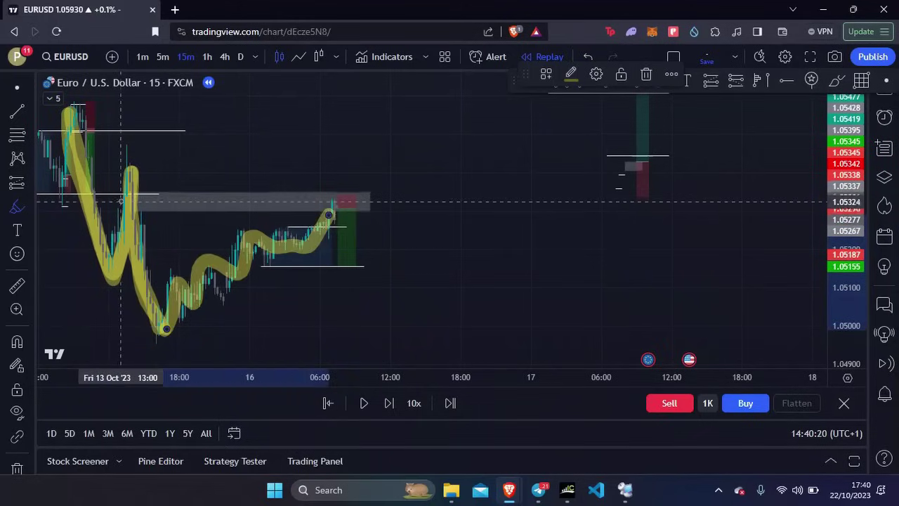
{"action": "left_click_drag", "start_coordinate": [121, 201], "coordinate": [389, 205]}
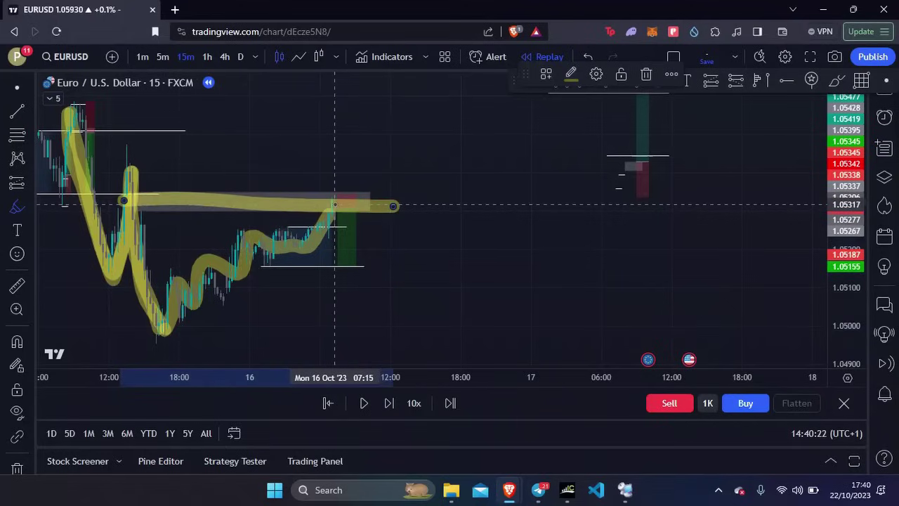
{"action": "left_click_drag", "start_coordinate": [335, 203], "coordinate": [351, 288]}
Undo the highlighter strokes over the swings, the grey zone and the projected drop
{"action": "left_click", "coordinate": [587, 56]}
{"action": "left_click", "coordinate": [587, 56]}
{"action": "left_click", "coordinate": [587, 56]}
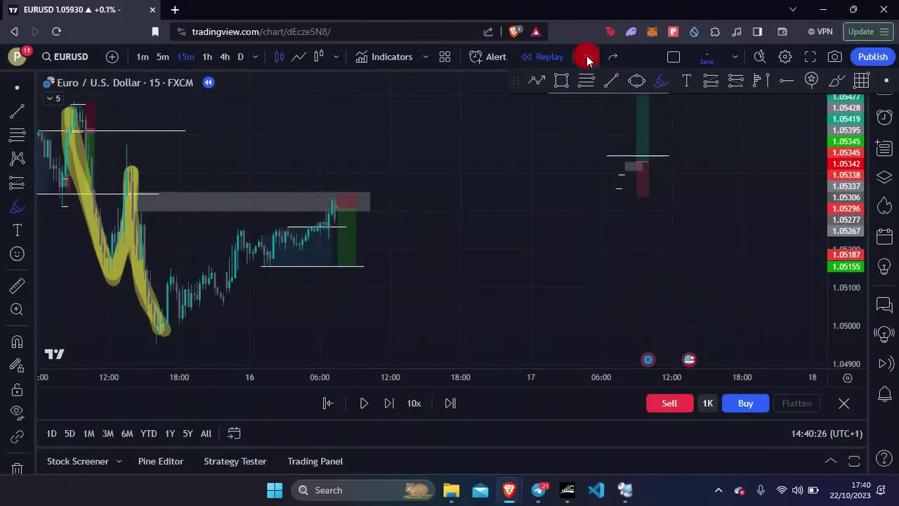
{"action": "left_click", "coordinate": [587, 56]}
{"action": "left_click", "coordinate": [587, 57]}
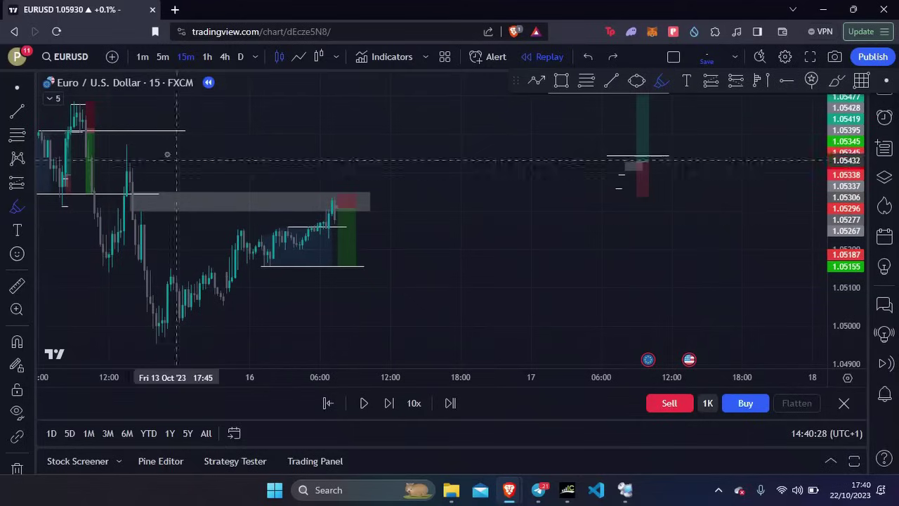
Highlight the 13 October swing high and low, circle the range around the grey zone, and mark a downward move from it
{"action": "left_click_drag", "start_coordinate": [111, 143], "coordinate": [210, 147]}
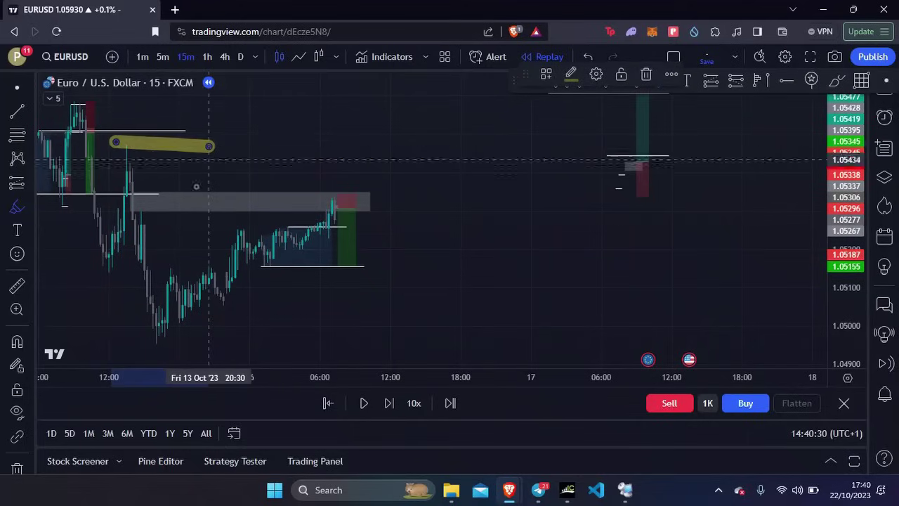
{"action": "left_click_drag", "start_coordinate": [141, 343], "coordinate": [202, 342]}
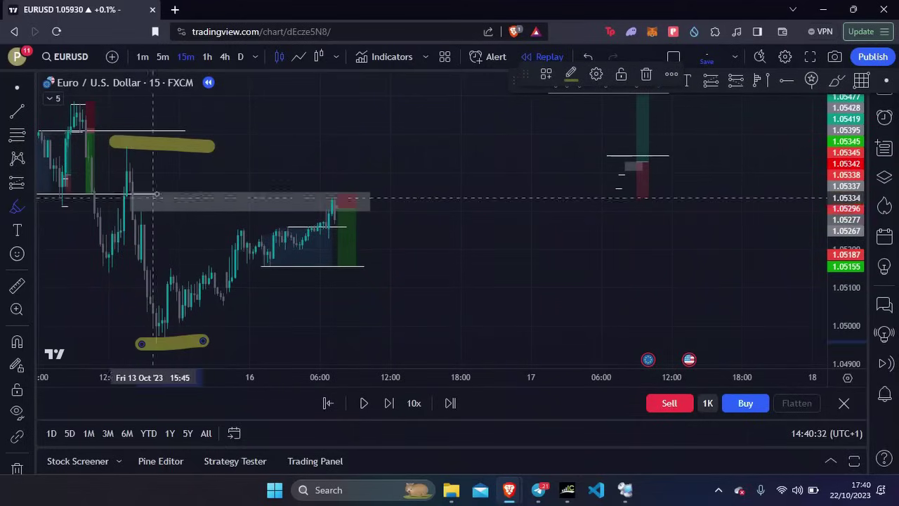
{"action": "mouse_move", "coordinate": [351, 156]}
{"action": "left_mouse_down"}
{"action": "mouse_move", "coordinate": [257, 152]}
{"action": "mouse_move", "coordinate": [271, 300]}
{"action": "mouse_move", "coordinate": [331, 159]}
{"action": "mouse_move", "coordinate": [318, 159]}
{"action": "left_mouse_up"}
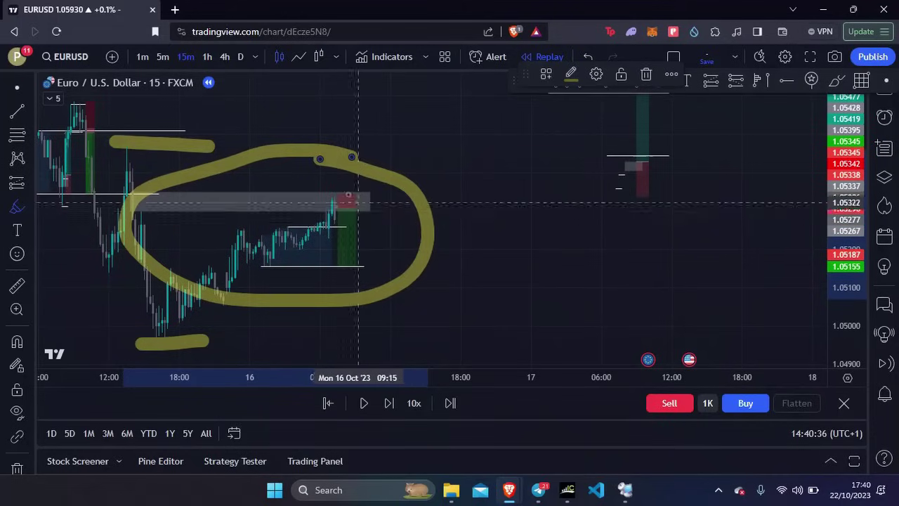
{"action": "left_click_drag", "start_coordinate": [337, 172], "coordinate": [405, 346]}
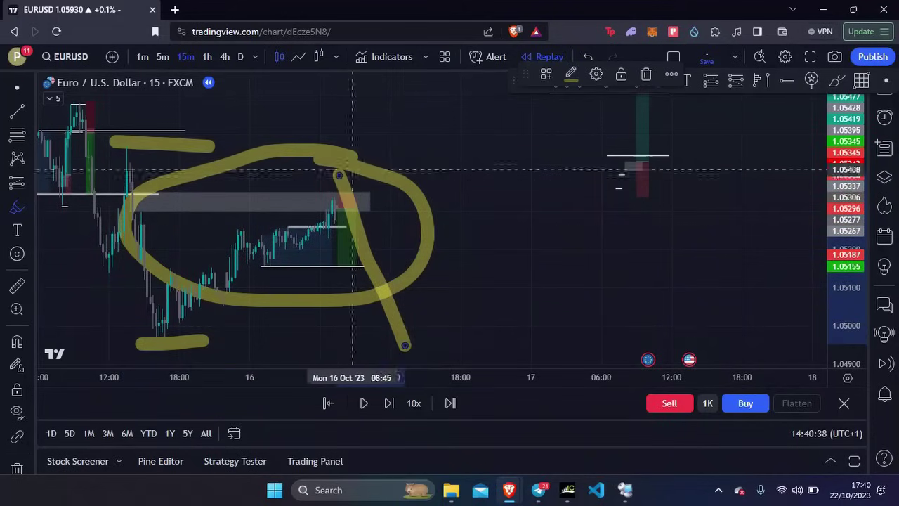
Undo the downward stroke, the circle and the swing-low highlight
{"action": "left_click", "coordinate": [589, 58]}
{"action": "left_click", "coordinate": [588, 57]}
{"action": "left_click", "coordinate": [588, 58]}
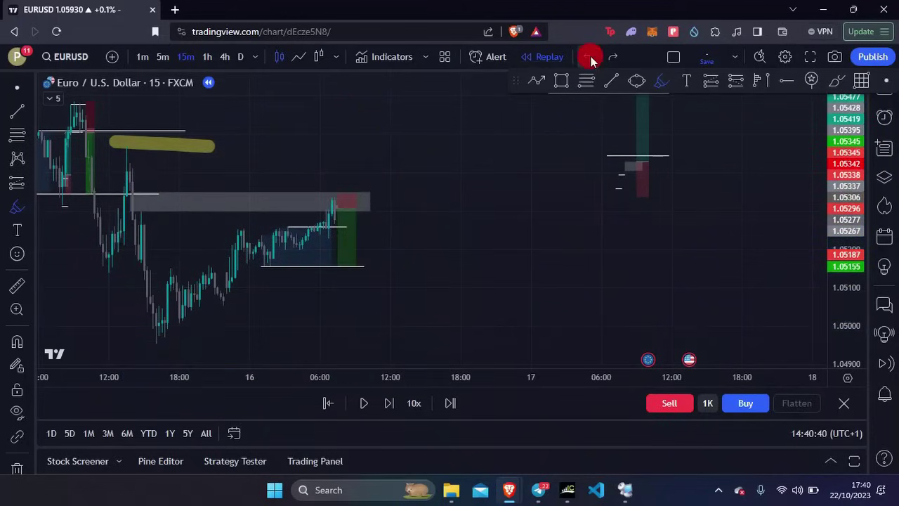
Highlight the drop, the recovery and the grey zone, and clear all remaining highlighter strokes
{"action": "mouse_move", "coordinate": [135, 195]}
{"action": "left_mouse_down"}
{"action": "mouse_move", "coordinate": [176, 327]}
{"action": "mouse_move", "coordinate": [262, 233]}
{"action": "mouse_move", "coordinate": [315, 229]}
{"action": "mouse_move", "coordinate": [333, 201]}
{"action": "mouse_move", "coordinate": [177, 198]}
{"action": "mouse_move", "coordinate": [371, 198]}
{"action": "left_mouse_up"}
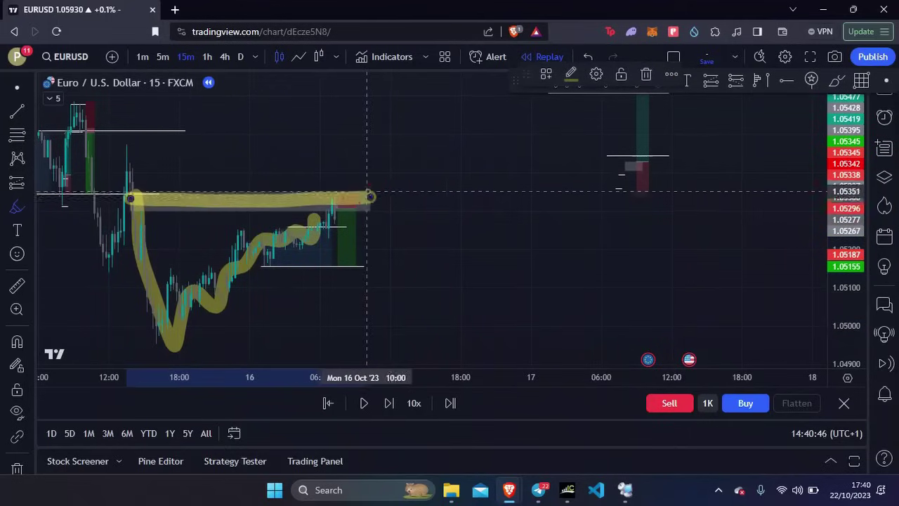
{"action": "left_click", "coordinate": [587, 58]}
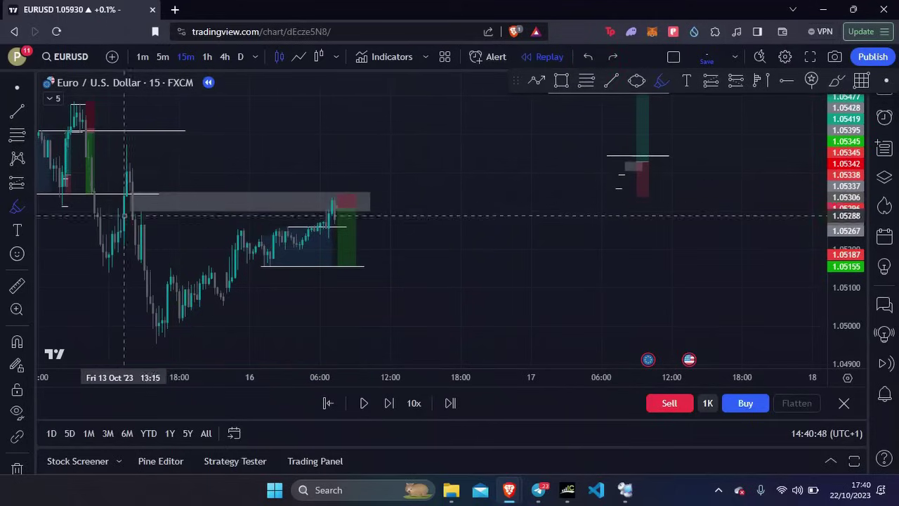
Return to the 1-minute timeframe and put the highlighter away in favour of the cursor
{"action": "left_click", "coordinate": [143, 57]}
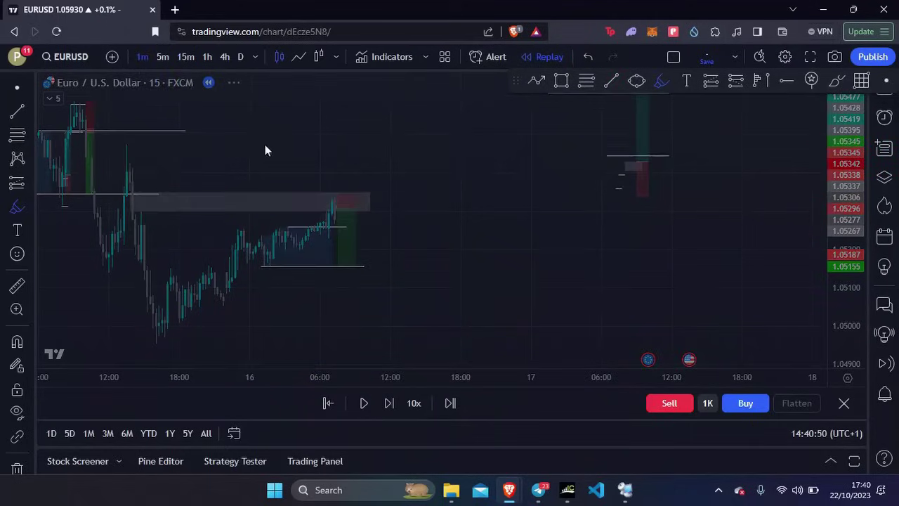
{"action": "scroll", "coordinate": [327, 190], "scroll_direction": "down", "scroll_amount": 5}
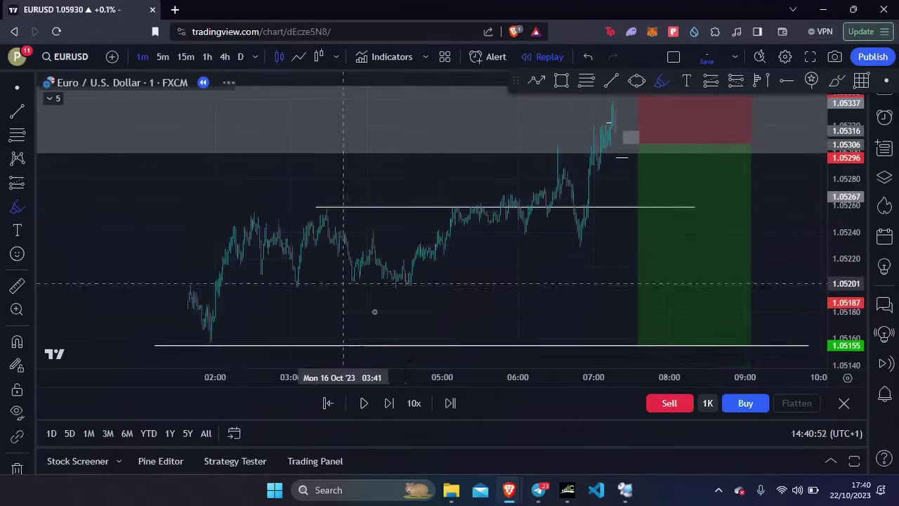
{"action": "left_click", "coordinate": [17, 87]}
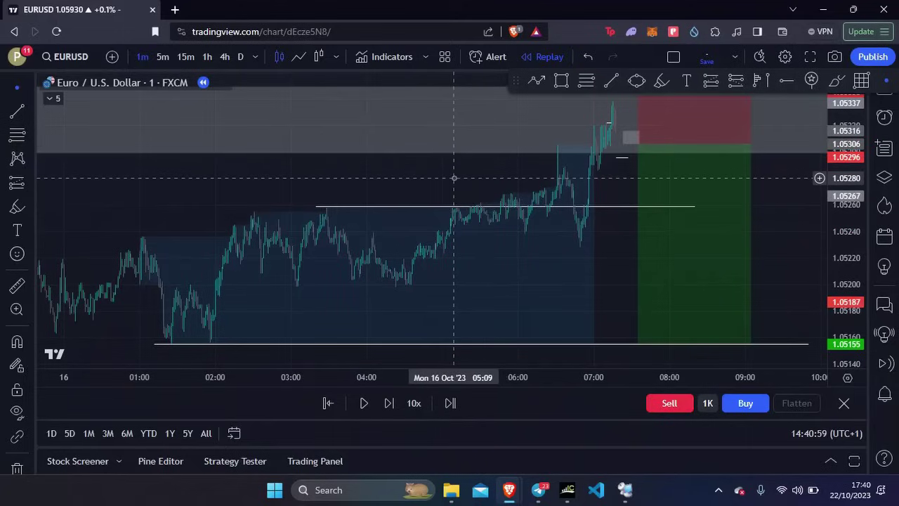
Advance the replay bar by bar to about 07:29 on 16 October, past the short structure line at 1.05296
{"action": "scroll", "coordinate": [454, 184], "scroll_direction": "up", "scroll_amount": 4}
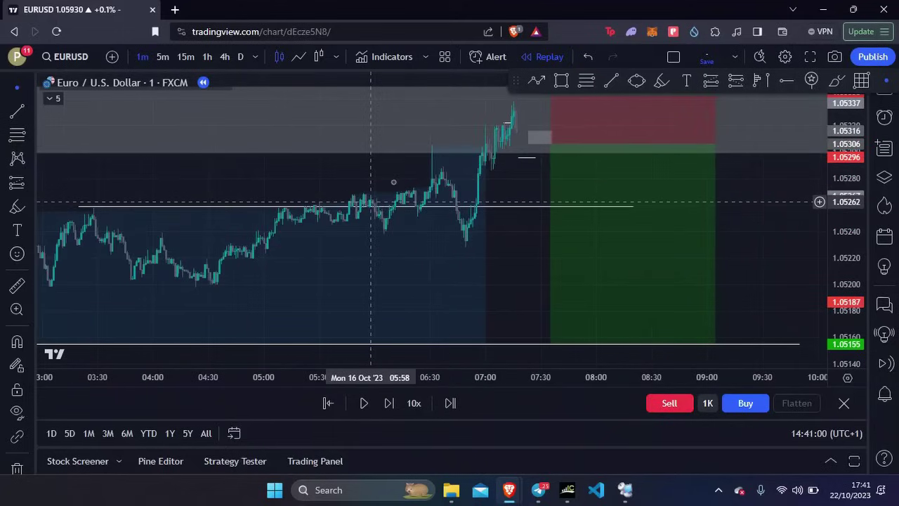
{"action": "left_click_drag", "start_coordinate": [391, 177], "coordinate": [267, 179]}
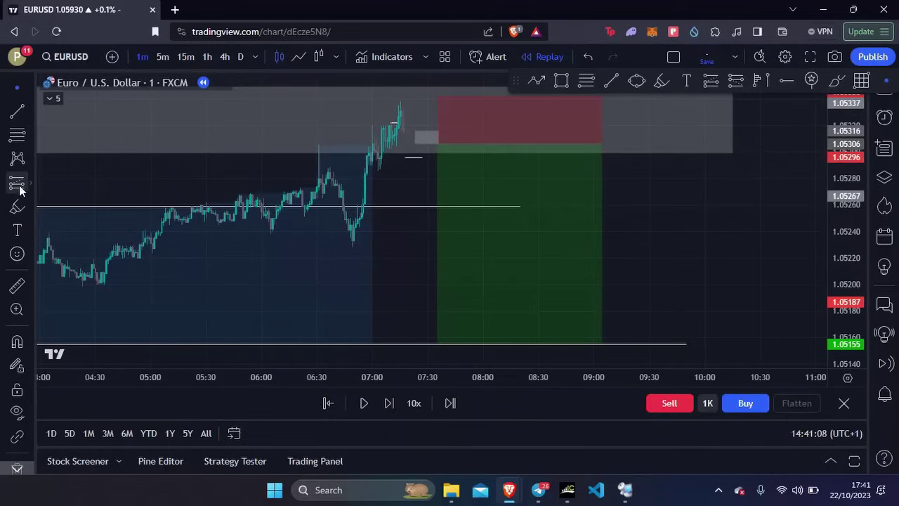
{"action": "left_click", "coordinate": [389, 403]}
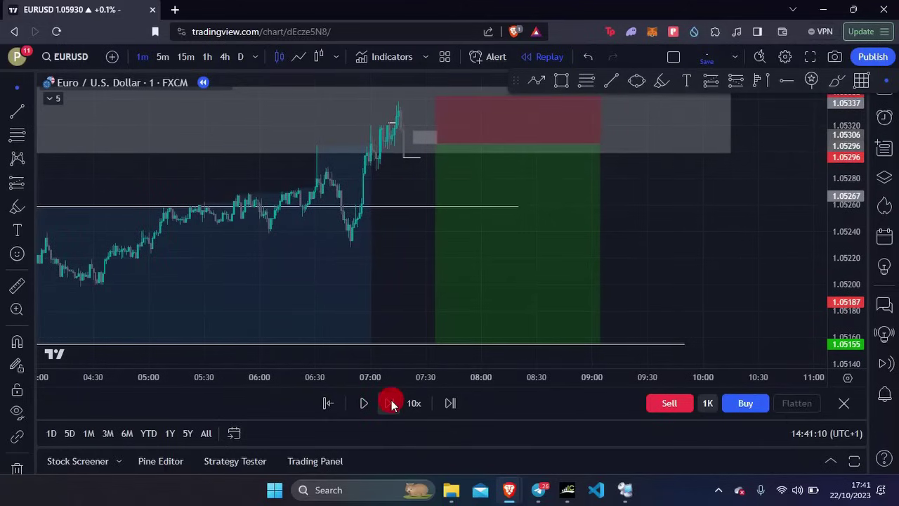
{"action": "left_click", "coordinate": [390, 403]}
{"action": "left_click", "coordinate": [390, 403]}
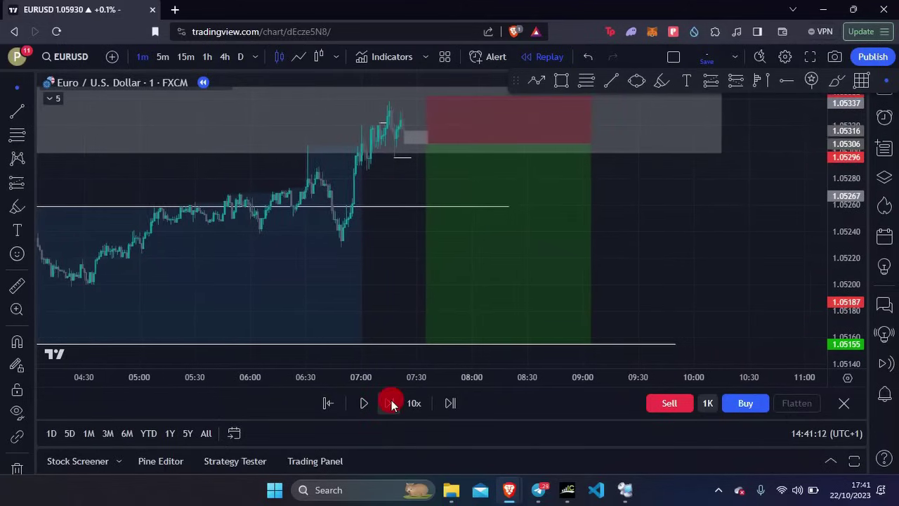
{"action": "left_click", "coordinate": [389, 403]}
Highlight the 1-minute swings into the grey zone, the short structure line near 1.05296, and the drop through it
{"action": "scroll", "coordinate": [345, 242], "scroll_direction": "up", "scroll_amount": 3}
{"action": "left_click_drag", "start_coordinate": [511, 199], "coordinate": [744, 200]}
{"action": "scroll", "coordinate": [508, 243], "scroll_direction": "up", "scroll_amount": 2}
{"action": "left_click", "coordinate": [17, 207]}
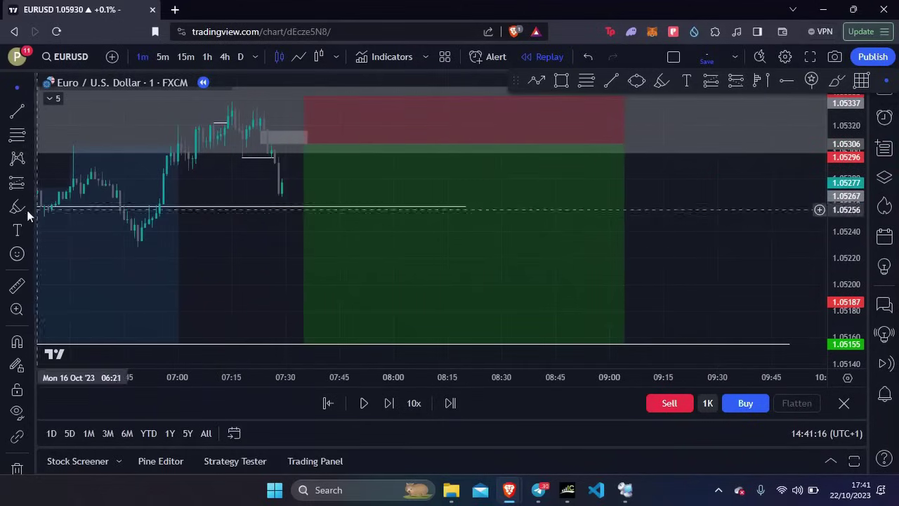
{"action": "mouse_move", "coordinate": [93, 171]}
{"action": "left_mouse_down"}
{"action": "mouse_move", "coordinate": [135, 239]}
{"action": "mouse_move", "coordinate": [178, 141]}
{"action": "mouse_move", "coordinate": [195, 165]}
{"action": "mouse_move", "coordinate": [229, 103]}
{"action": "mouse_move", "coordinate": [250, 147]}
{"action": "mouse_move", "coordinate": [256, 115]}
{"action": "mouse_move", "coordinate": [236, 155]}
{"action": "mouse_move", "coordinate": [289, 153]}
{"action": "left_mouse_up"}
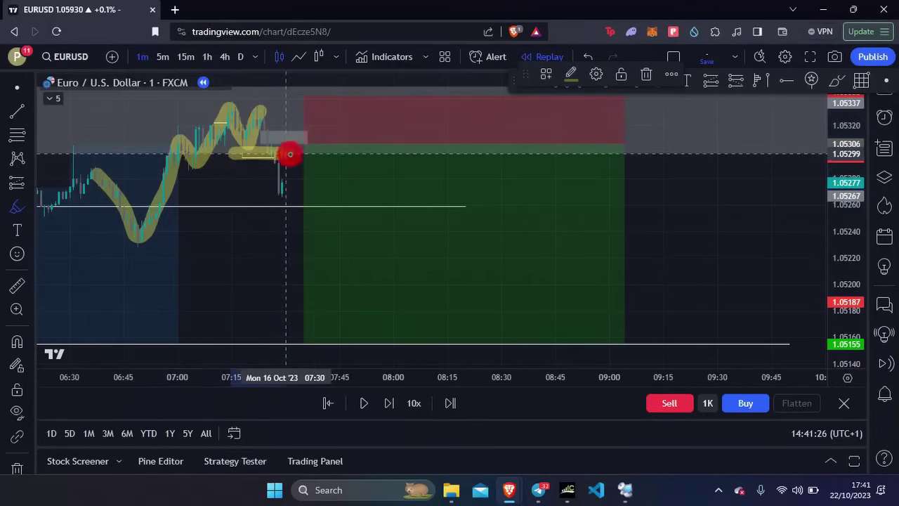
{"action": "left_click_drag", "start_coordinate": [262, 110], "coordinate": [285, 201]}
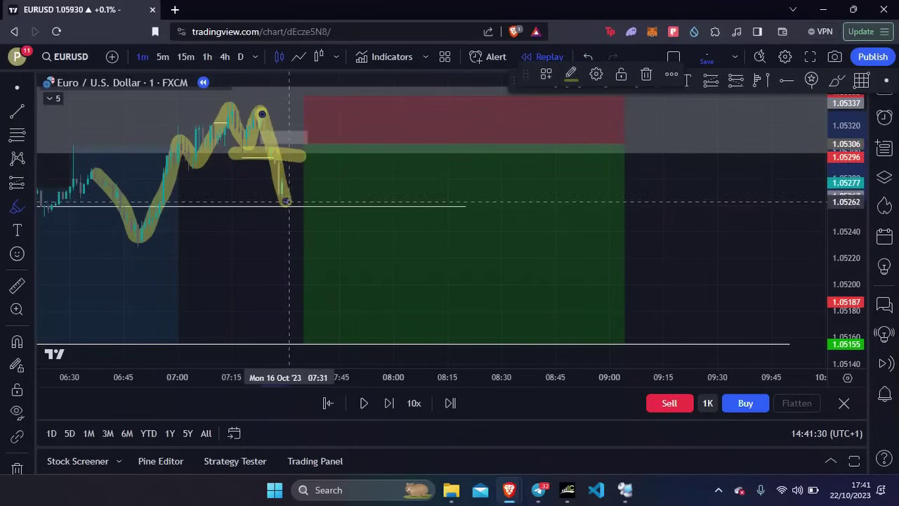
Highlight the small grey entry zone and the projected drop to the 1.05155 target line, and clear all highlighter strokes
{"action": "left_click_drag", "start_coordinate": [250, 138], "coordinate": [357, 139]}
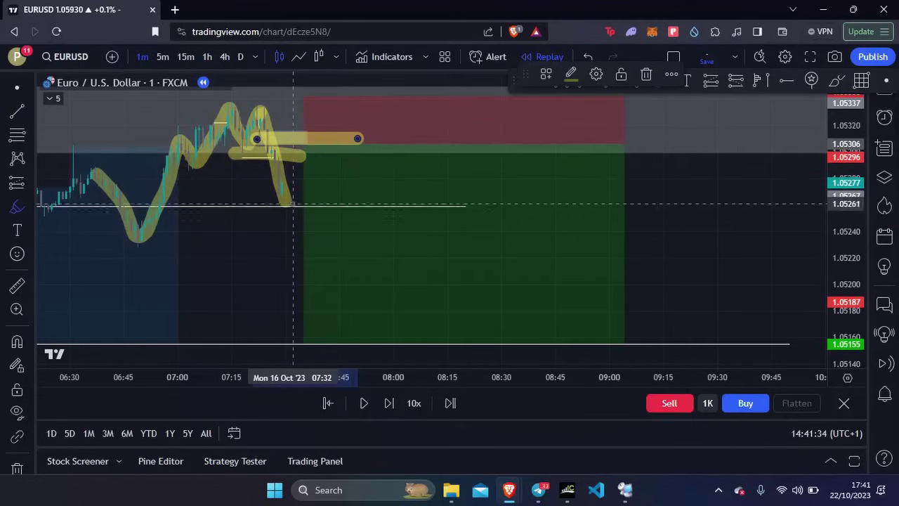
{"action": "mouse_move", "coordinate": [282, 205]}
{"action": "left_mouse_down"}
{"action": "mouse_move", "coordinate": [295, 197]}
{"action": "mouse_move", "coordinate": [312, 145]}
{"action": "mouse_move", "coordinate": [367, 349]}
{"action": "left_mouse_up"}
{"action": "left_click", "coordinate": [587, 56]}
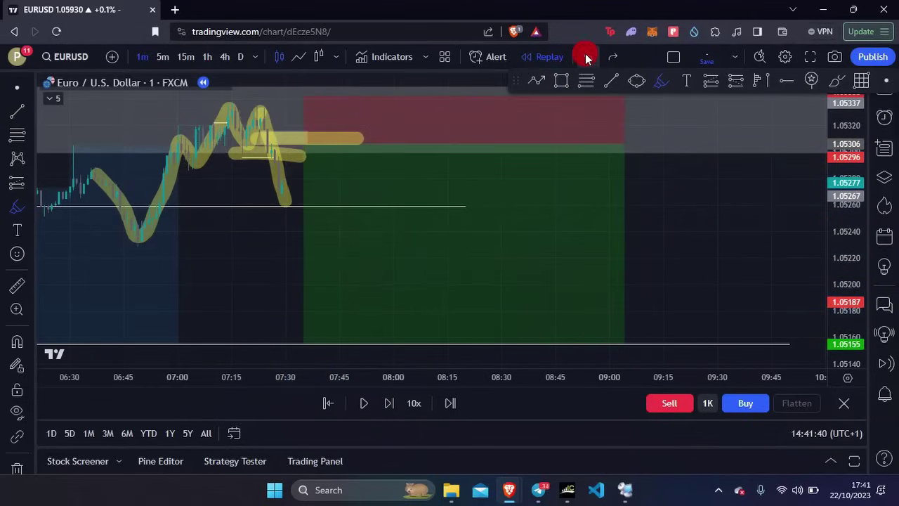
{"action": "left_click", "coordinate": [587, 57]}
{"action": "left_click", "coordinate": [587, 56]}
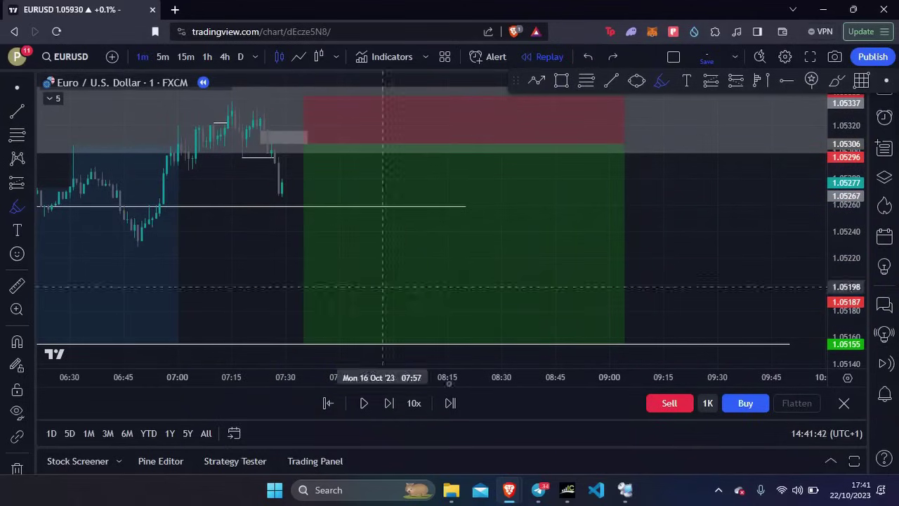
Switch to Telegram, review the October 16 EURUSD trade post in the CEO Trades channel, and return to the TradingView chart
{"action": "left_click", "coordinate": [539, 491]}
{"action": "scroll", "coordinate": [352, 257], "scroll_direction": "down", "scroll_amount": 2}
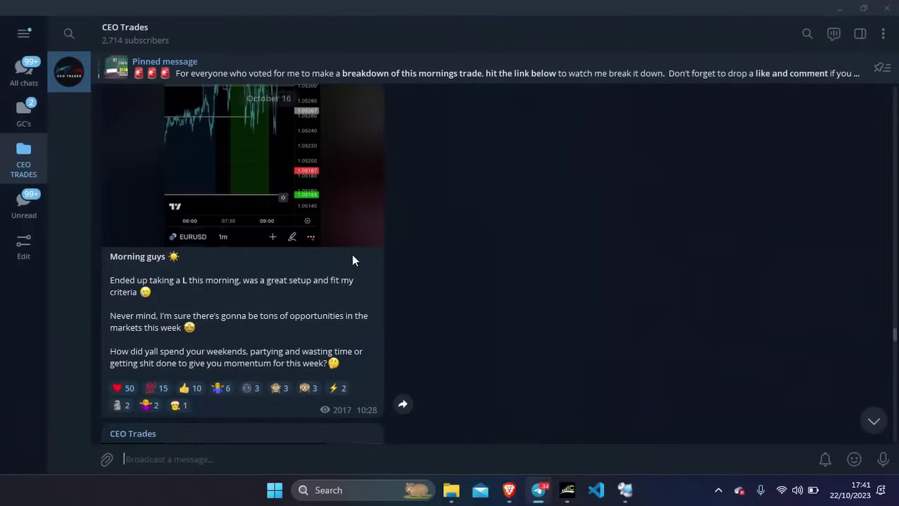
{"action": "scroll", "coordinate": [347, 281], "scroll_direction": "up", "scroll_amount": 2}
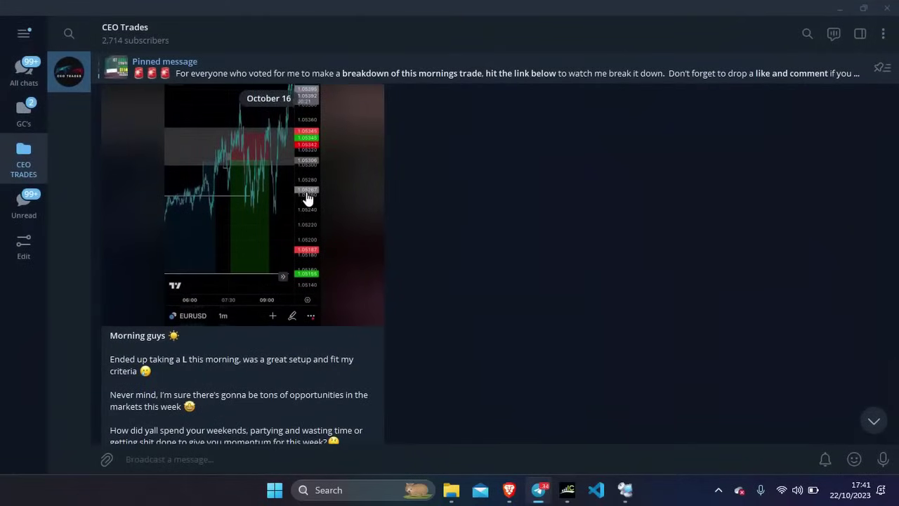
{"action": "scroll", "coordinate": [307, 199], "scroll_direction": "down", "scroll_amount": 2}
{"action": "scroll", "coordinate": [361, 369], "scroll_direction": "up", "scroll_amount": 1}
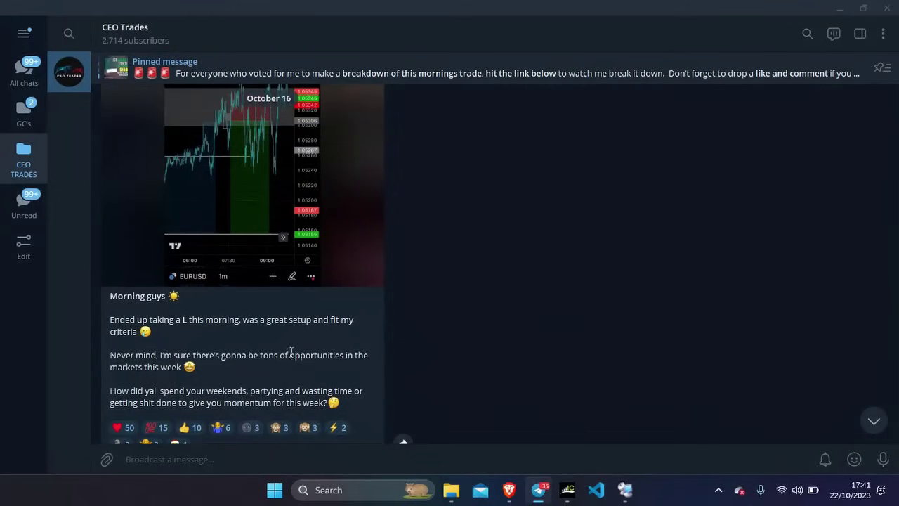
{"action": "scroll", "coordinate": [301, 354], "scroll_direction": "up", "scroll_amount": 2}
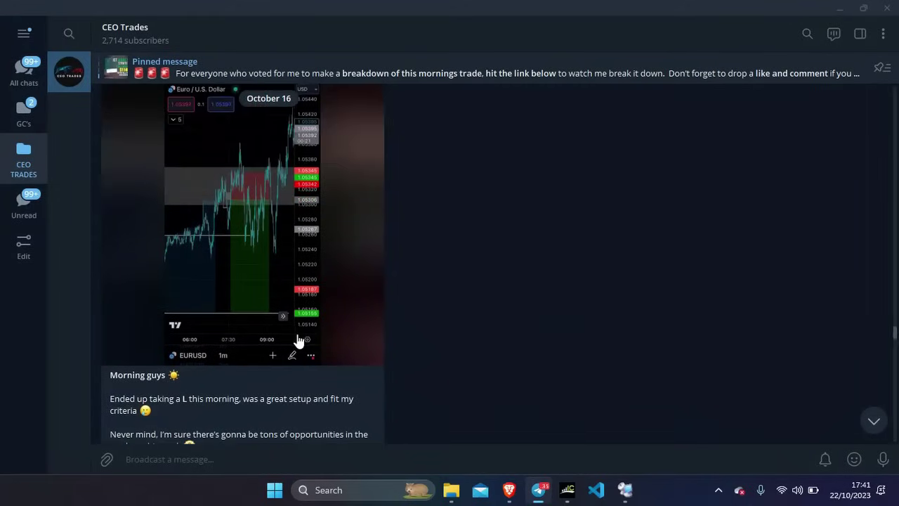
{"action": "scroll", "coordinate": [337, 274], "scroll_direction": "up", "scroll_amount": 1}
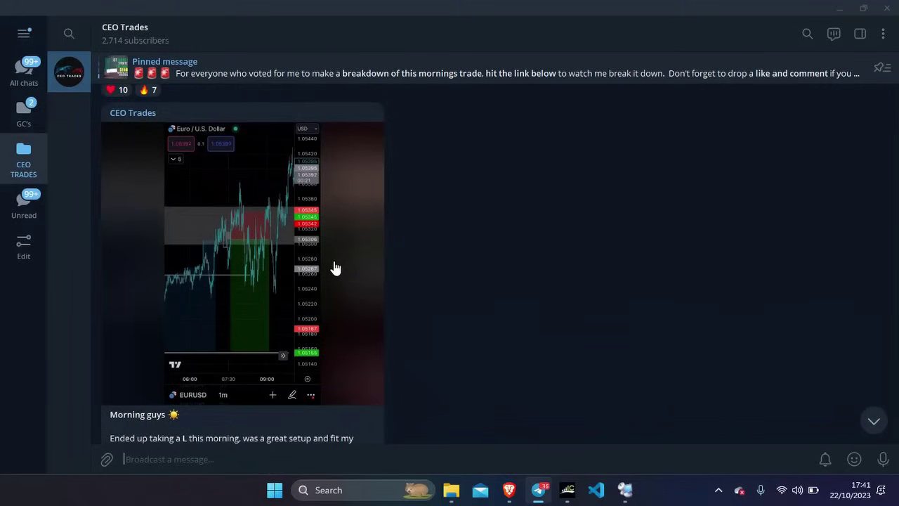
{"action": "left_click", "coordinate": [840, 7]}
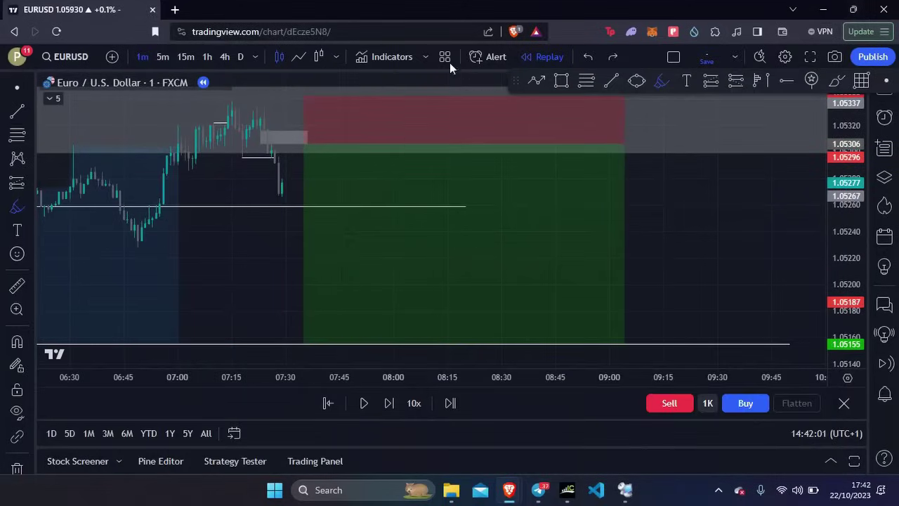
Advance the 1-minute replay bar by bar to about 07:38 on 16 October, past the short entry
{"action": "left_click", "coordinate": [389, 403]}
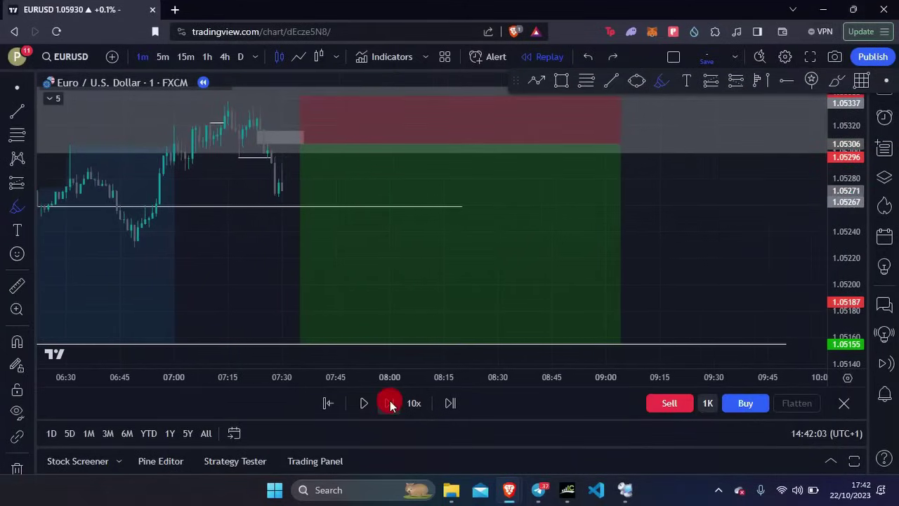
{"action": "left_click", "coordinate": [390, 403]}
{"action": "left_click", "coordinate": [390, 402]}
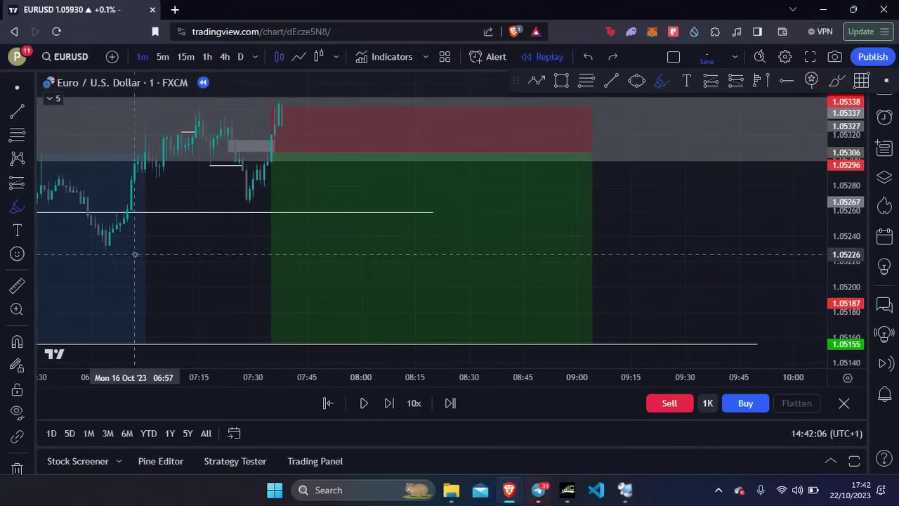
Remove the stray highlighter stroke, return to the cursor, and examine the early-morning price action leading up to the short entry
{"action": "scroll", "coordinate": [251, 261], "scroll_direction": "down", "scroll_amount": 5}
{"action": "left_click_drag", "start_coordinate": [469, 243], "coordinate": [549, 256]}
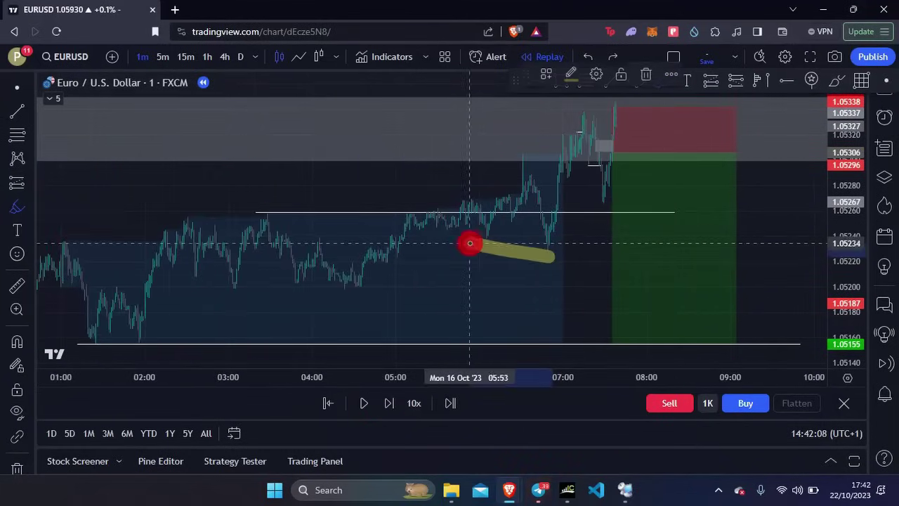
{"action": "left_click", "coordinate": [587, 56]}
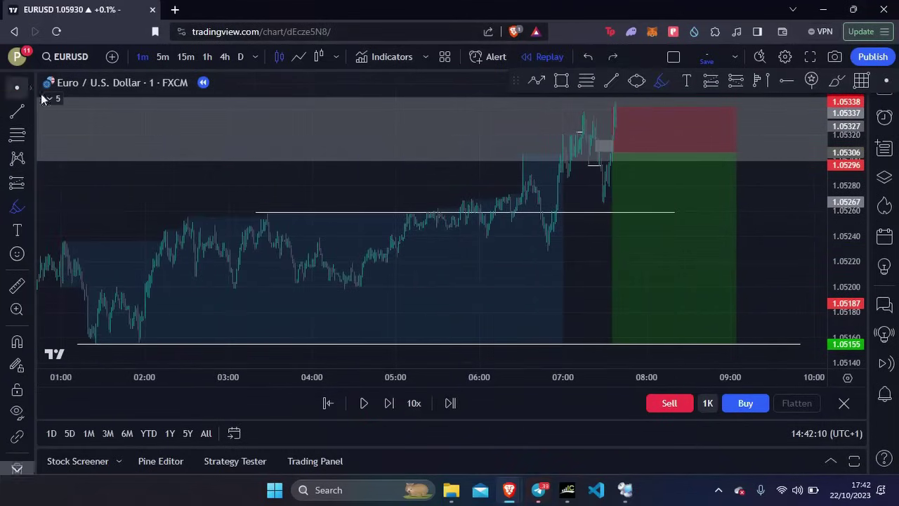
{"action": "scroll", "coordinate": [550, 245], "scroll_direction": "down", "scroll_amount": 2}
{"action": "left_click_drag", "start_coordinate": [550, 245], "coordinate": [366, 254]}
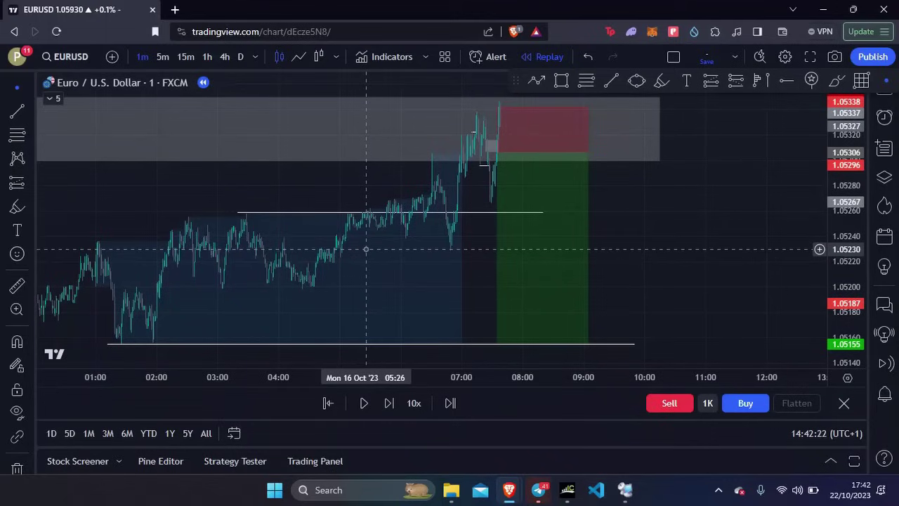
{"action": "left_click_drag", "start_coordinate": [324, 245], "coordinate": [451, 241]}
{"action": "scroll", "coordinate": [453, 241], "scroll_direction": "up", "scroll_amount": 3}
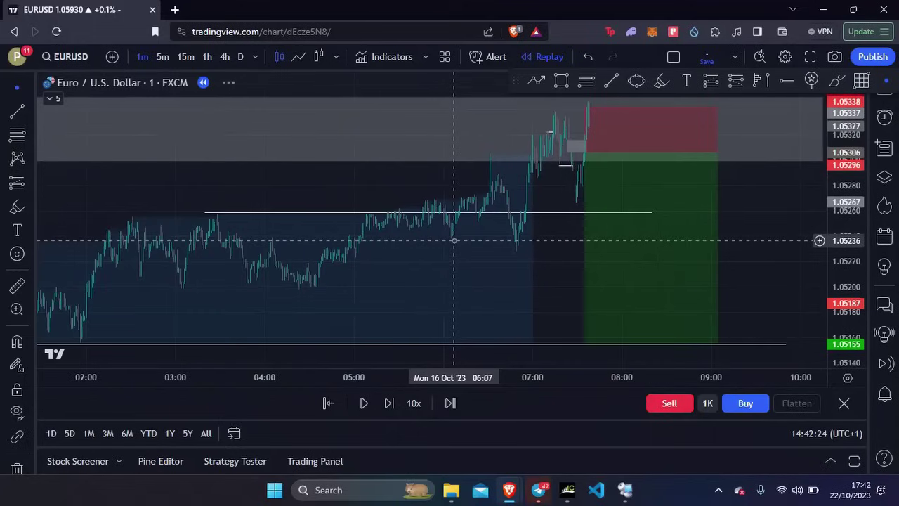
{"action": "scroll", "coordinate": [455, 240], "scroll_direction": "up", "scroll_amount": 1}
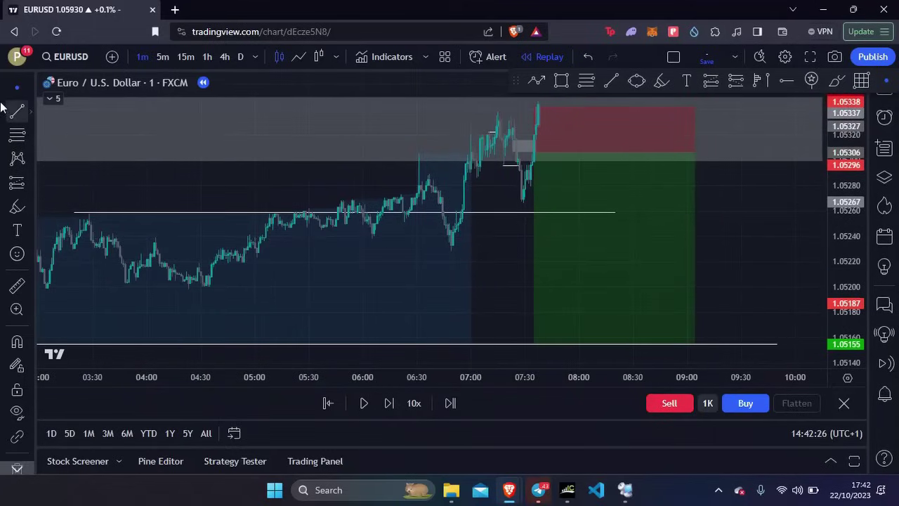
Highlight the swings from the 06:50 low into the grey zone and back down, circle the zone, and clear both strokes
{"action": "left_click", "coordinate": [17, 206]}
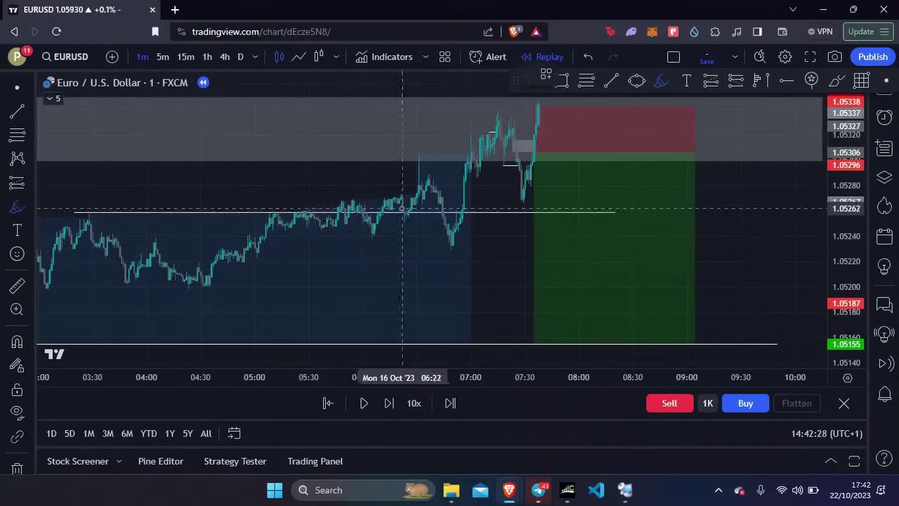
{"action": "scroll", "coordinate": [400, 209], "scroll_direction": "up", "scroll_amount": 2}
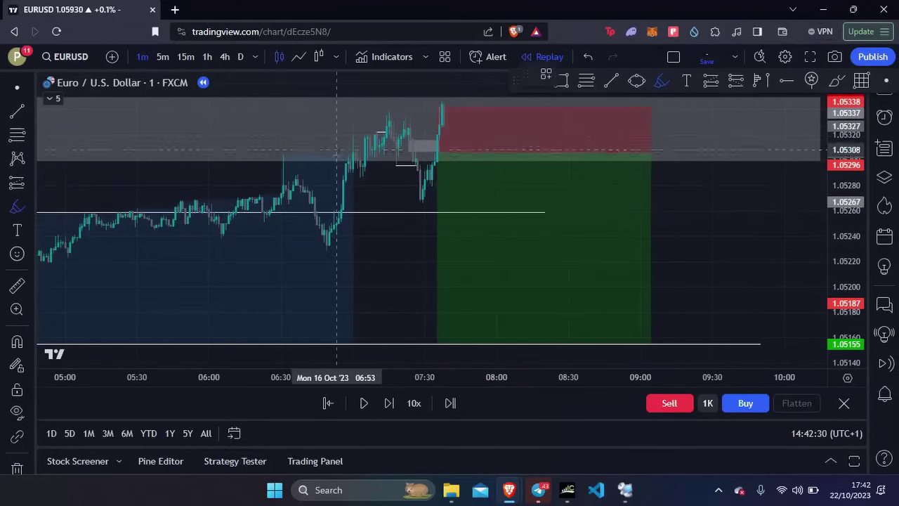
{"action": "mouse_move", "coordinate": [326, 244]}
{"action": "left_mouse_down"}
{"action": "mouse_move", "coordinate": [355, 138]}
{"action": "mouse_move", "coordinate": [394, 142]}
{"action": "mouse_move", "coordinate": [437, 204]}
{"action": "left_mouse_up"}
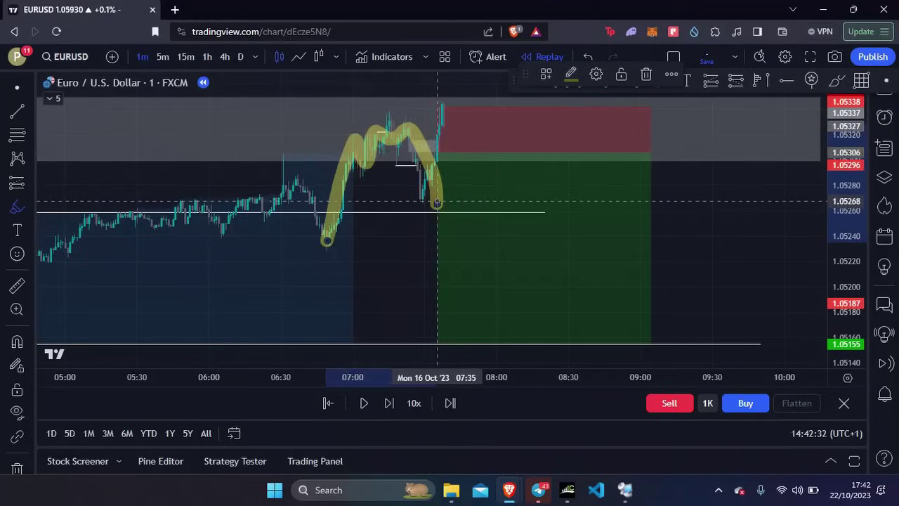
{"action": "mouse_move", "coordinate": [371, 93]}
{"action": "left_mouse_down"}
{"action": "mouse_move", "coordinate": [232, 164]}
{"action": "mouse_move", "coordinate": [329, 73]}
{"action": "left_mouse_up"}
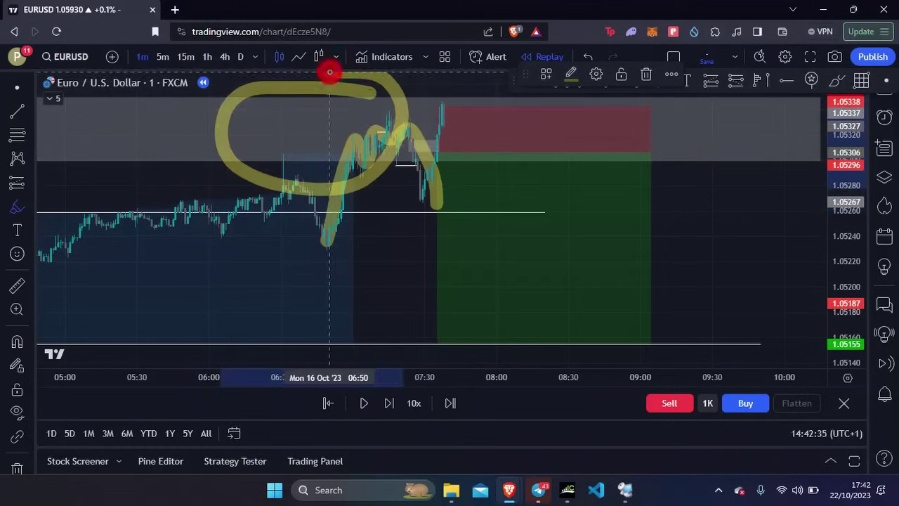
{"action": "left_click", "coordinate": [589, 56]}
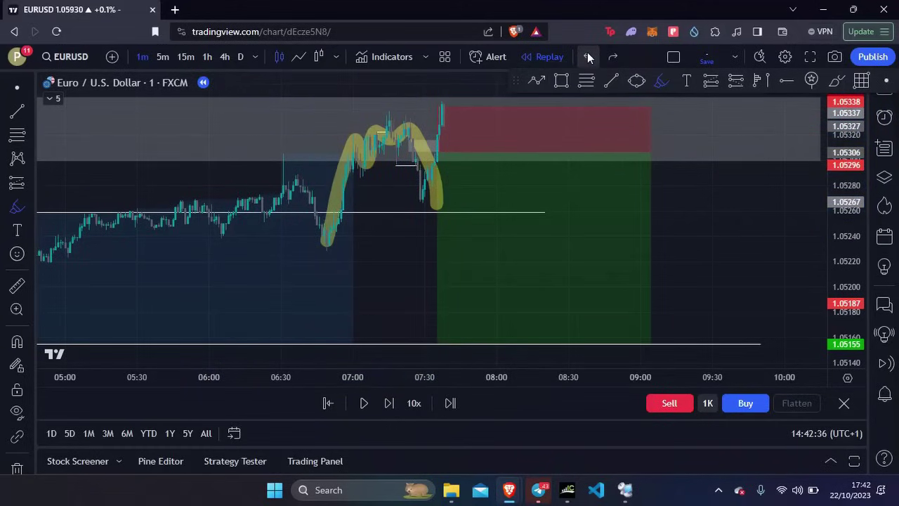
{"action": "left_click", "coordinate": [588, 56]}
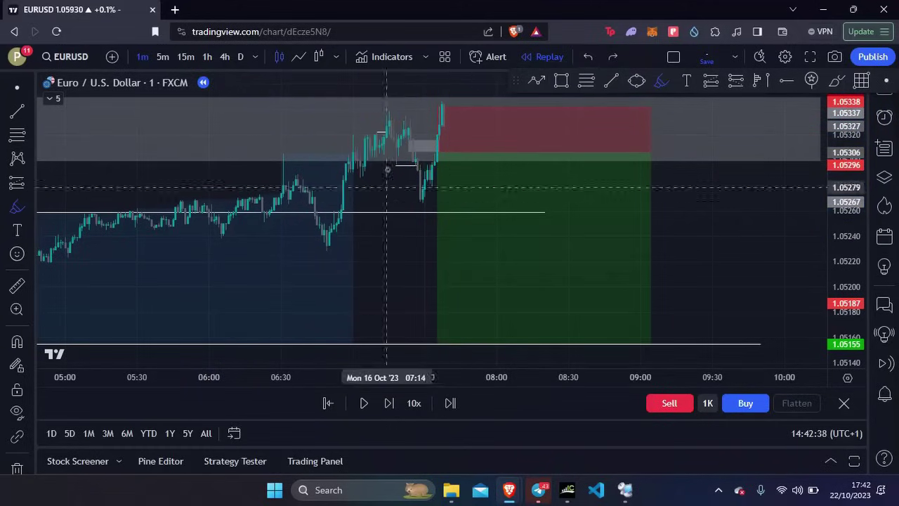
Highlight the small grey entry zone beside the short position, remove the stroke, and put the highlighter away in favour of the cursor
{"action": "left_click_drag", "start_coordinate": [410, 146], "coordinate": [446, 145]}
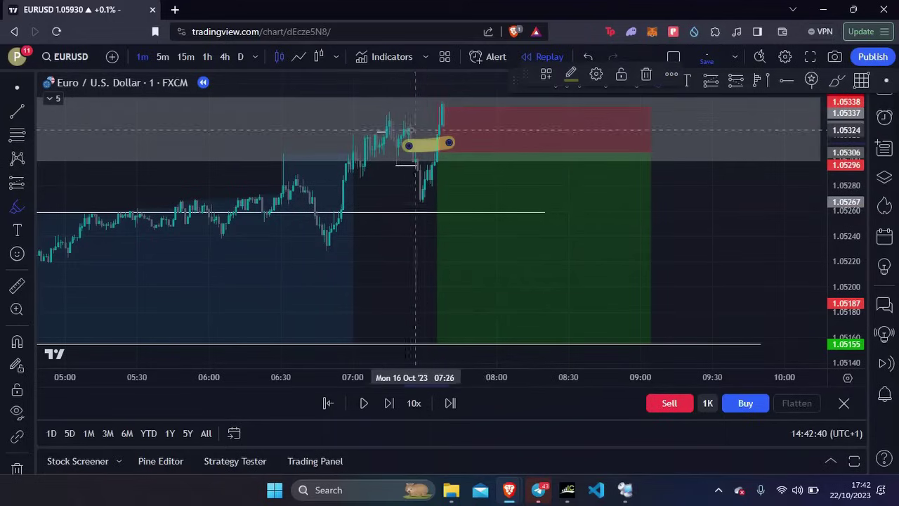
{"action": "left_click", "coordinate": [588, 56]}
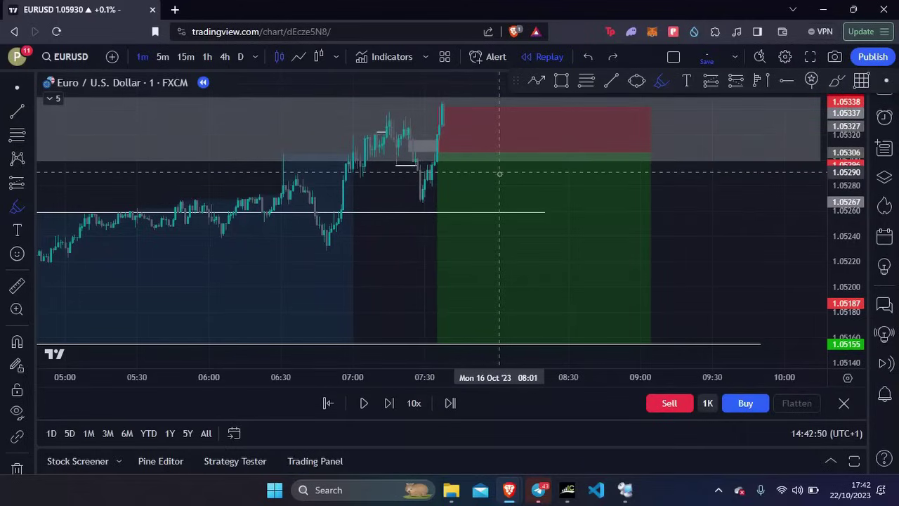
{"action": "left_click", "coordinate": [17, 88]}
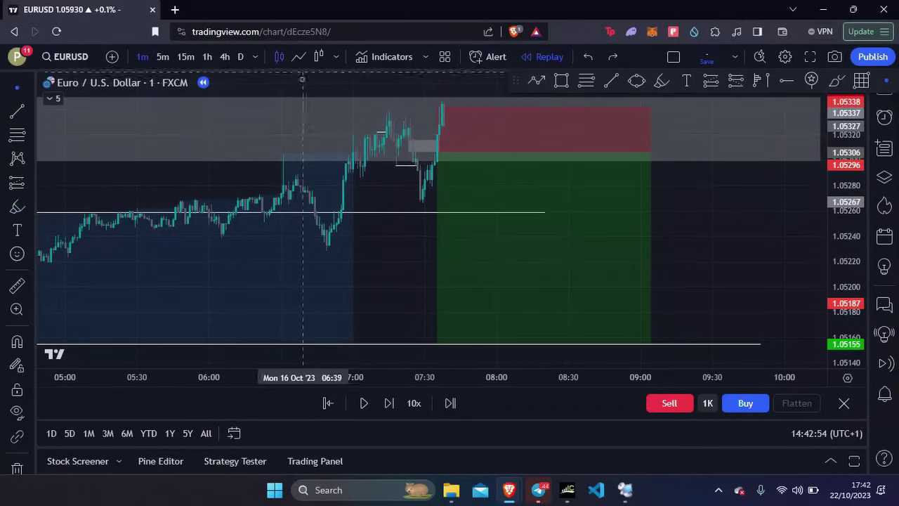
Advance the replay past the short's stop on the 1-minute chart, and continue on the 15-minute timeframe to about 10:30 on 16 October
{"action": "left_click", "coordinate": [392, 404]}
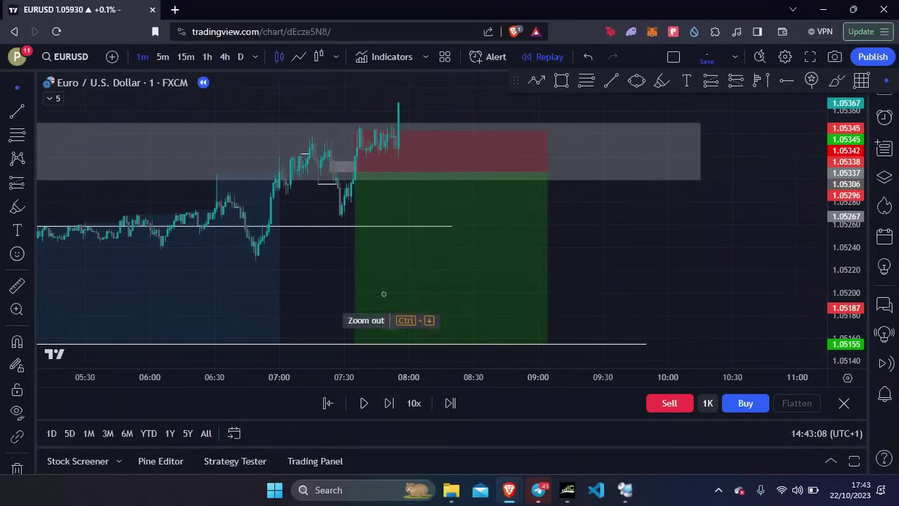
{"action": "left_click", "coordinate": [184, 57]}
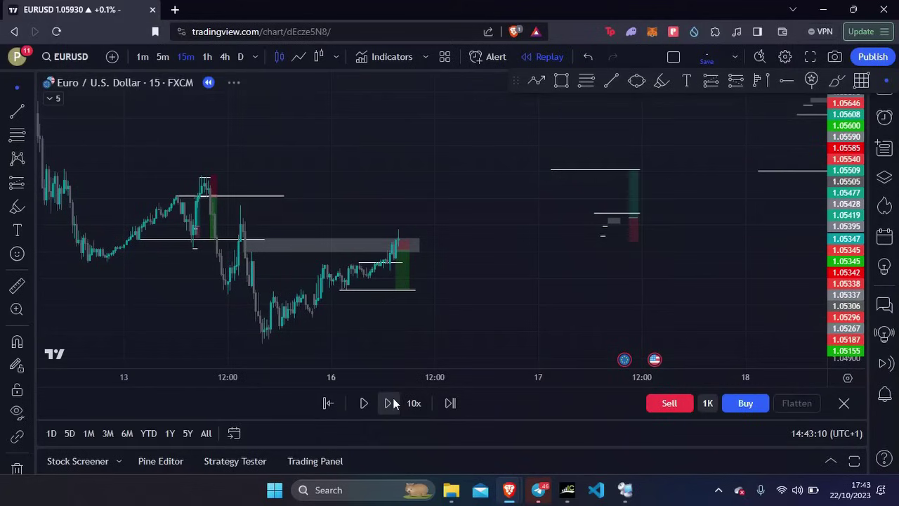
{"action": "left_click", "coordinate": [390, 403]}
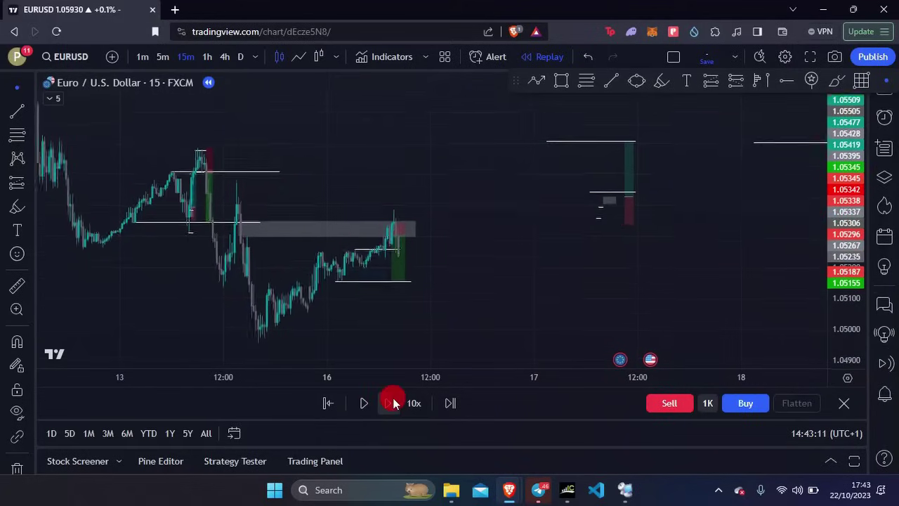
Switch to the 4-hour timeframe and advance the replay bar by bar into 17 October
{"action": "left_click", "coordinate": [225, 56]}
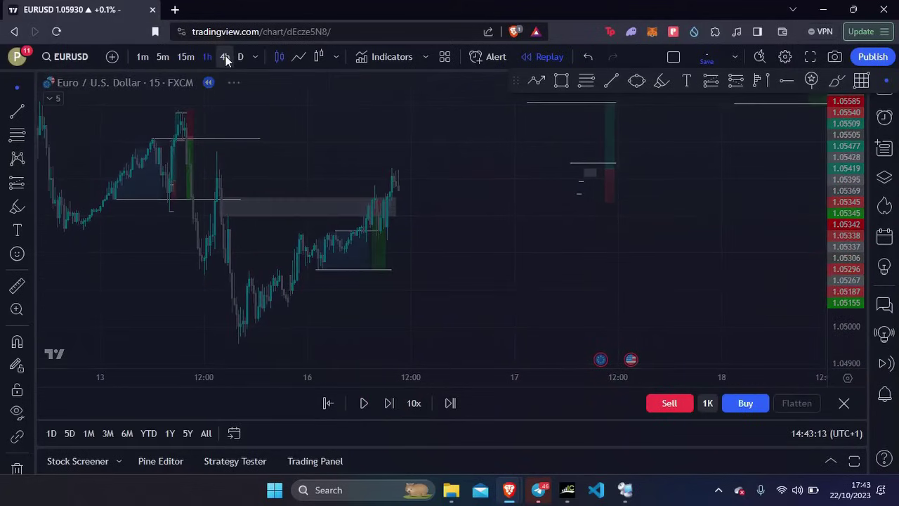
{"action": "left_click", "coordinate": [390, 403]}
{"action": "left_click", "coordinate": [390, 402]}
{"action": "scroll", "coordinate": [243, 305], "scroll_direction": "up", "scroll_amount": 5}
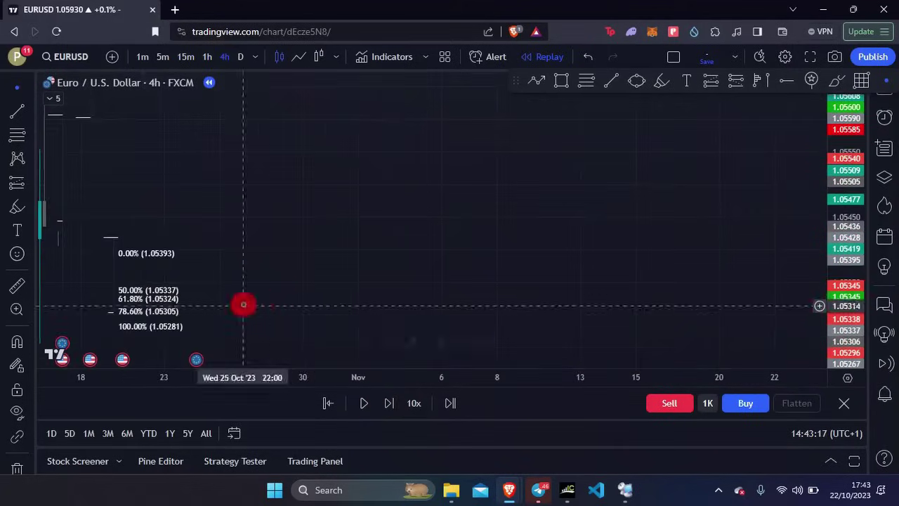
{"action": "left_click", "coordinate": [390, 410]}
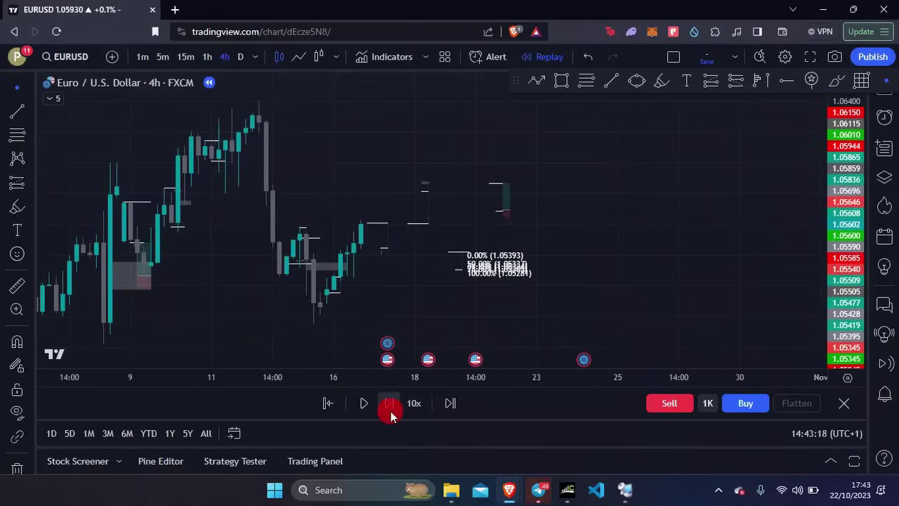
{"action": "left_click", "coordinate": [391, 409]}
{"action": "left_click", "coordinate": [391, 409]}
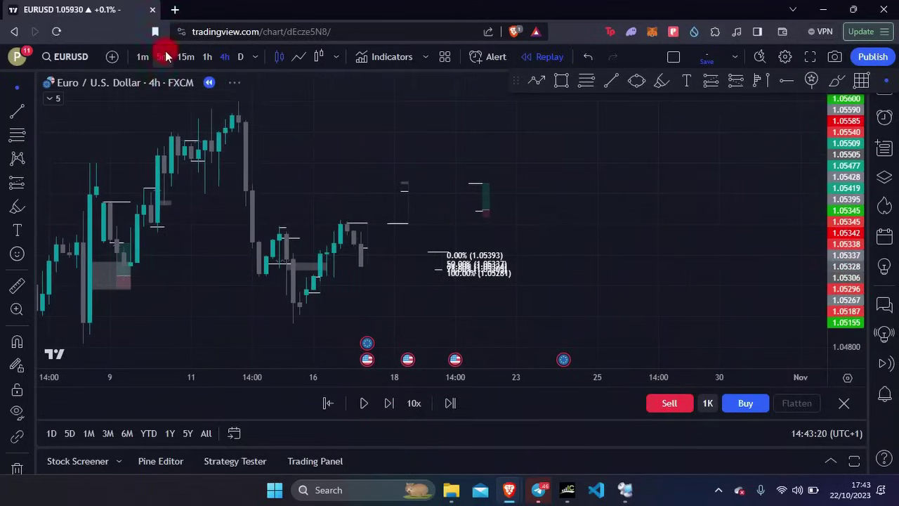
Bring the 17 October long setup into view on the 5-minute timeframe and then on the 15-minute timeframe
{"action": "left_click", "coordinate": [162, 57]}
{"action": "left_click_drag", "start_coordinate": [625, 239], "coordinate": [716, 231]}
{"action": "scroll", "coordinate": [692, 215], "scroll_direction": "down", "scroll_amount": 4}
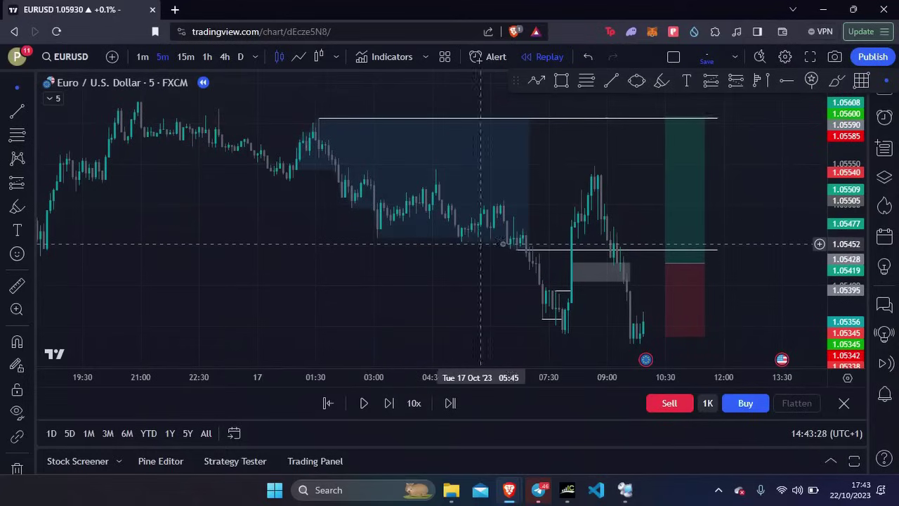
{"action": "left_click", "coordinate": [181, 59]}
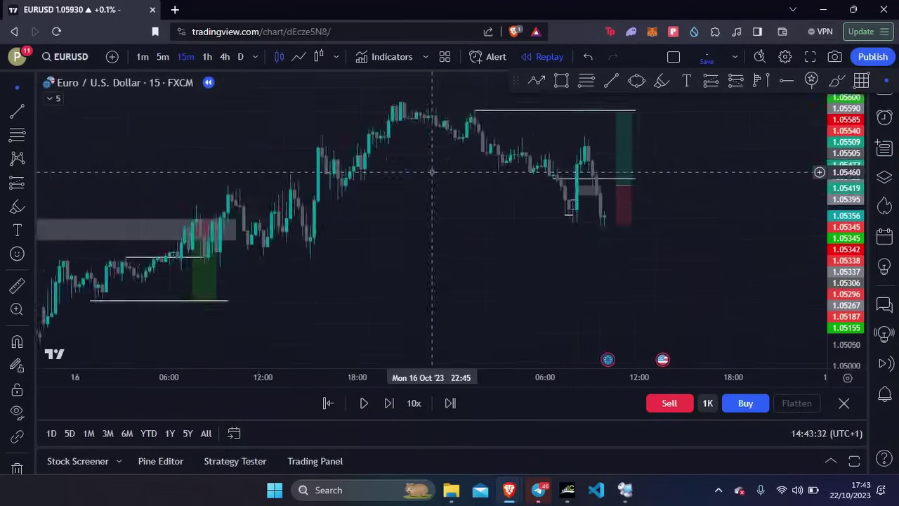
{"action": "scroll", "coordinate": [432, 172], "scroll_direction": "up", "scroll_amount": 3}
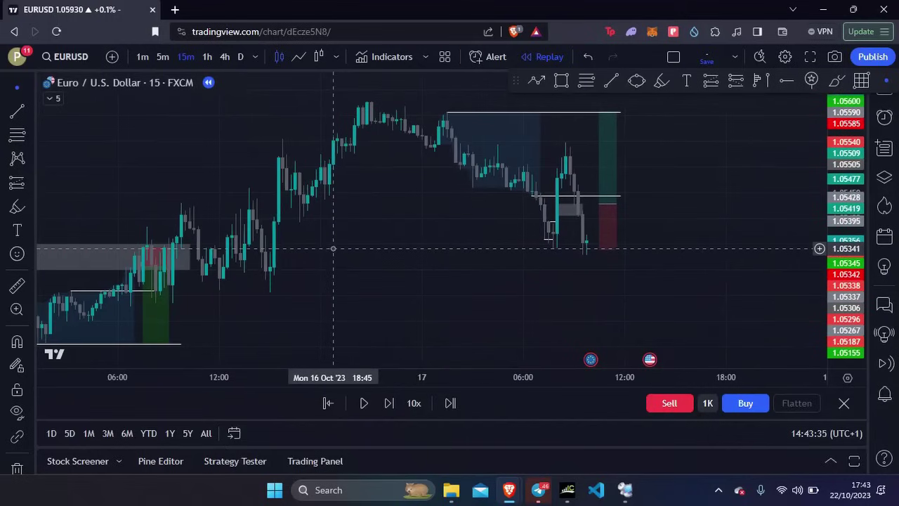
Highlight the 13 October sell-off and the high broken by price on 16 October, and undo the strokes
{"action": "scroll", "coordinate": [334, 248], "scroll_direction": "down", "scroll_amount": 3}
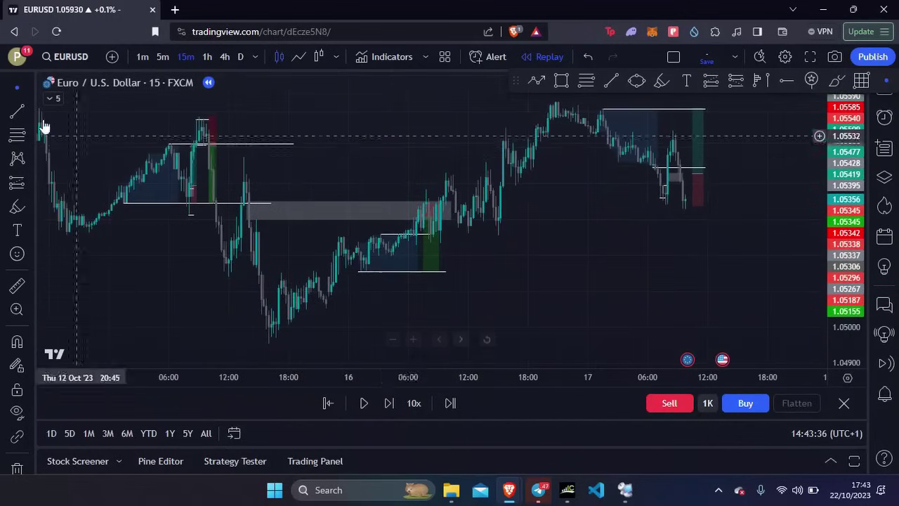
{"action": "key", "text": "alt+shift+b"}
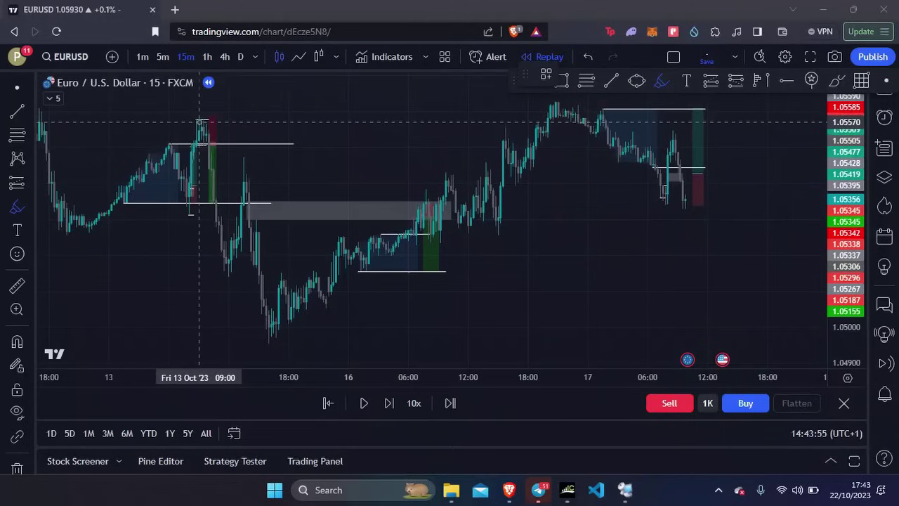
{"action": "mouse_move", "coordinate": [199, 123]}
{"action": "left_mouse_down"}
{"action": "mouse_move", "coordinate": [227, 266]}
{"action": "mouse_move", "coordinate": [248, 192]}
{"action": "mouse_move", "coordinate": [275, 320]}
{"action": "left_mouse_up"}
{"action": "mouse_move", "coordinate": [236, 173]}
{"action": "left_mouse_down"}
{"action": "mouse_move", "coordinate": [411, 169]}
{"action": "mouse_move", "coordinate": [446, 176]}
{"action": "left_mouse_up"}
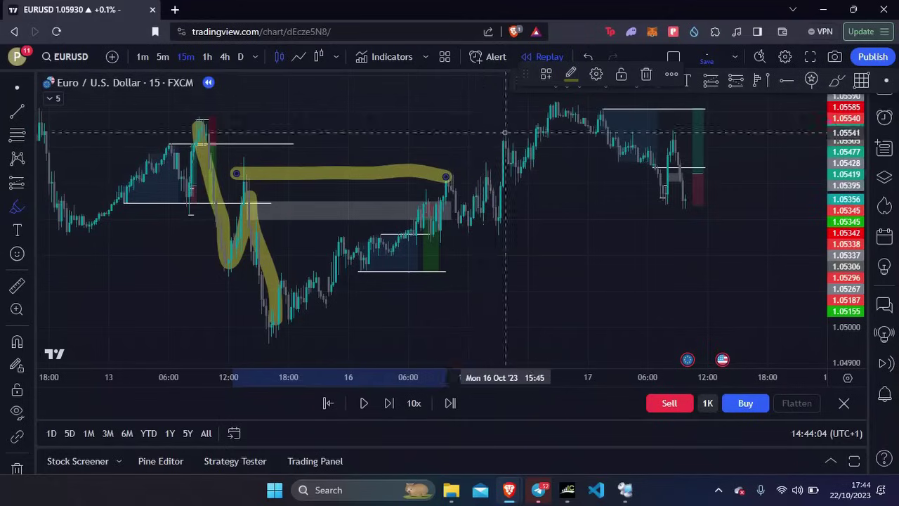
{"action": "mouse_move", "coordinate": [429, 173]}
{"action": "left_mouse_down"}
{"action": "mouse_move", "coordinate": [499, 173]}
{"action": "mouse_move", "coordinate": [497, 121]}
{"action": "left_mouse_up"}
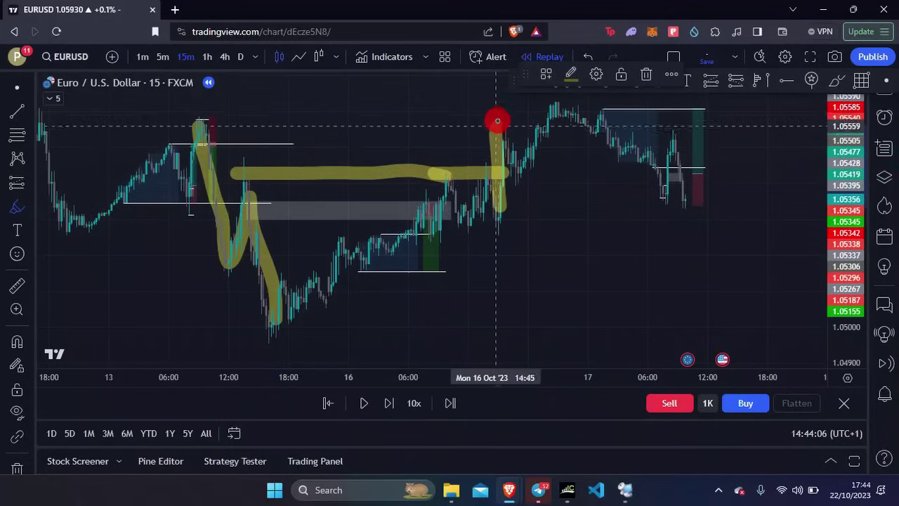
{"action": "left_click", "coordinate": [587, 57]}
{"action": "left_click", "coordinate": [587, 57]}
{"action": "left_click", "coordinate": [587, 57]}
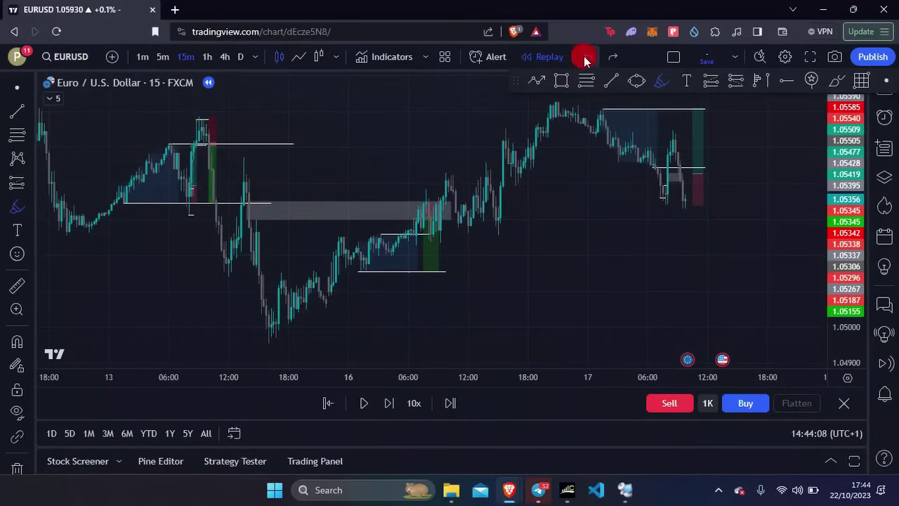
Highlight the 16 October bullish leg, its pullback level extended to 17 October, and the 17 October lows, removing the strokes each time
{"action": "scroll", "coordinate": [542, 206], "scroll_direction": "up", "scroll_amount": 3}
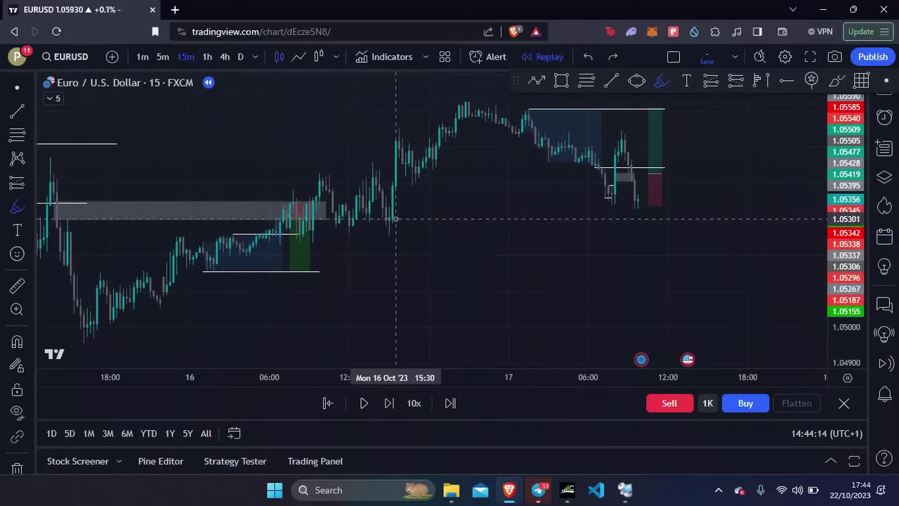
{"action": "mouse_move", "coordinate": [389, 231]}
{"action": "left_mouse_down"}
{"action": "mouse_move", "coordinate": [405, 140]}
{"action": "mouse_move", "coordinate": [426, 178]}
{"action": "mouse_move", "coordinate": [462, 107]}
{"action": "left_mouse_up"}
{"action": "mouse_move", "coordinate": [420, 187]}
{"action": "left_mouse_down"}
{"action": "mouse_move", "coordinate": [580, 178]}
{"action": "mouse_move", "coordinate": [608, 184]}
{"action": "mouse_move", "coordinate": [584, 195]}
{"action": "mouse_move", "coordinate": [636, 199]}
{"action": "left_mouse_up"}
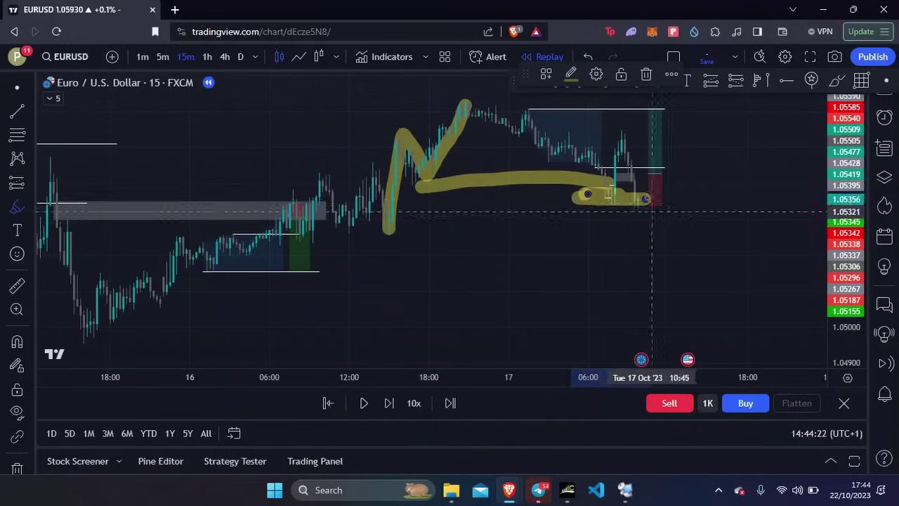
{"action": "left_click", "coordinate": [587, 56]}
{"action": "left_click", "coordinate": [589, 56]}
{"action": "left_click", "coordinate": [589, 56]}
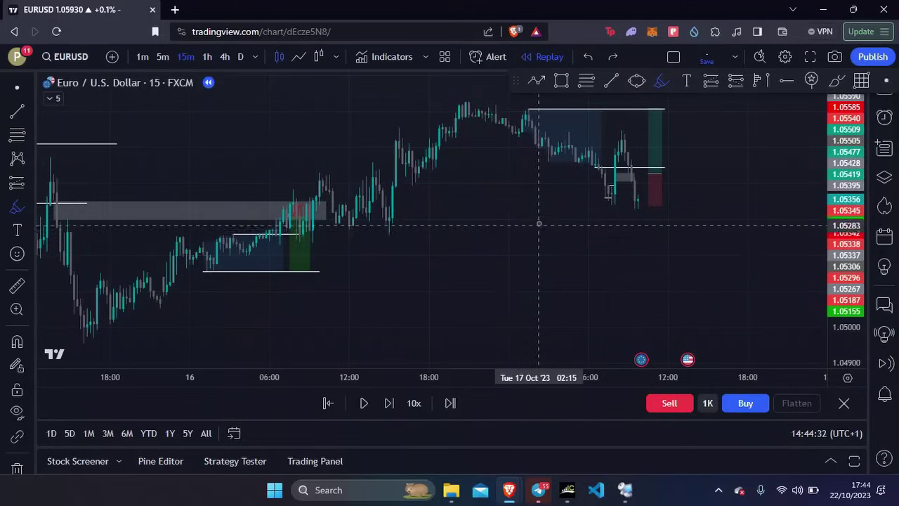
{"action": "left_click_drag", "start_coordinate": [587, 203], "coordinate": [652, 200]}
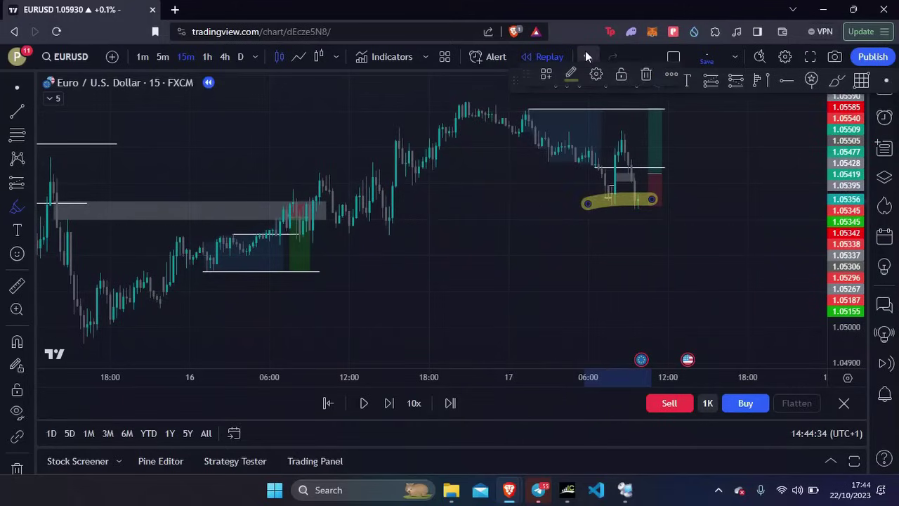
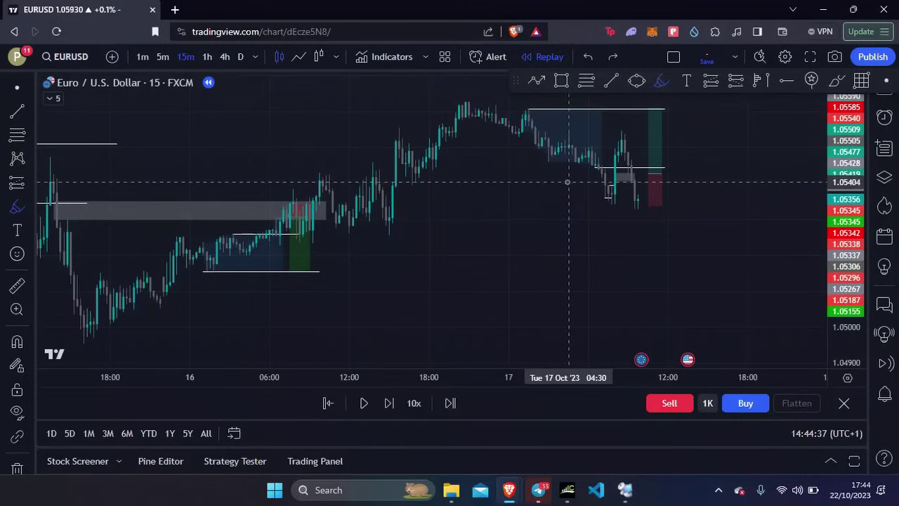
Switch to the 1-minute timeframe, highlight the reversal, its structure break and the grey entry zone, and undo the strokes
{"action": "left_click", "coordinate": [143, 57]}
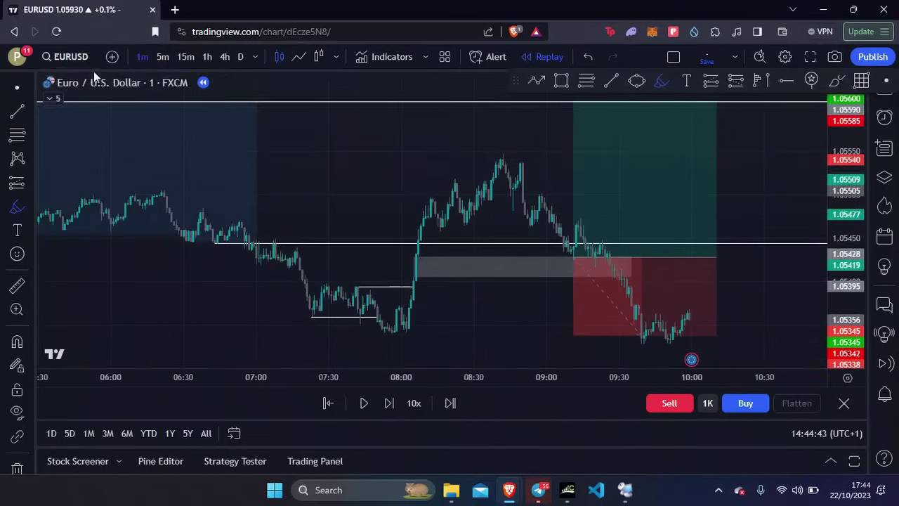
{"action": "left_click", "coordinate": [18, 207]}
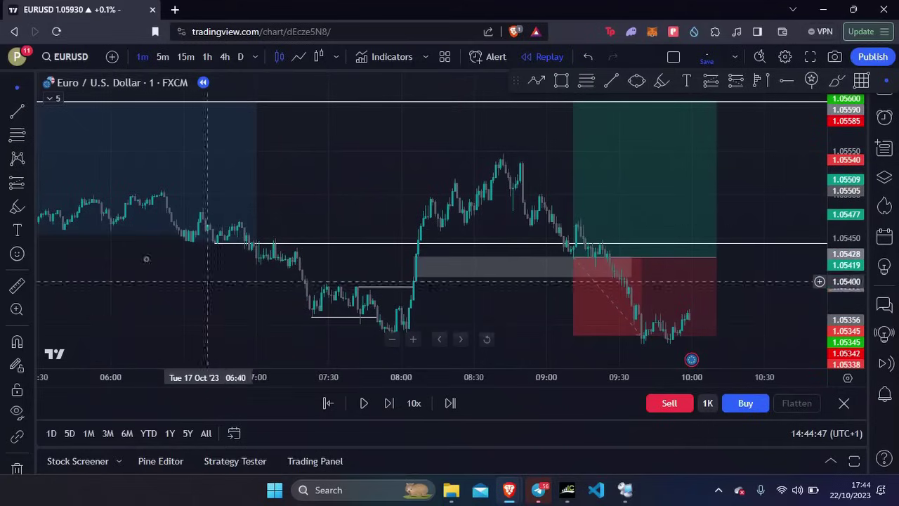
{"action": "left_click", "coordinate": [17, 207]}
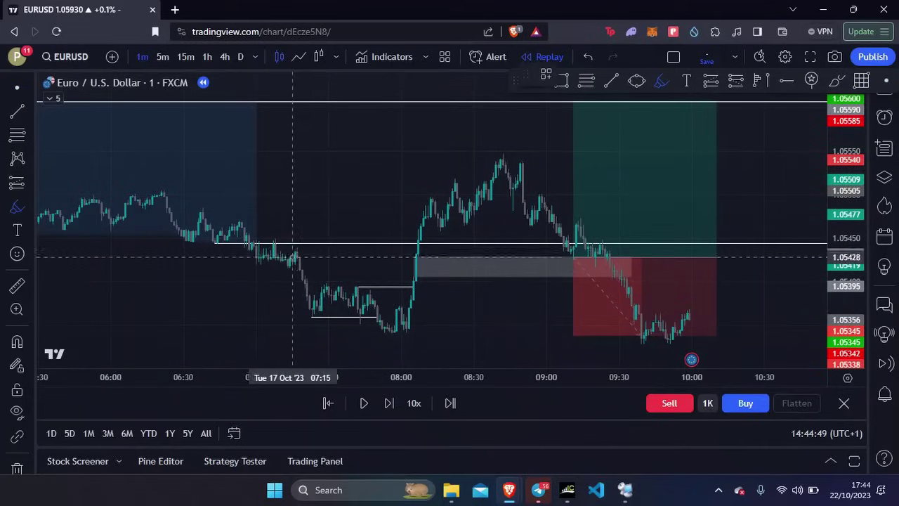
{"action": "mouse_move", "coordinate": [295, 259]}
{"action": "left_mouse_down"}
{"action": "mouse_move", "coordinate": [316, 315]}
{"action": "mouse_move", "coordinate": [361, 288]}
{"action": "mouse_move", "coordinate": [379, 333]}
{"action": "mouse_move", "coordinate": [433, 191]}
{"action": "left_mouse_up"}
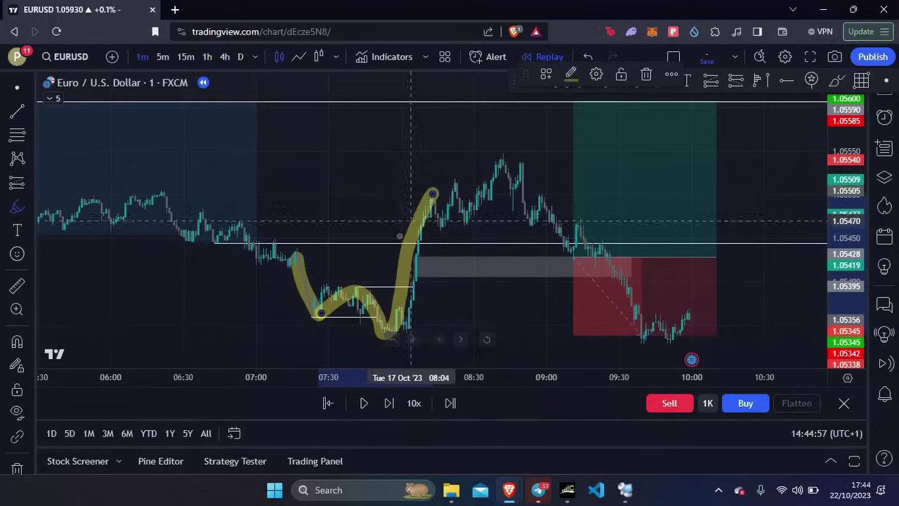
{"action": "left_click_drag", "start_coordinate": [337, 288], "coordinate": [414, 285]}
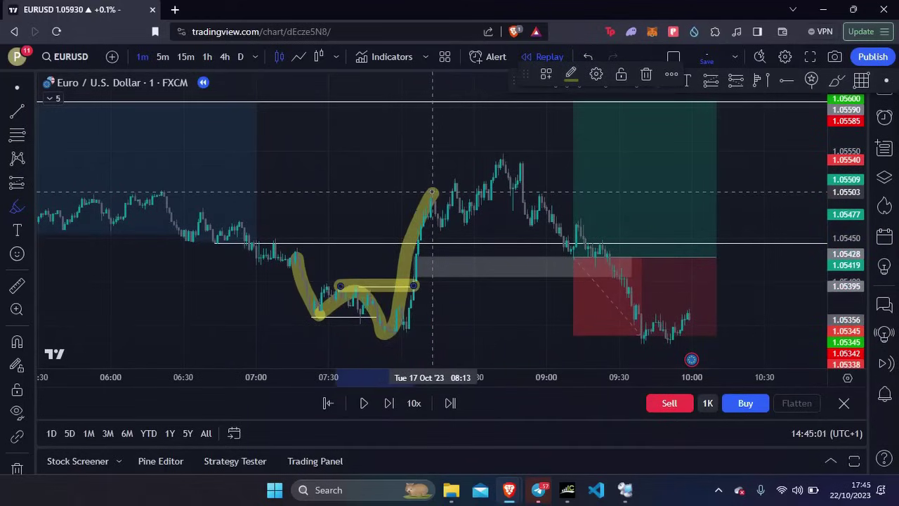
{"action": "left_click", "coordinate": [587, 53]}
{"action": "left_click_drag", "start_coordinate": [395, 268], "coordinate": [635, 266]}
{"action": "left_click", "coordinate": [587, 57]}
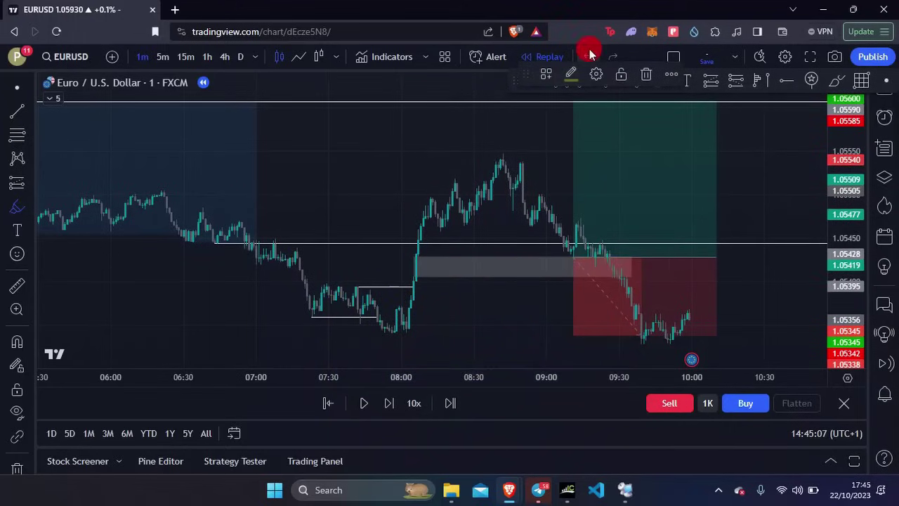
Highlight the entry, stop and target levels of the 17 October long position, and undo all the strokes
{"action": "left_click_drag", "start_coordinate": [555, 259], "coordinate": [600, 259]}
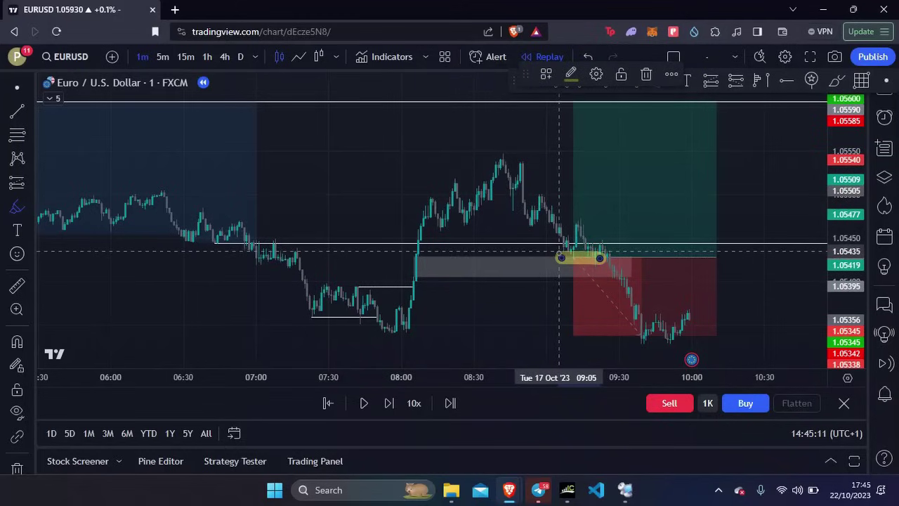
{"action": "left_click_drag", "start_coordinate": [561, 336], "coordinate": [621, 334]}
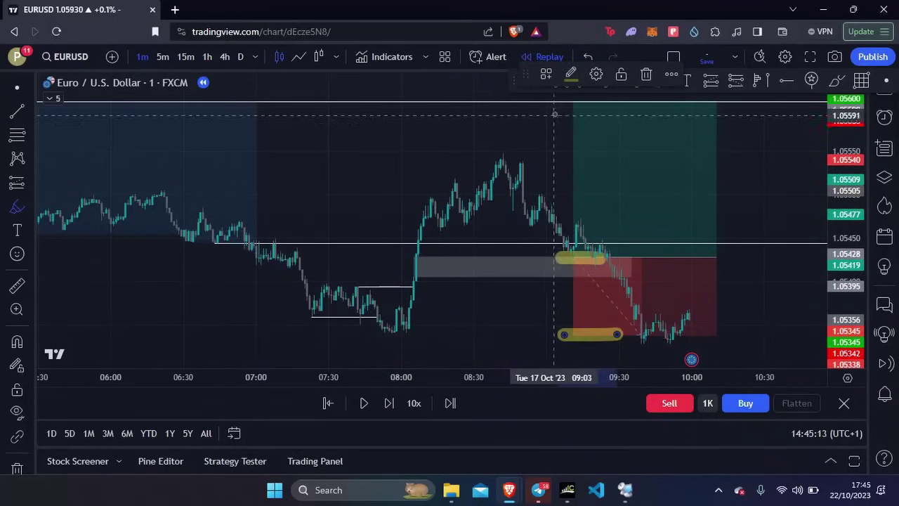
{"action": "left_click_drag", "start_coordinate": [562, 98], "coordinate": [599, 99]}
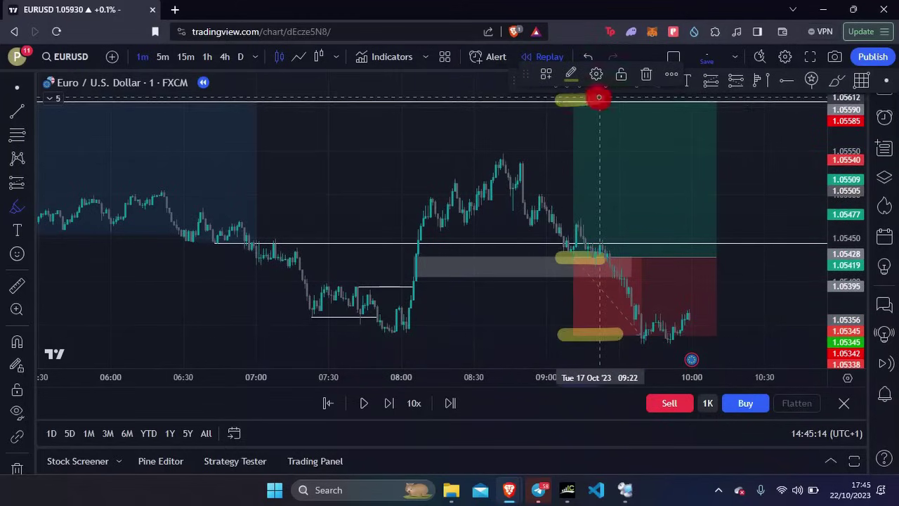
{"action": "left_click", "coordinate": [588, 55]}
{"action": "left_click", "coordinate": [588, 55]}
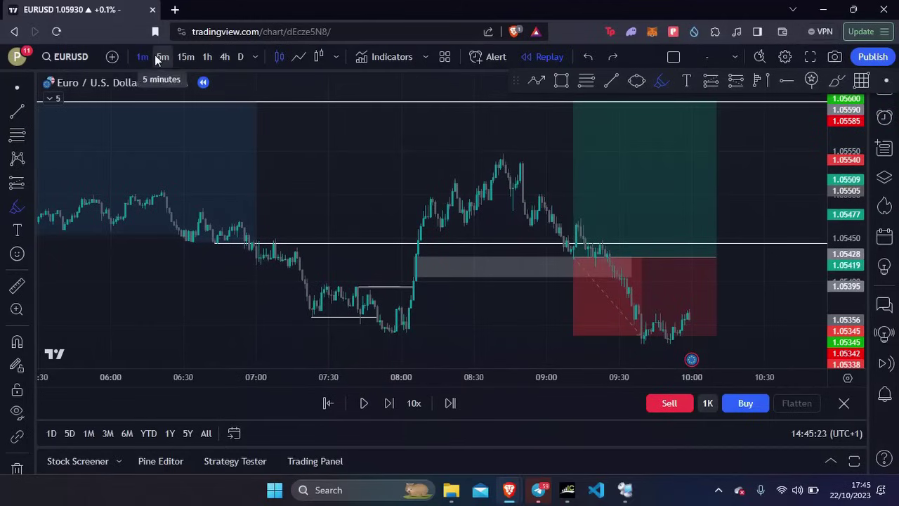
{"action": "mouse_move", "coordinate": [612, 210]}
{"action": "left_mouse_down"}
{"action": "mouse_move", "coordinate": [526, 269]}
{"action": "mouse_move", "coordinate": [592, 229]}
{"action": "left_mouse_up"}
{"action": "key", "text": "ctrl+z"}
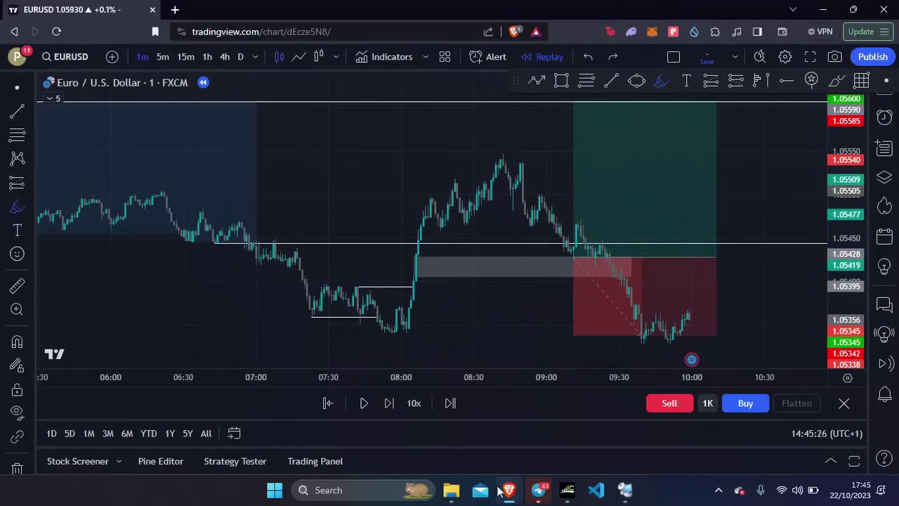
Switch to Telegram, find the EURUSD long trade post in the CEO Trades channel, and return to the chart
{"action": "left_click", "coordinate": [548, 488]}
{"action": "scroll", "coordinate": [347, 311], "scroll_direction": "down", "scroll_amount": 12}
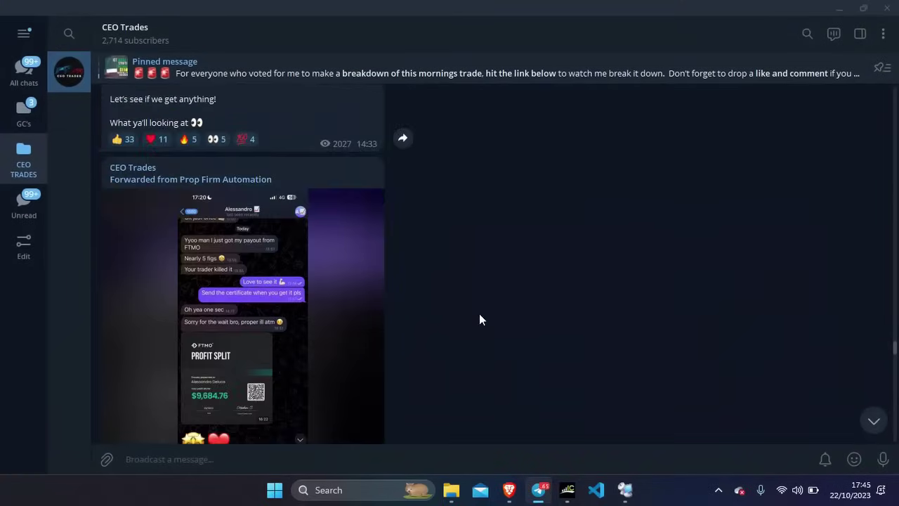
{"action": "scroll", "coordinate": [478, 320], "scroll_direction": "down", "scroll_amount": 10}
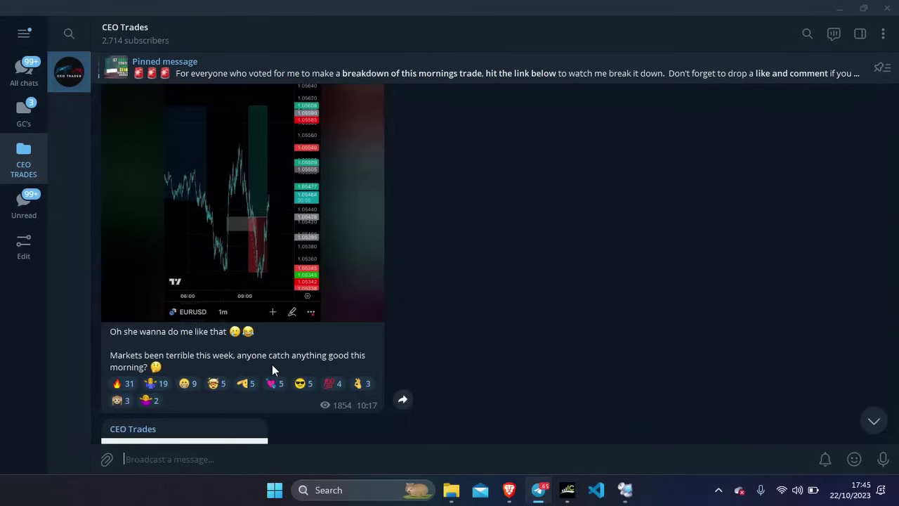
{"action": "left_click", "coordinate": [841, 7]}
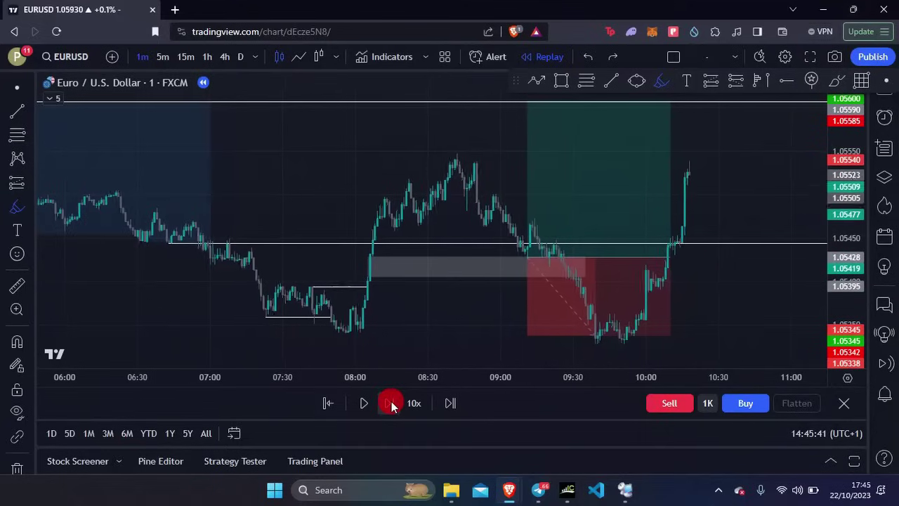
Leave bar replay and bring the 17 October long setup back into view on the 1-minute chart
{"action": "left_click", "coordinate": [450, 403]}
{"action": "left_click", "coordinate": [540, 56]}
{"action": "scroll", "coordinate": [327, 120], "scroll_direction": "down", "scroll_amount": 8}
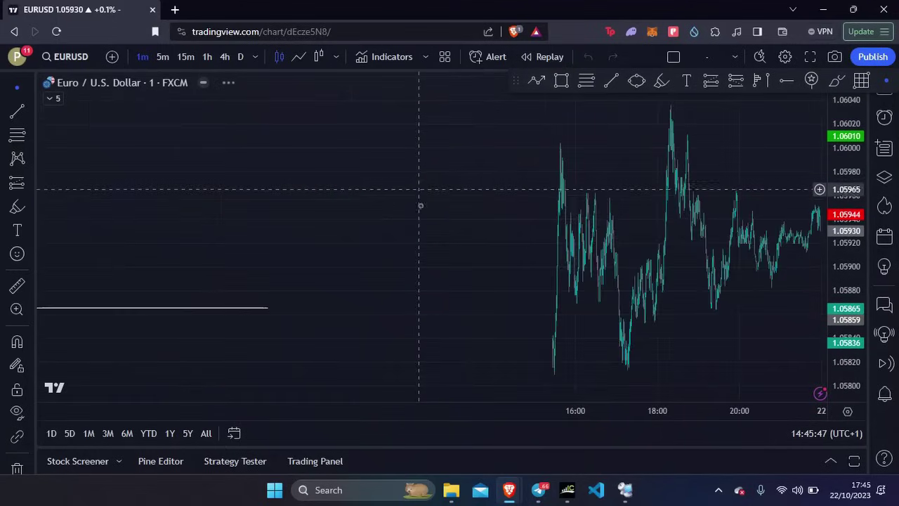
{"action": "scroll", "coordinate": [200, 139], "scroll_direction": "down", "scroll_amount": 10}
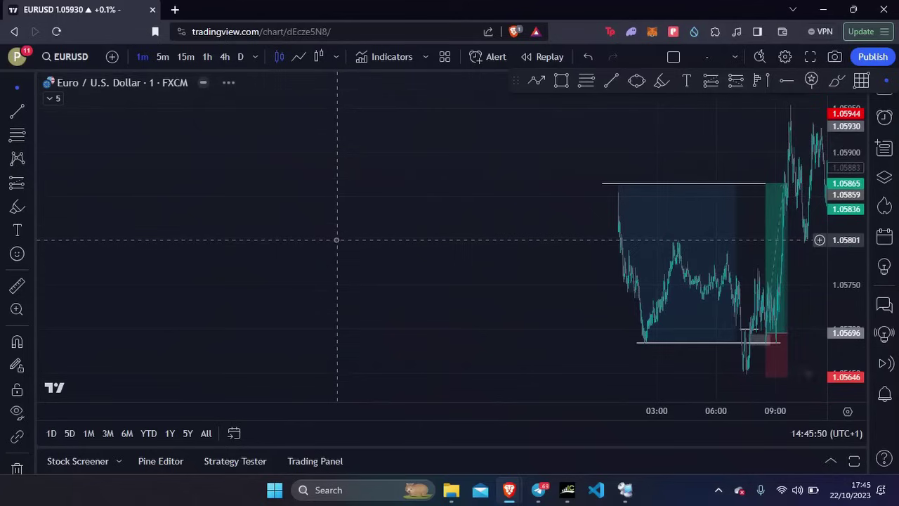
{"action": "left_click_drag", "start_coordinate": [230, 202], "coordinate": [506, 172]}
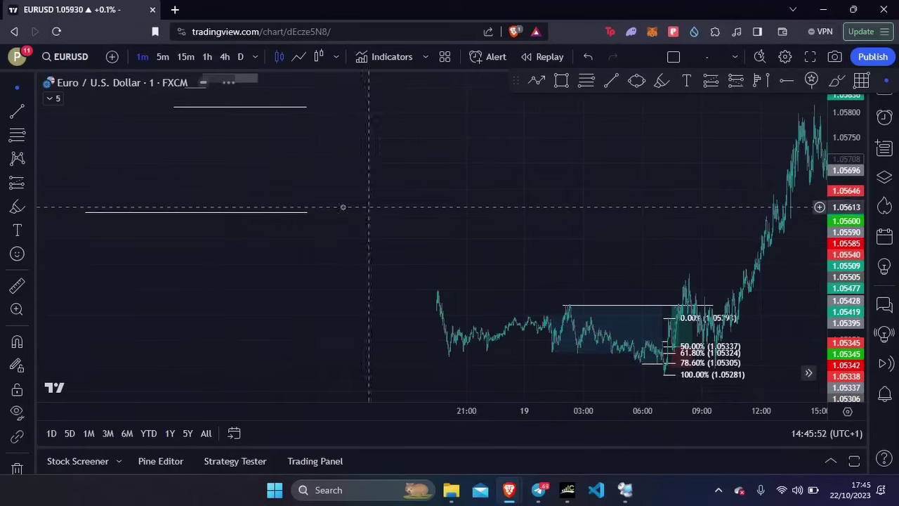
{"action": "left_click_drag", "start_coordinate": [382, 181], "coordinate": [835, 118]}
{"action": "mouse_move", "coordinate": [351, 166]}
{"action": "left_mouse_down"}
{"action": "mouse_move", "coordinate": [484, 136]}
{"action": "mouse_move", "coordinate": [646, 207]}
{"action": "left_mouse_up"}
{"action": "scroll", "coordinate": [646, 207], "scroll_direction": "up", "scroll_amount": 5}
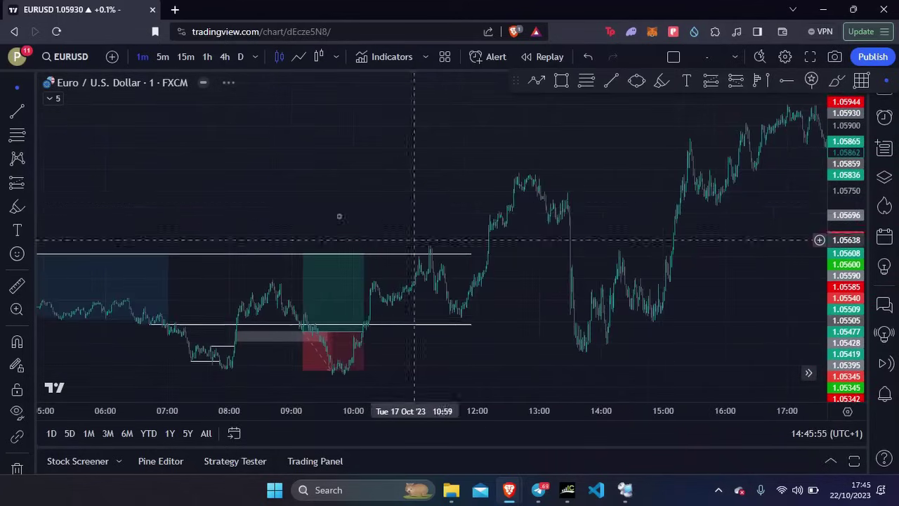
{"action": "left_click_drag", "start_coordinate": [375, 222], "coordinate": [473, 185]}
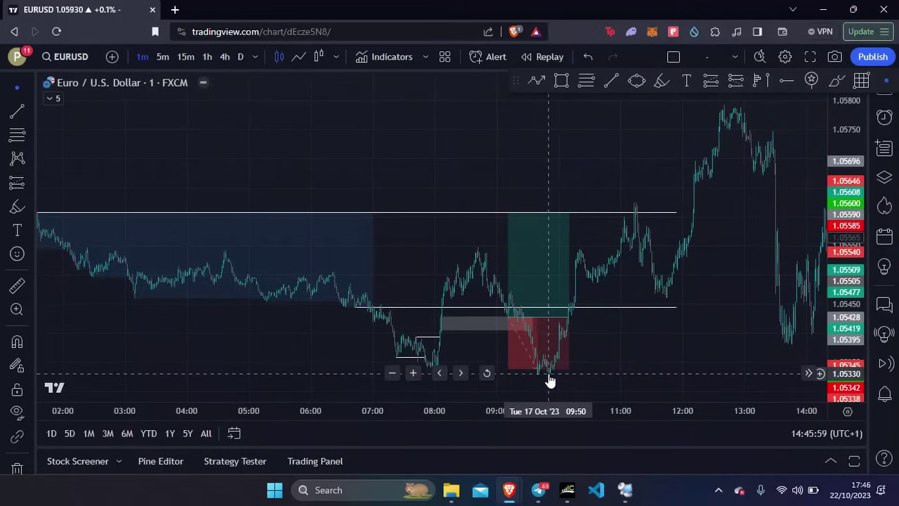
Extend the long position's end to about 11:45 on 17 October, and check the trade post in Telegram again
{"action": "left_click", "coordinate": [554, 327]}
{"action": "left_click_drag", "start_coordinate": [569, 319], "coordinate": [667, 320]}
{"action": "left_click", "coordinate": [724, 302]}
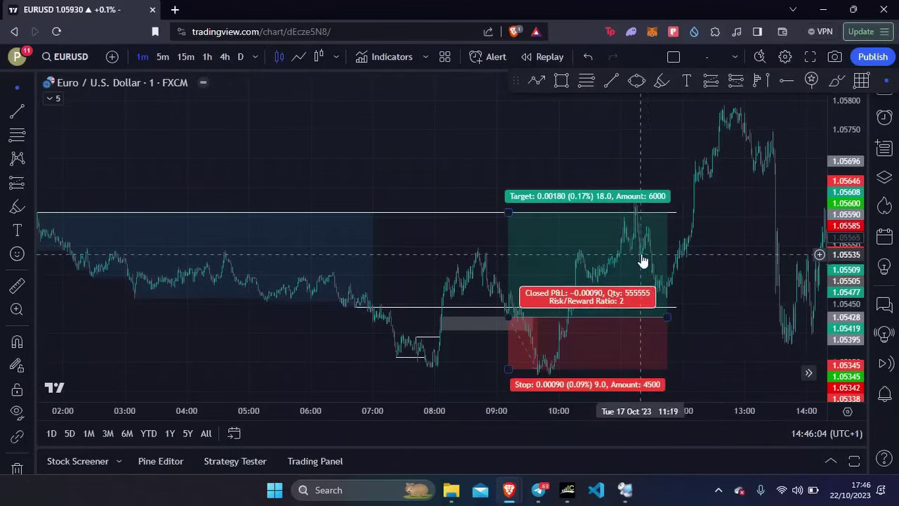
{"action": "left_click", "coordinate": [548, 493]}
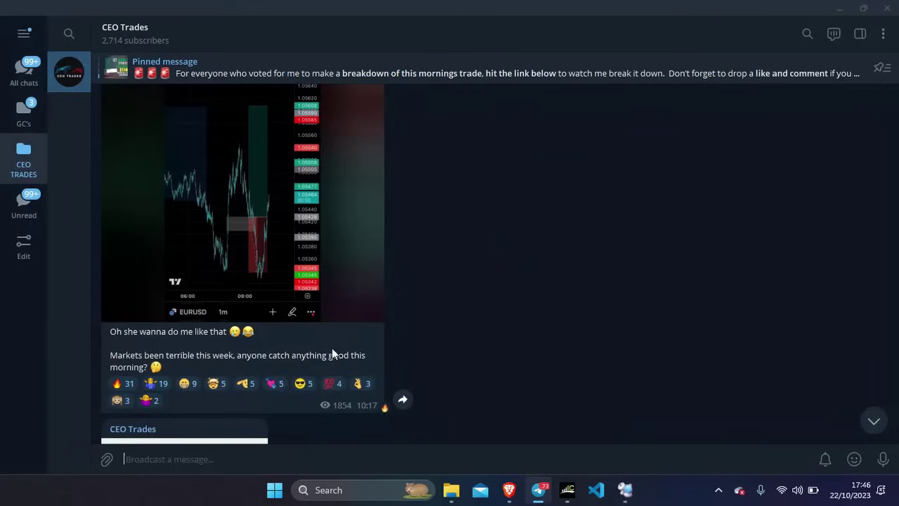
{"action": "left_click", "coordinate": [845, 9]}
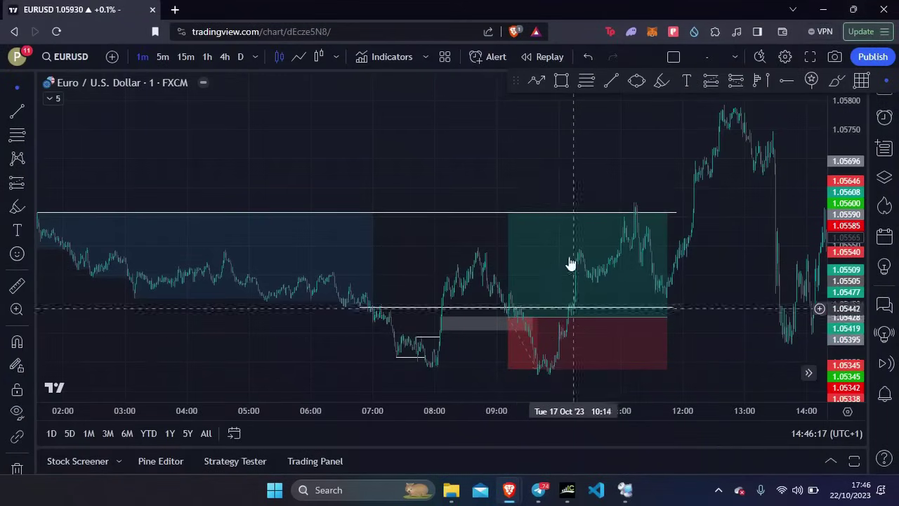
Review the price action following the 17 October long and bring the 18 October short setup into view
{"action": "scroll", "coordinate": [577, 161], "scroll_direction": "down", "scroll_amount": 3}
{"action": "left_click_drag", "start_coordinate": [643, 155], "coordinate": [320, 154]}
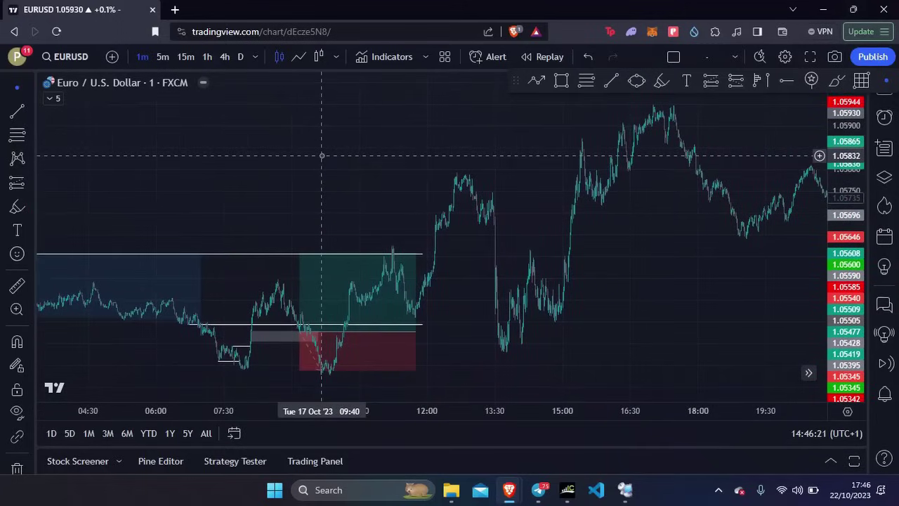
{"action": "mouse_move", "coordinate": [367, 319]}
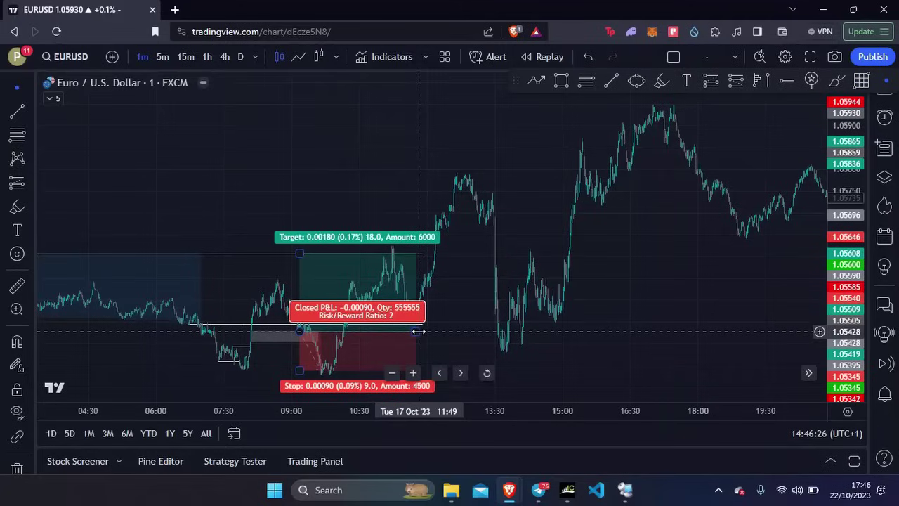
{"action": "left_click_drag", "start_coordinate": [677, 227], "coordinate": [435, 216]}
{"action": "scroll", "coordinate": [435, 216], "scroll_direction": "down", "scroll_amount": 2}
{"action": "left_click_drag", "start_coordinate": [763, 231], "coordinate": [310, 226]}
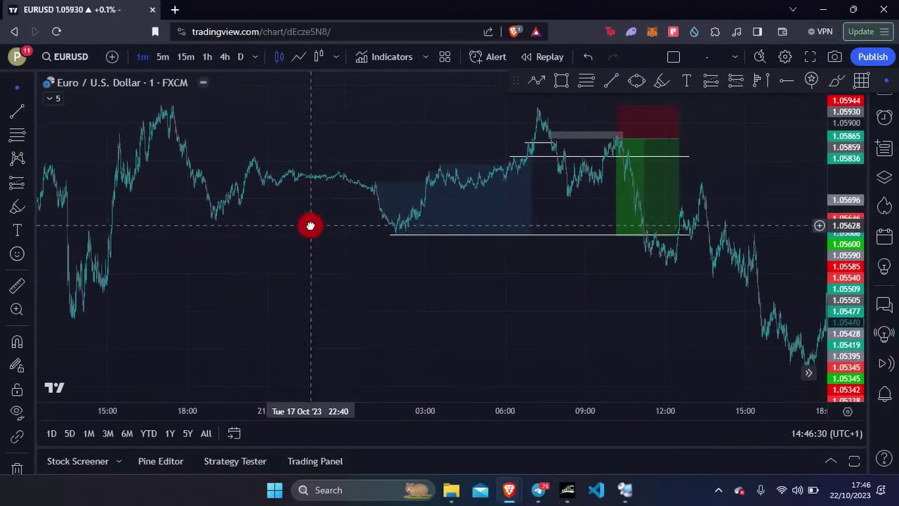
Examine the 18 October short setup and bring it into view with the 17 October long on the 15-minute chart
{"action": "scroll", "coordinate": [588, 249], "scroll_direction": "up", "scroll_amount": 1}
{"action": "scroll", "coordinate": [545, 299], "scroll_direction": "up", "scroll_amount": 3}
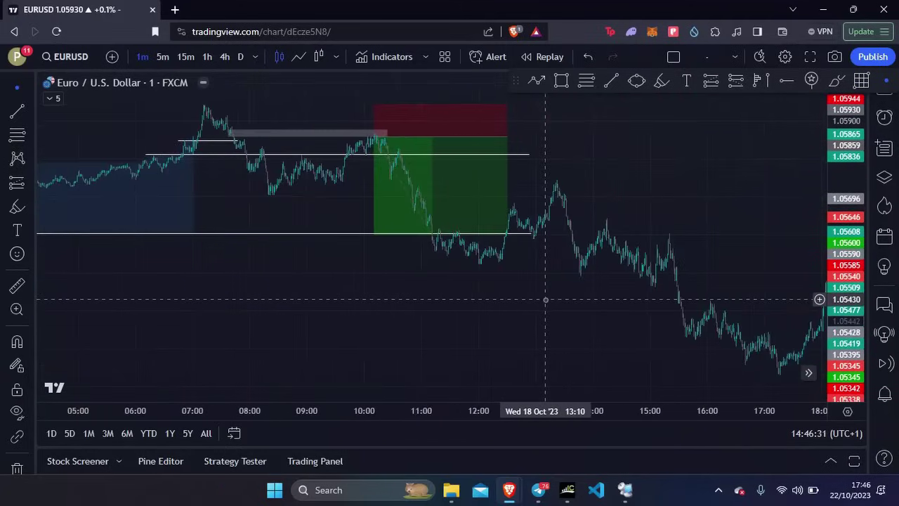
{"action": "scroll", "coordinate": [478, 309], "scroll_direction": "up", "scroll_amount": 1}
{"action": "scroll", "coordinate": [478, 309], "scroll_direction": "down", "scroll_amount": 3}
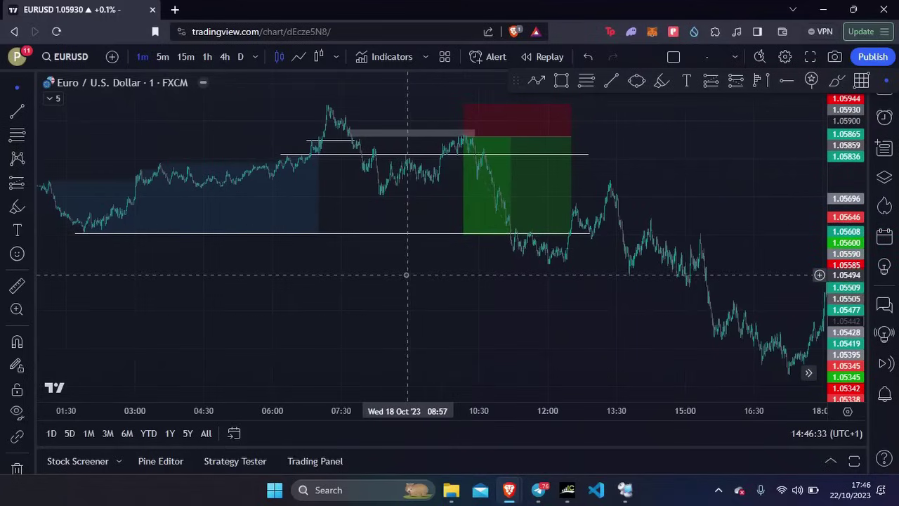
{"action": "left_click_drag", "start_coordinate": [295, 295], "coordinate": [472, 266]}
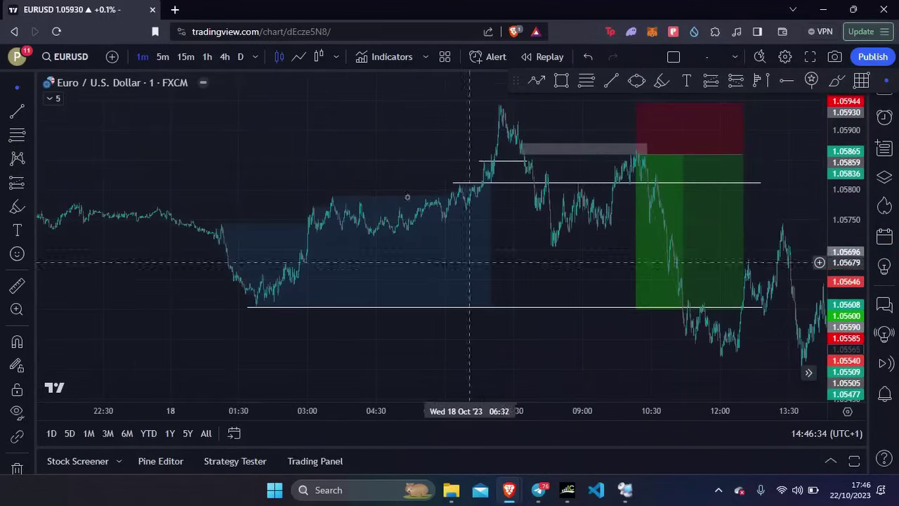
{"action": "left_click", "coordinate": [186, 58]}
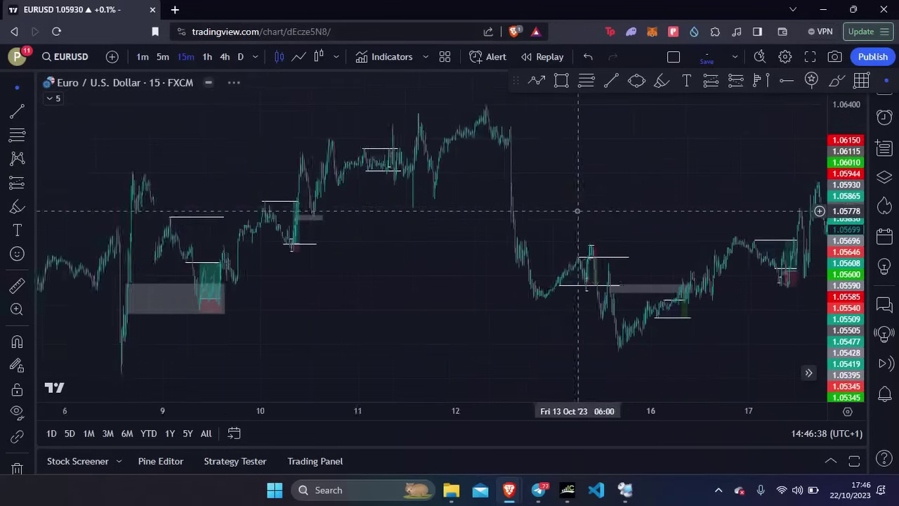
{"action": "left_click_drag", "start_coordinate": [632, 167], "coordinate": [471, 169]}
{"action": "left_click_drag", "start_coordinate": [598, 168], "coordinate": [475, 168]}
{"action": "left_click_drag", "start_coordinate": [697, 271], "coordinate": [445, 271]}
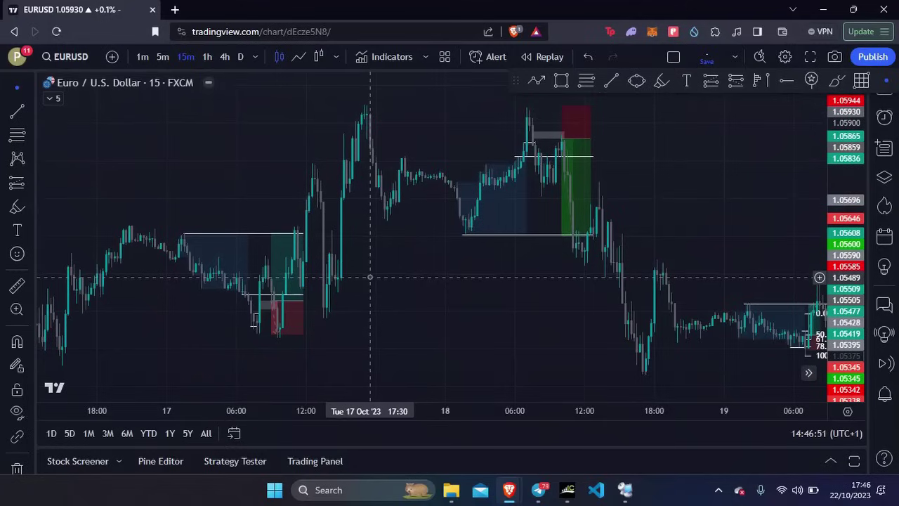
Highlight the 17 October afternoon low and high, and circle the price action between them through the 18 October short
{"action": "left_click", "coordinate": [18, 207]}
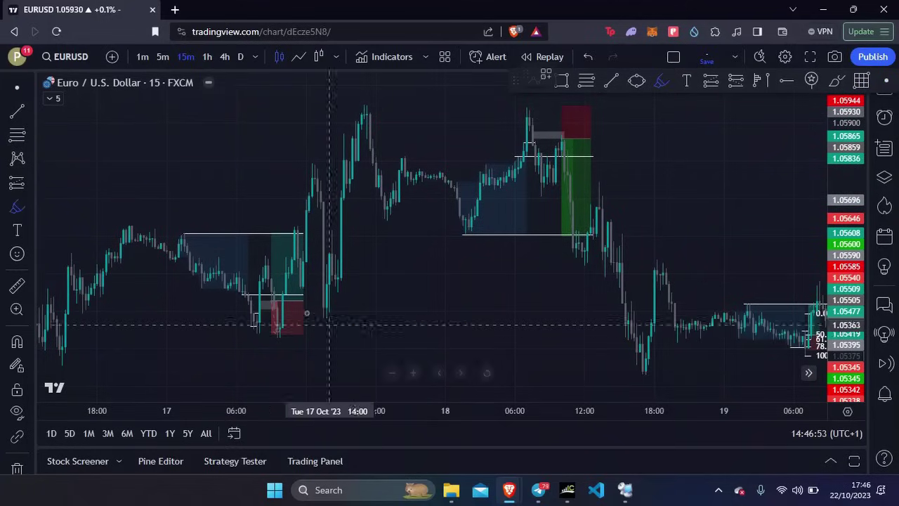
{"action": "left_click_drag", "start_coordinate": [308, 315], "coordinate": [425, 316]}
{"action": "left_click_drag", "start_coordinate": [315, 101], "coordinate": [462, 109]}
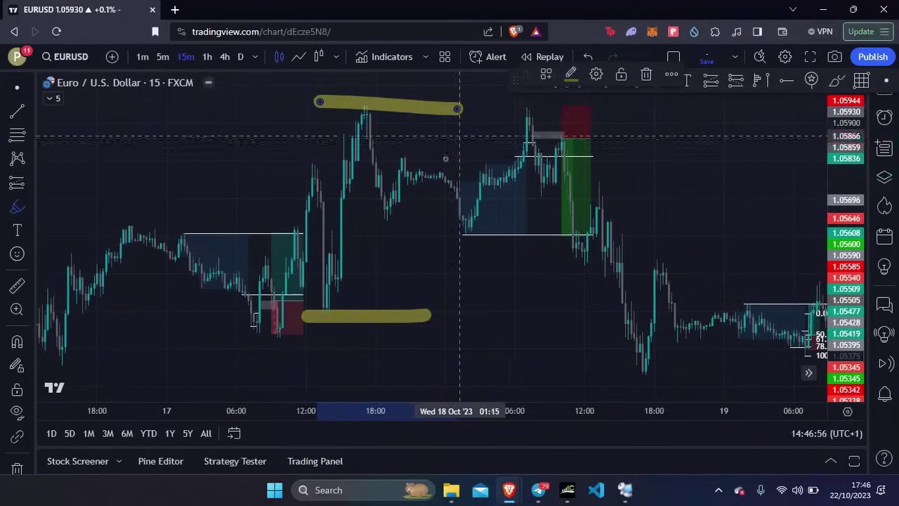
{"action": "mouse_move", "coordinate": [597, 126]}
{"action": "left_mouse_down"}
{"action": "mouse_move", "coordinate": [453, 122]}
{"action": "mouse_move", "coordinate": [451, 259]}
{"action": "mouse_move", "coordinate": [542, 124]}
{"action": "mouse_move", "coordinate": [508, 124]}
{"action": "left_mouse_up"}
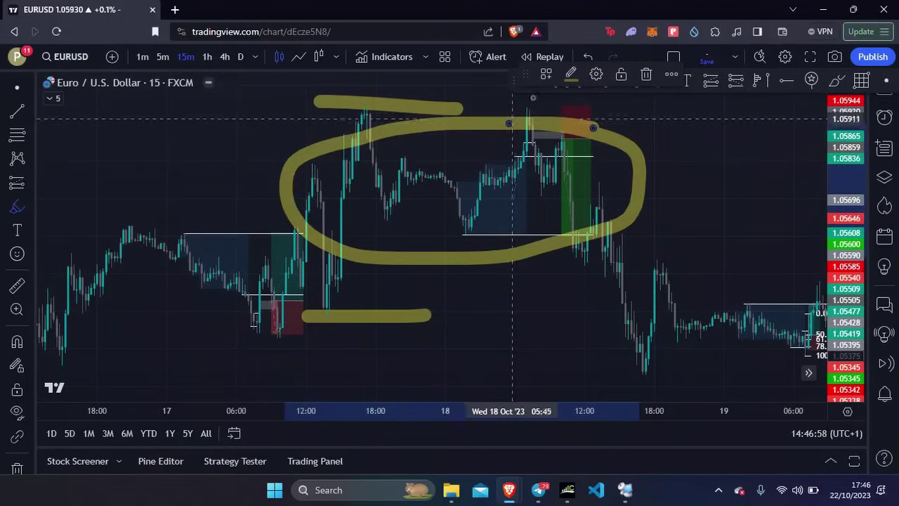
Undo the three highlighter strokes around the 17–18 October range
{"action": "left_click", "coordinate": [587, 55]}
{"action": "left_click", "coordinate": [587, 55]}
{"action": "left_click", "coordinate": [587, 53]}
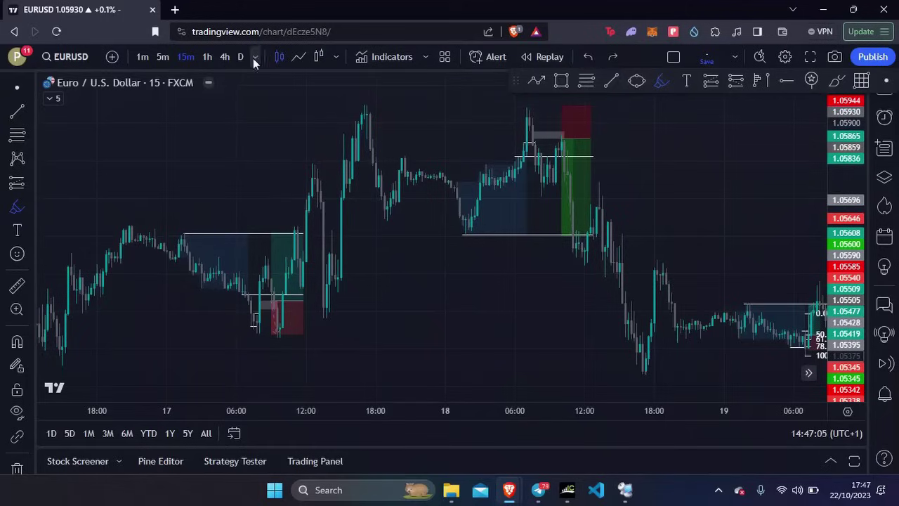
Switch to the 1-minute chart and bring the 18 October short setup from about 03:00 to 12:00 into view
{"action": "left_click", "coordinate": [150, 58]}
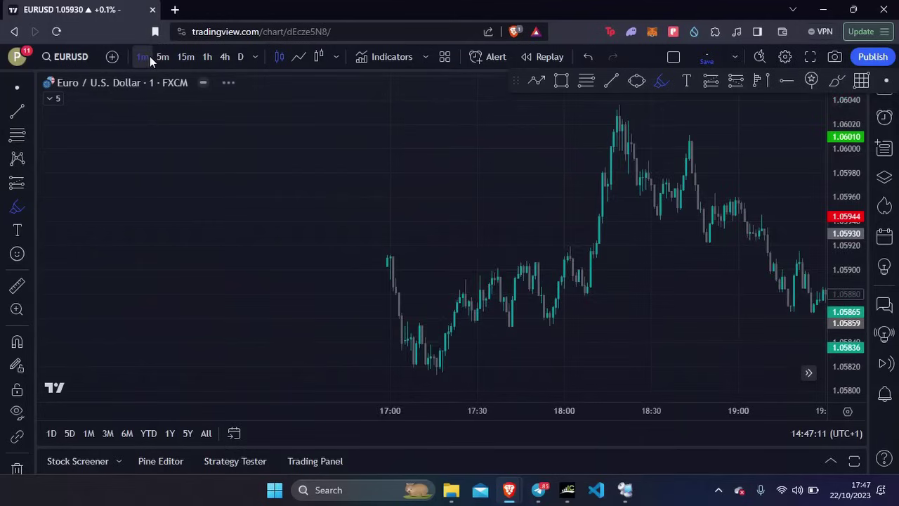
{"action": "scroll", "coordinate": [443, 169], "scroll_direction": "down", "scroll_amount": 5}
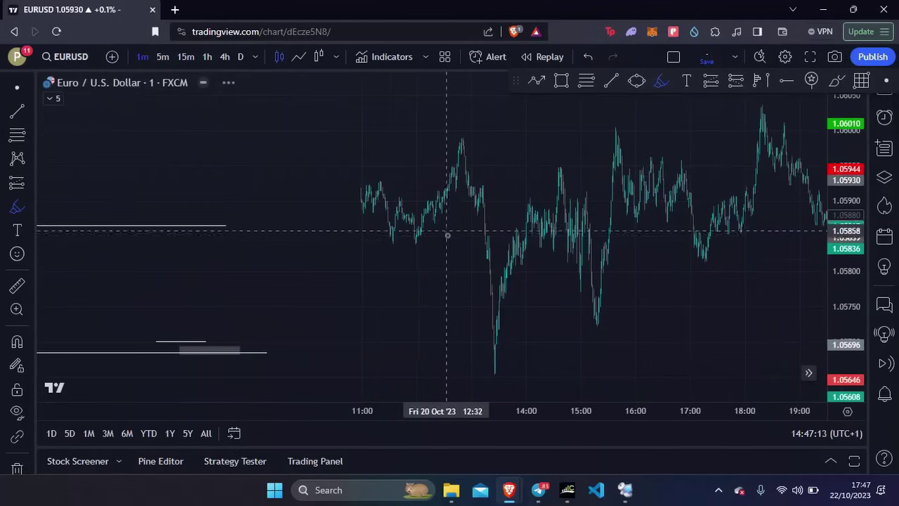
{"action": "left_click_drag", "start_coordinate": [179, 156], "coordinate": [686, 125]}
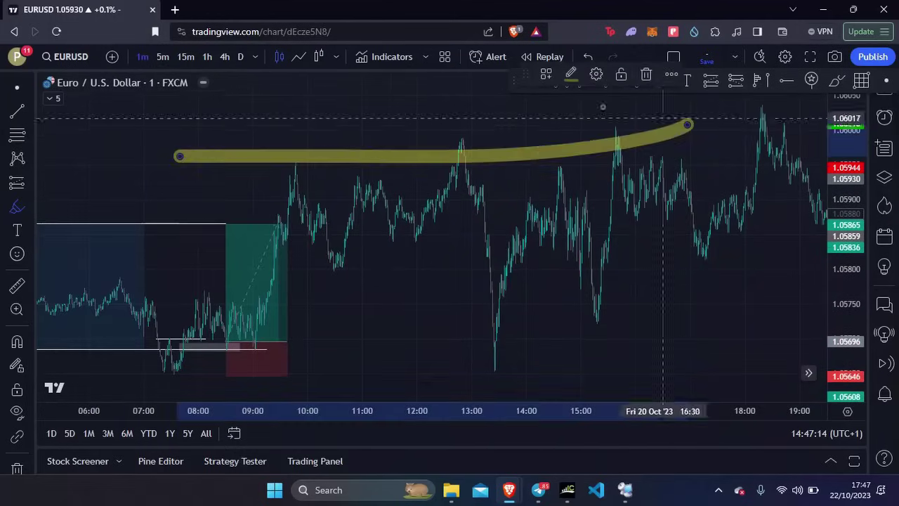
{"action": "left_click", "coordinate": [585, 57]}
{"action": "left_click_drag", "start_coordinate": [133, 154], "coordinate": [693, 157]}
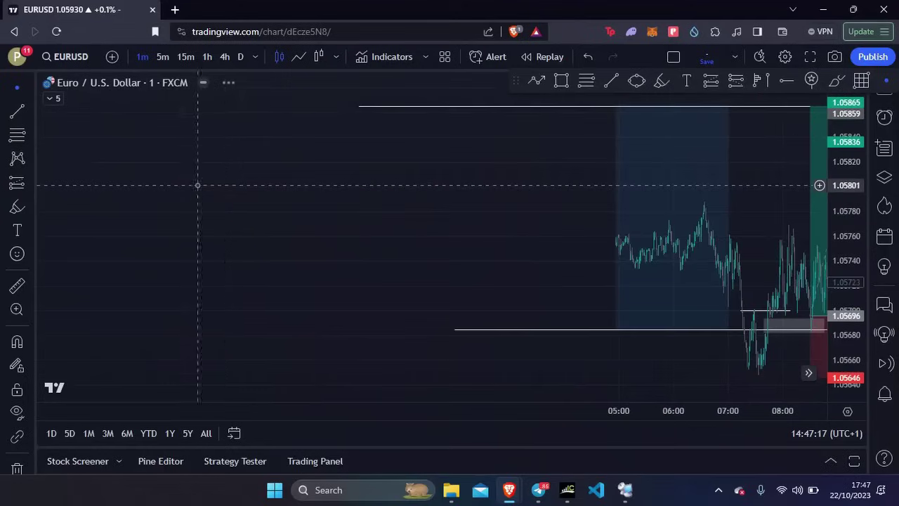
{"action": "left_click_drag", "start_coordinate": [197, 184], "coordinate": [347, 171]}
{"action": "left_click_drag", "start_coordinate": [281, 167], "coordinate": [589, 183]}
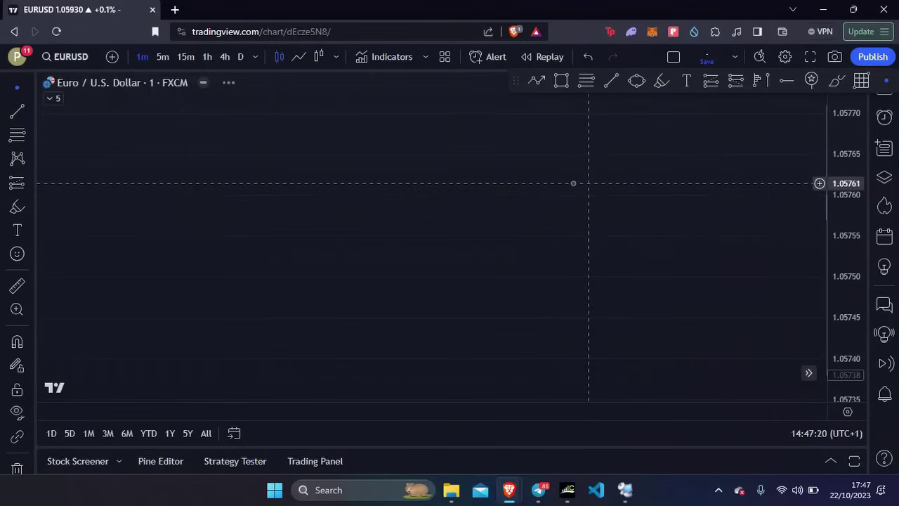
{"action": "left_click_drag", "start_coordinate": [246, 221], "coordinate": [279, 216]}
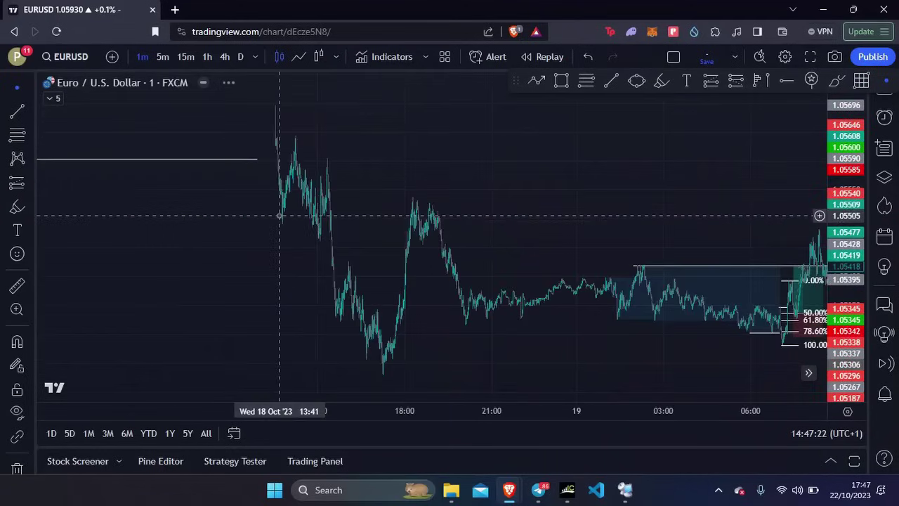
{"action": "left_click_drag", "start_coordinate": [275, 309], "coordinate": [449, 304]}
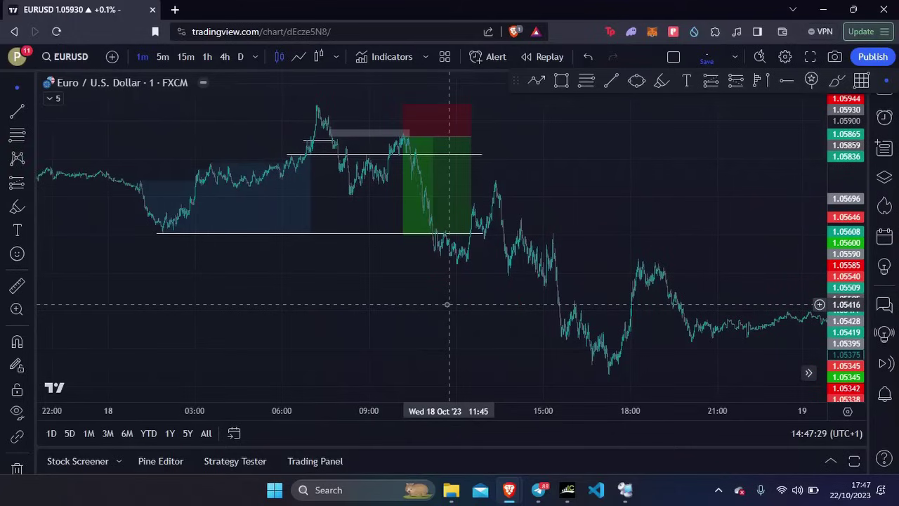
{"action": "left_click_drag", "start_coordinate": [379, 305], "coordinate": [632, 292]}
{"action": "scroll", "coordinate": [570, 291], "scroll_direction": "up", "scroll_amount": 4}
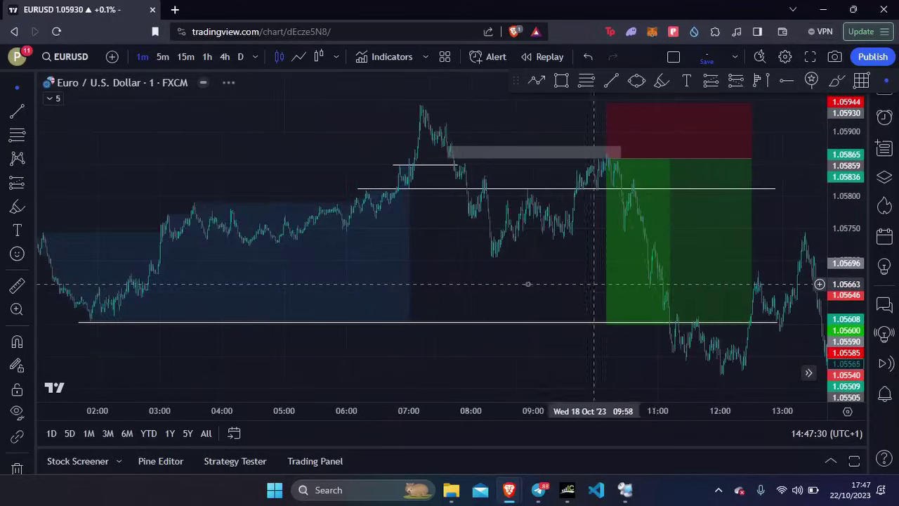
{"action": "scroll", "coordinate": [570, 290], "scroll_direction": "up", "scroll_amount": 3}
{"action": "scroll", "coordinate": [481, 281], "scroll_direction": "down", "scroll_amount": 2}
{"action": "left_click_drag", "start_coordinate": [305, 273], "coordinate": [400, 260]}
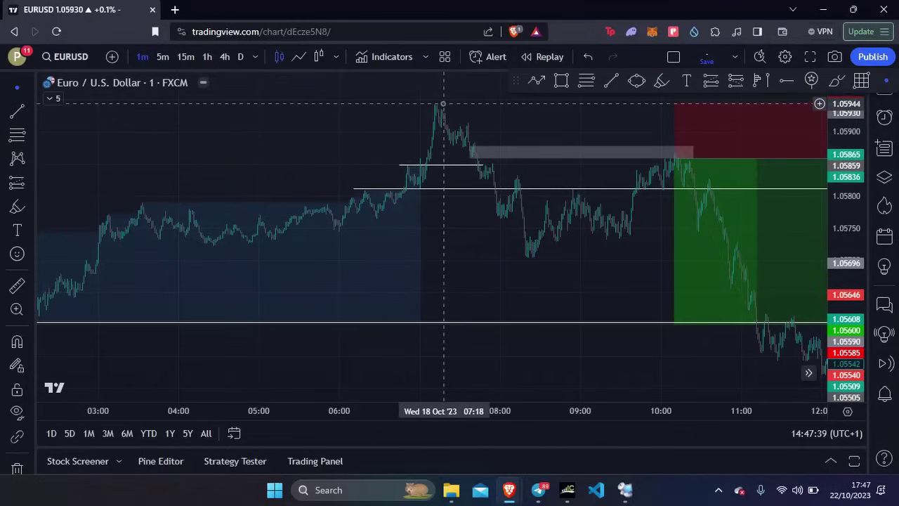
Highlight the 18 October rise to the high, the swing low beneath it and the drop through that low, and undo the highlights
{"action": "left_click", "coordinate": [8, 212]}
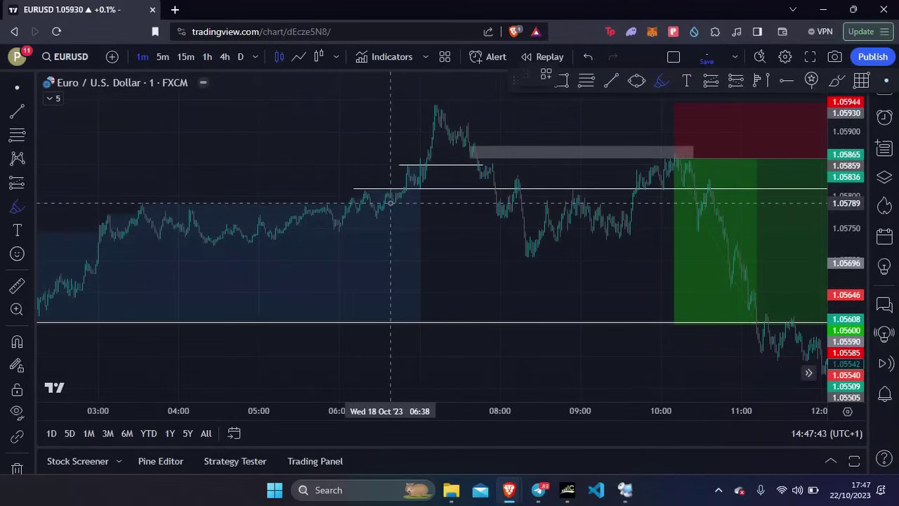
{"action": "mouse_move", "coordinate": [394, 203]}
{"action": "left_mouse_down"}
{"action": "mouse_move", "coordinate": [407, 161]}
{"action": "mouse_move", "coordinate": [422, 185]}
{"action": "mouse_move", "coordinate": [443, 108]}
{"action": "left_mouse_up"}
{"action": "left_click_drag", "start_coordinate": [413, 187], "coordinate": [515, 187]}
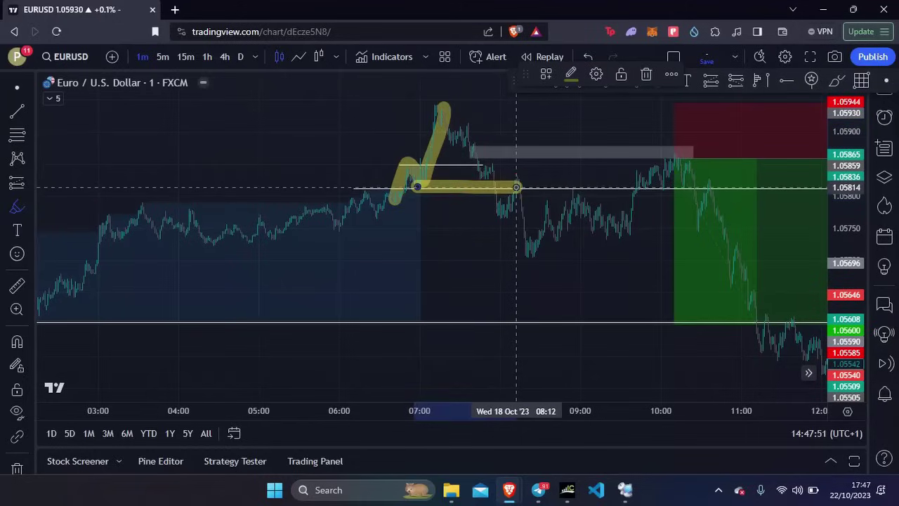
{"action": "left_click_drag", "start_coordinate": [443, 108], "coordinate": [503, 216]}
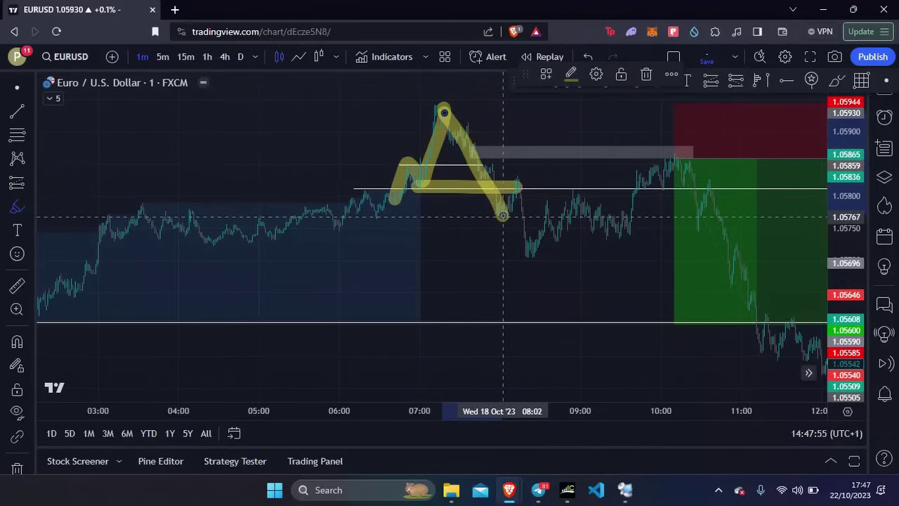
{"action": "left_click", "coordinate": [590, 56]}
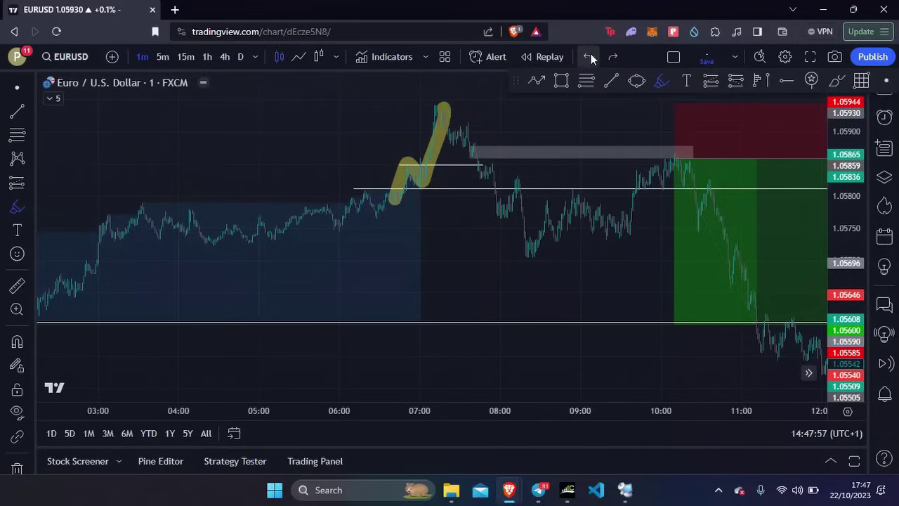
{"action": "left_click", "coordinate": [590, 55]}
Inspect the candles where the grey zone begins at about 07:40 on 18 October on the 1-minute chart
{"action": "scroll", "coordinate": [341, 210], "scroll_direction": "up", "scroll_amount": 3}
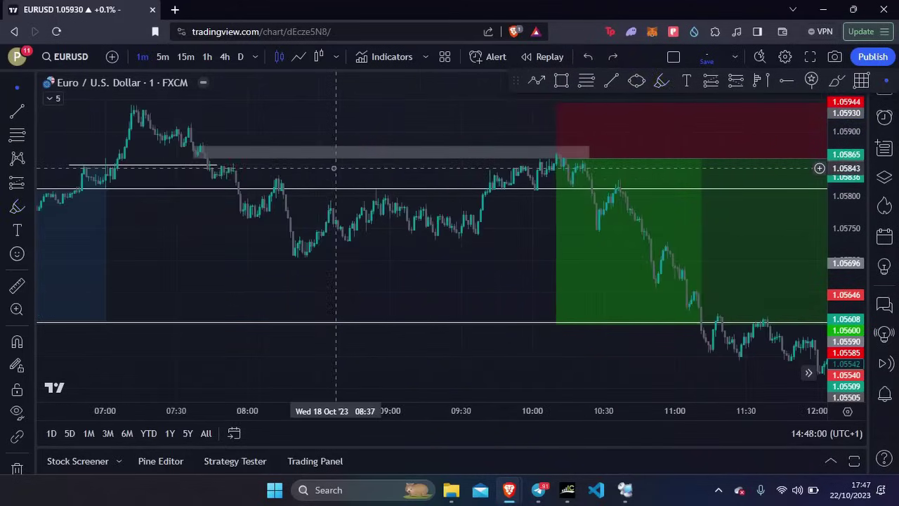
{"action": "left_click_drag", "start_coordinate": [215, 141], "coordinate": [501, 120]}
{"action": "scroll", "coordinate": [440, 125], "scroll_direction": "up", "scroll_amount": 2}
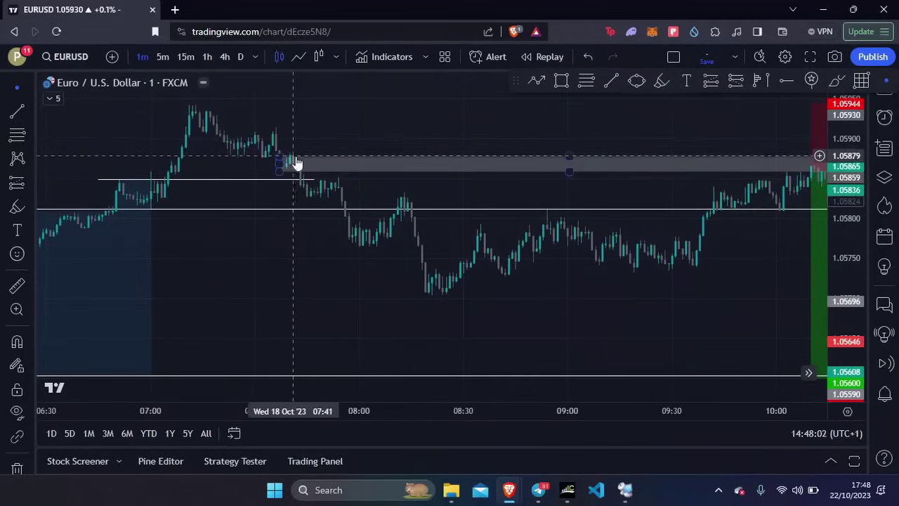
Start bar replay on the 5-minute chart from the 18 October short's entry at about 10:10
{"action": "left_click", "coordinate": [162, 56]}
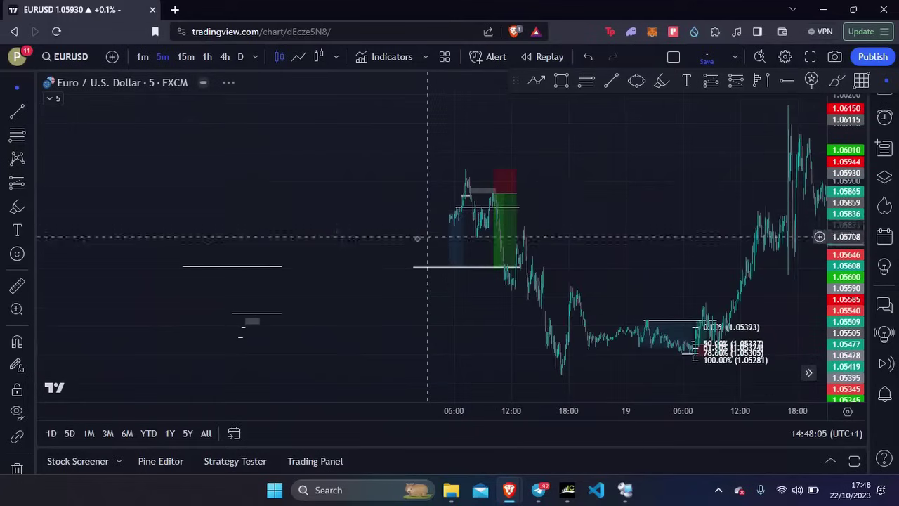
{"action": "left_click_drag", "start_coordinate": [387, 194], "coordinate": [582, 187]}
{"action": "scroll", "coordinate": [623, 197], "scroll_direction": "up", "scroll_amount": 3}
{"action": "scroll", "coordinate": [745, 181], "scroll_direction": "up", "scroll_amount": 3}
{"action": "left_click_drag", "start_coordinate": [586, 220], "coordinate": [699, 229]}
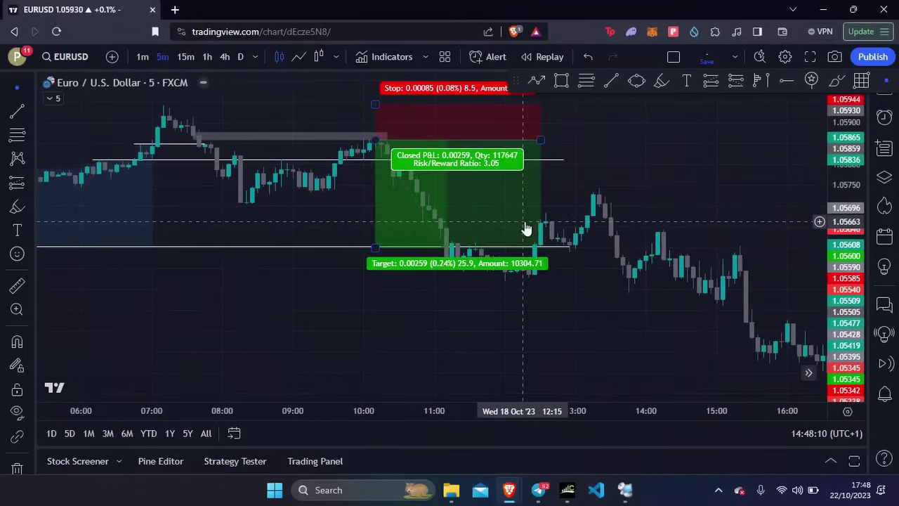
{"action": "left_click", "coordinate": [549, 56]}
{"action": "left_click", "coordinate": [380, 138]}
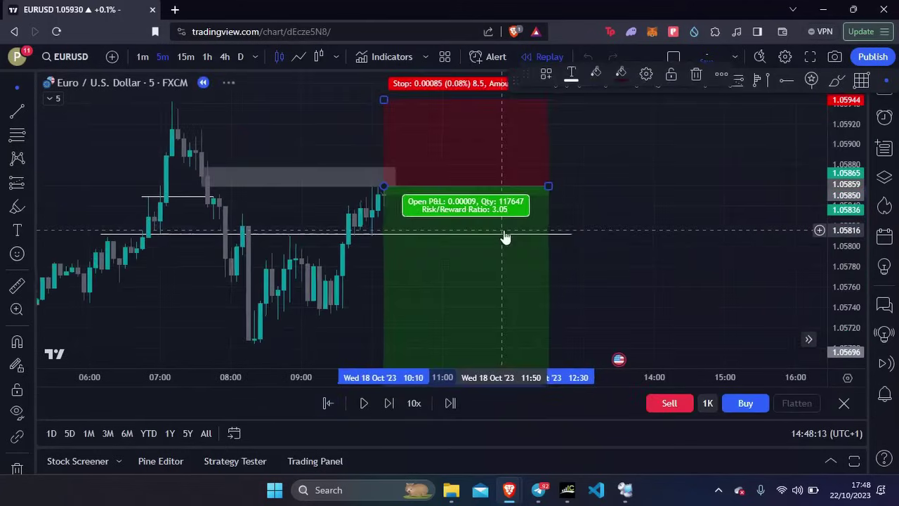
Resize the grey zone to start at 07:45 and span about 1.05878 to 1.05851, and check it on the 1-minute chart
{"action": "scroll", "coordinate": [463, 211], "scroll_direction": "up", "scroll_amount": 5}
{"action": "scroll", "coordinate": [393, 191], "scroll_direction": "down", "scroll_amount": 2}
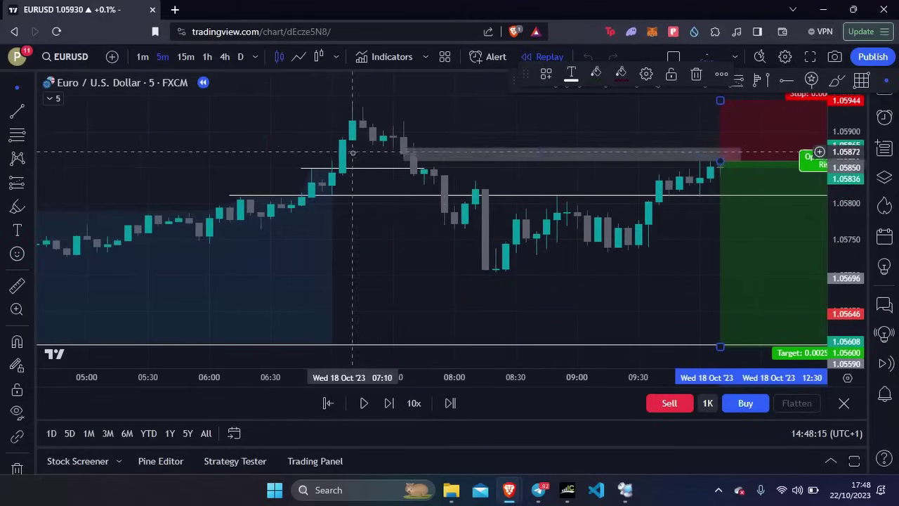
{"action": "left_click_drag", "start_coordinate": [402, 159], "coordinate": [421, 157]}
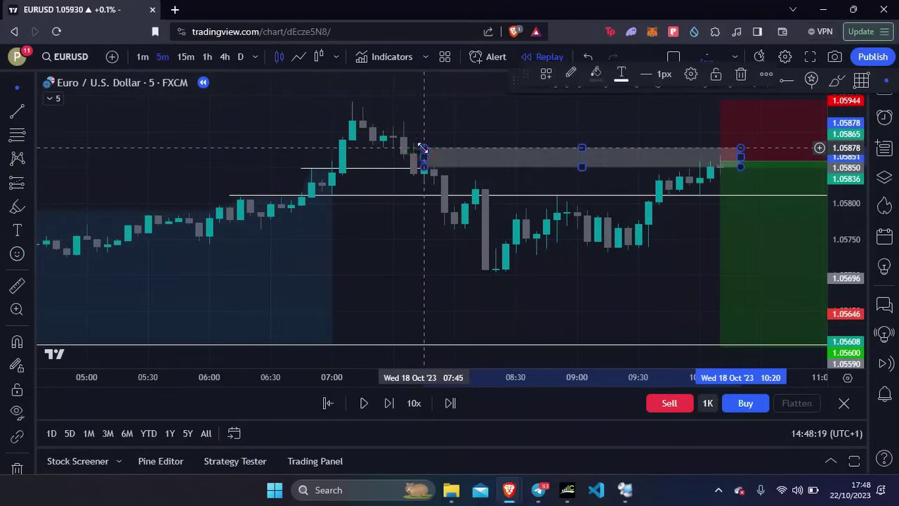
{"action": "left_click", "coordinate": [143, 57]}
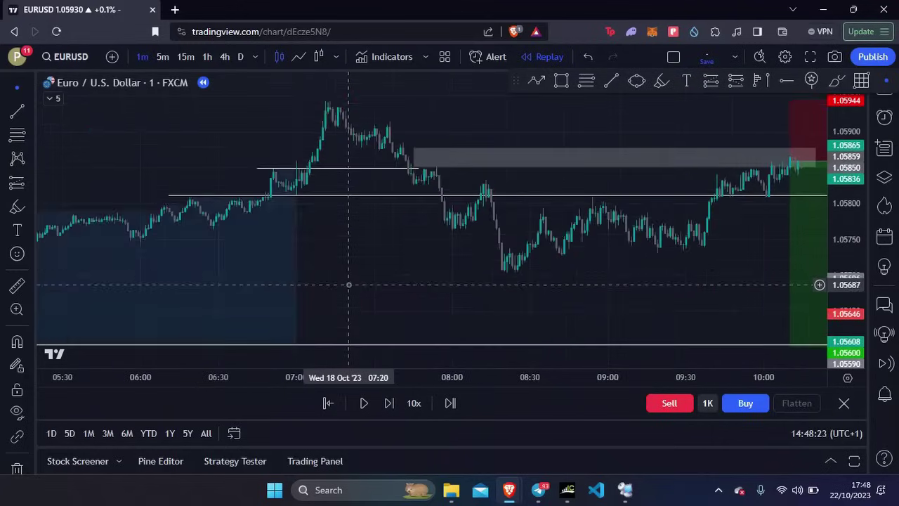
{"action": "left_click_drag", "start_coordinate": [170, 263], "coordinate": [335, 129]}
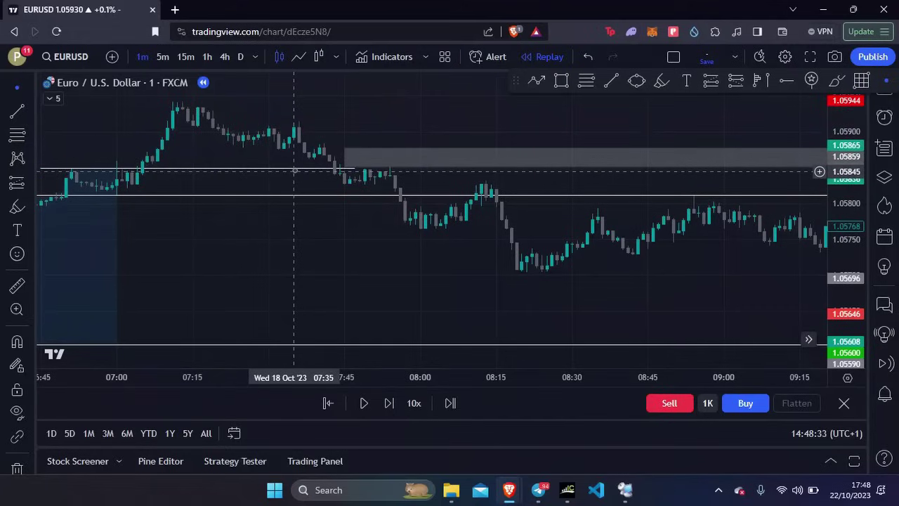
Return to the 5-minute chart, lower the grey zone's upper edge, and bring the whole 18 October short position into view
{"action": "left_click", "coordinate": [164, 58]}
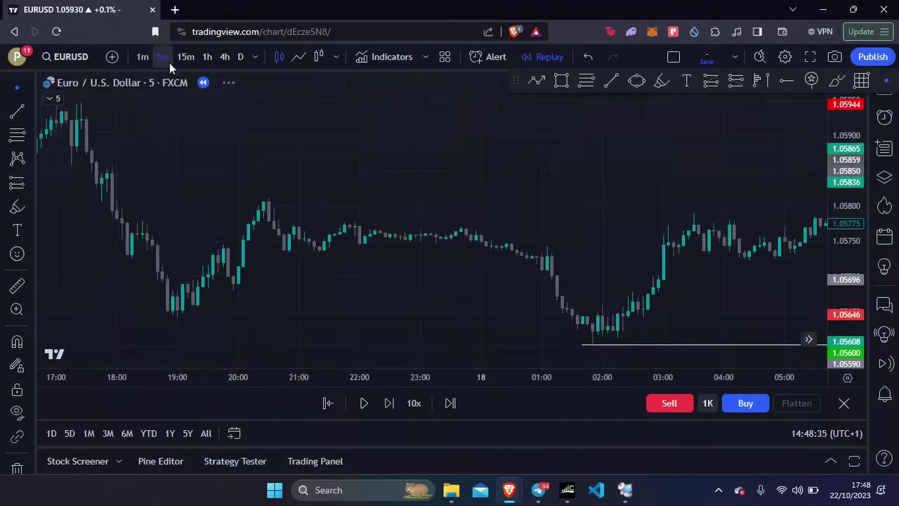
{"action": "left_click_drag", "start_coordinate": [511, 184], "coordinate": [140, 161]}
{"action": "scroll", "coordinate": [361, 176], "scroll_direction": "up", "scroll_amount": 3}
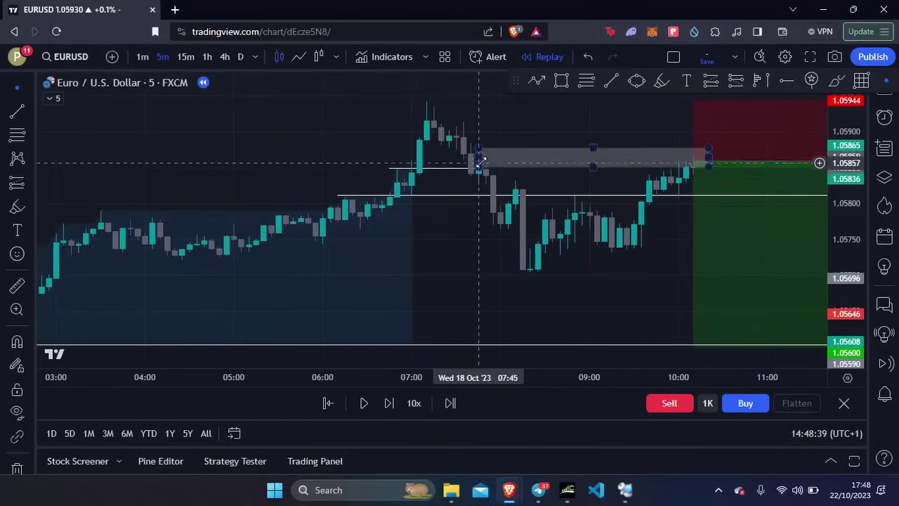
{"action": "left_click_drag", "start_coordinate": [475, 150], "coordinate": [370, 134]}
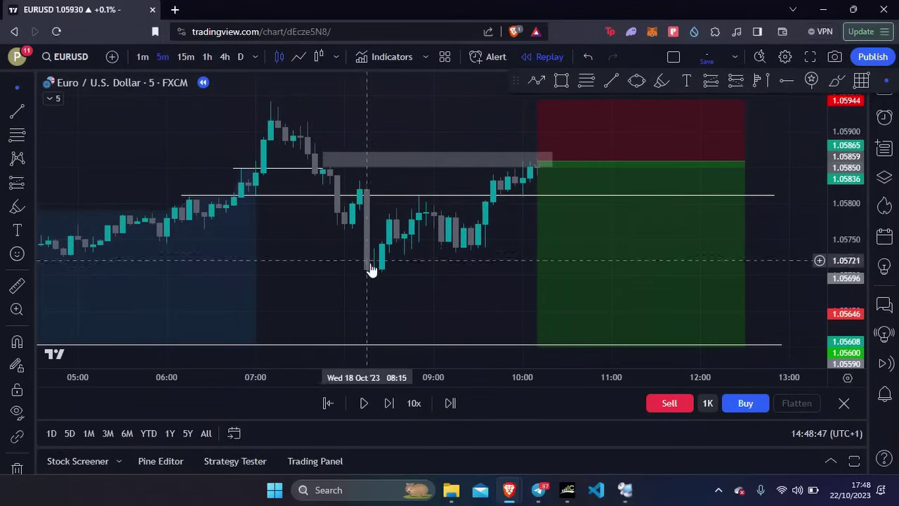
{"action": "mouse_move", "coordinate": [537, 188]}
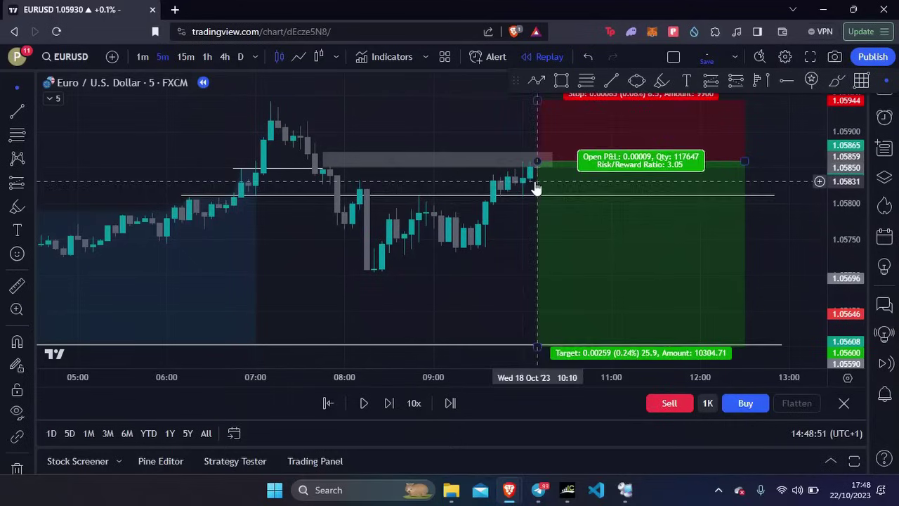
Advance the bar replay candle by candle until price passes the 18 October short's target, and select the position
{"action": "left_click", "coordinate": [390, 404]}
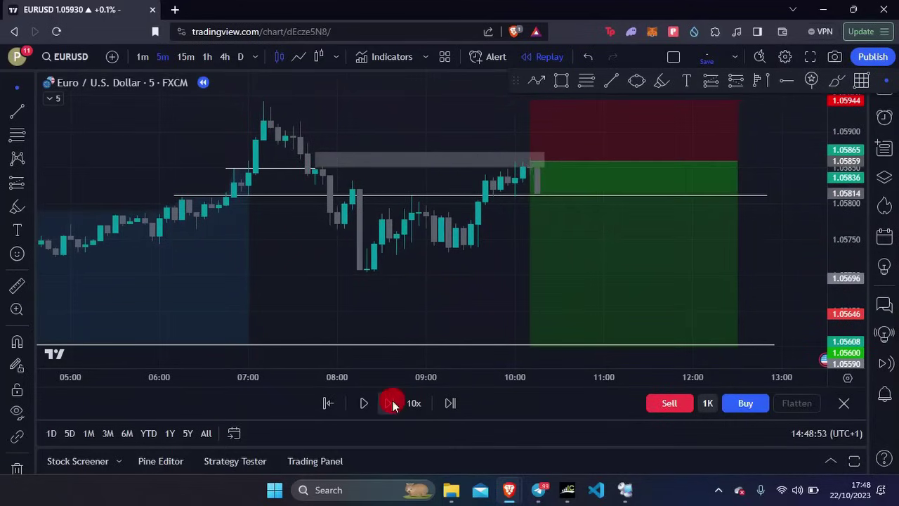
{"action": "left_click", "coordinate": [391, 404]}
{"action": "left_click", "coordinate": [391, 404]}
{"action": "left_click", "coordinate": [391, 404]}
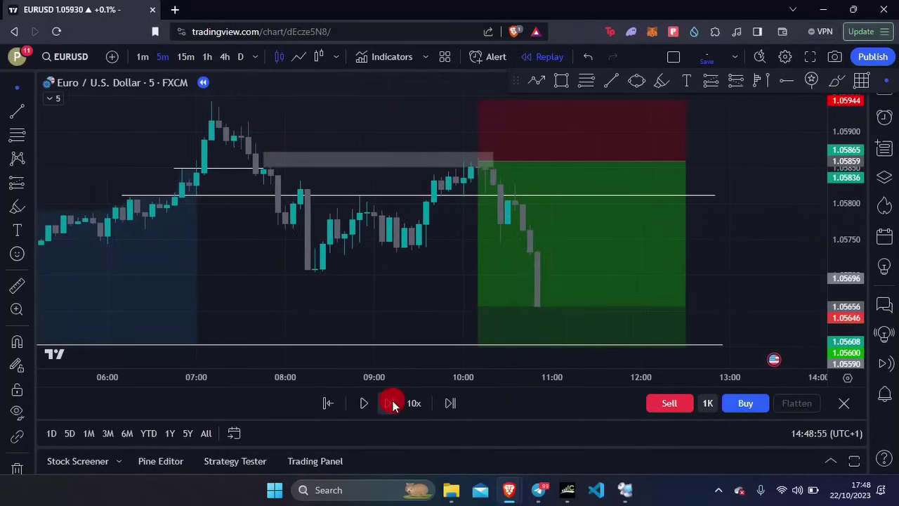
{"action": "left_click", "coordinate": [391, 404]}
{"action": "left_click", "coordinate": [392, 404]}
{"action": "left_click", "coordinate": [393, 404]}
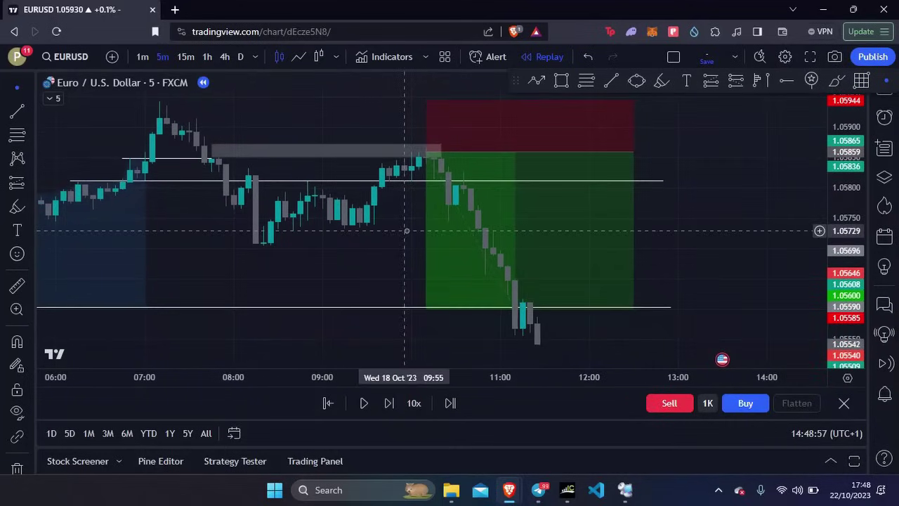
{"action": "left_click", "coordinate": [452, 250]}
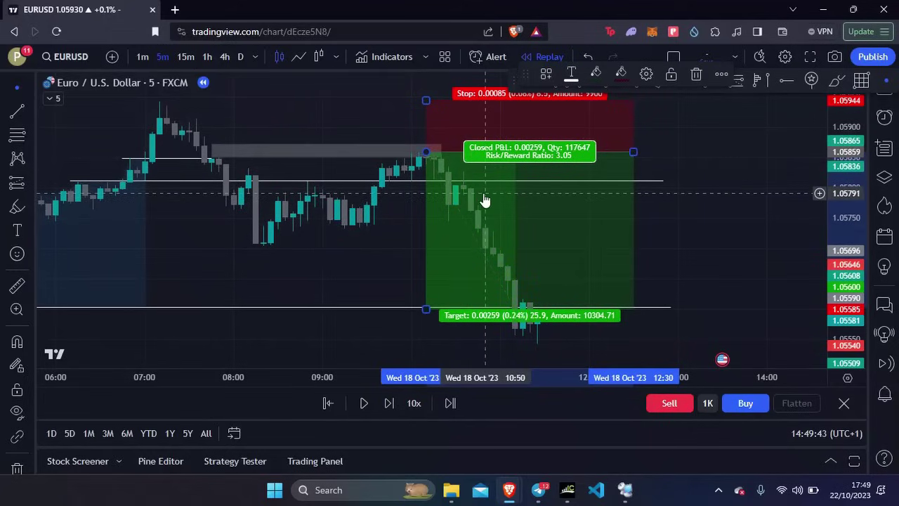
Switch to Telegram and view the chart screenshot in the CEO Trades channel's 18 October post about landing in Dubai
{"action": "left_click", "coordinate": [538, 490]}
{"action": "scroll", "coordinate": [426, 234], "scroll_direction": "down", "scroll_amount": 10}
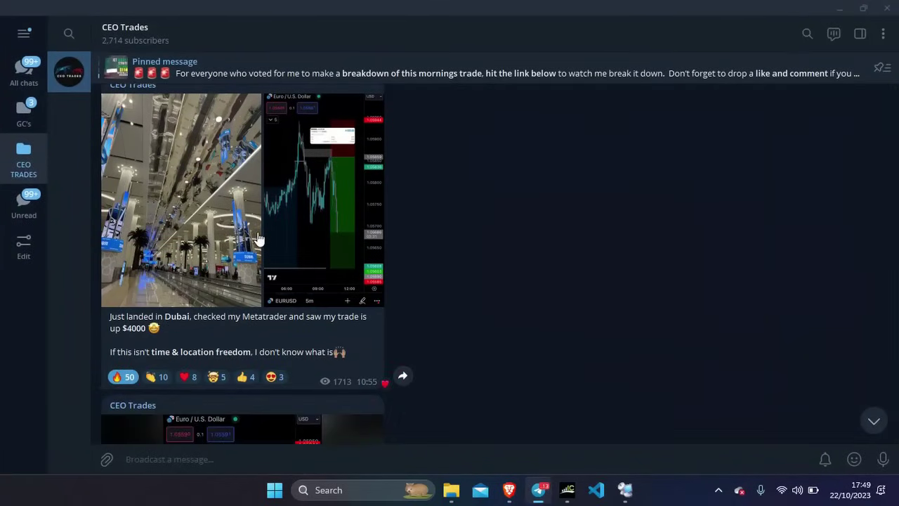
{"action": "left_click", "coordinate": [313, 220]}
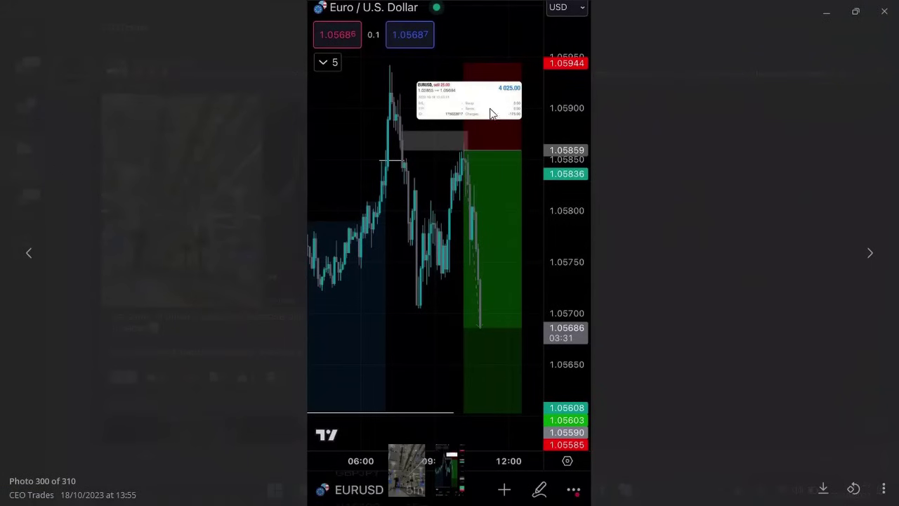
{"action": "left_click", "coordinate": [678, 259]}
View the chart screenshot in the following post about the full close at the Asian lows, and return to the TradingView chart
{"action": "scroll", "coordinate": [355, 255], "scroll_direction": "down", "scroll_amount": 6}
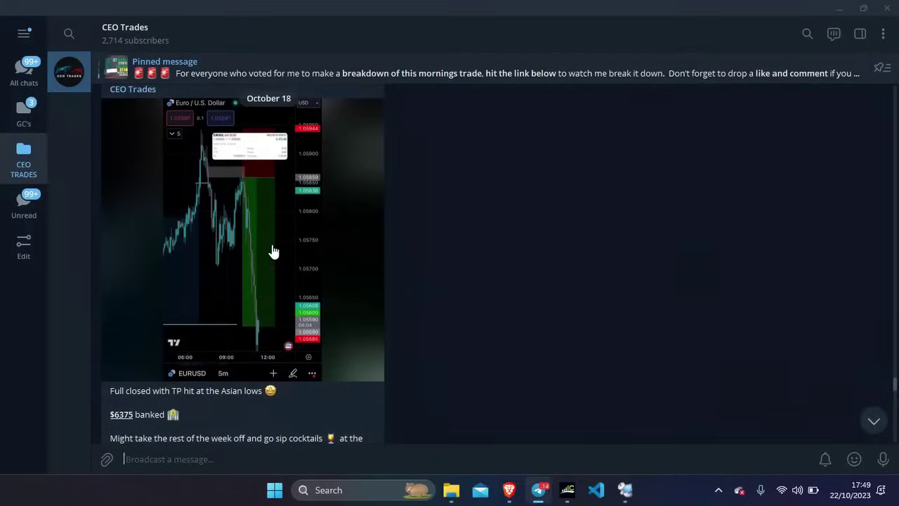
{"action": "left_click", "coordinate": [269, 245]}
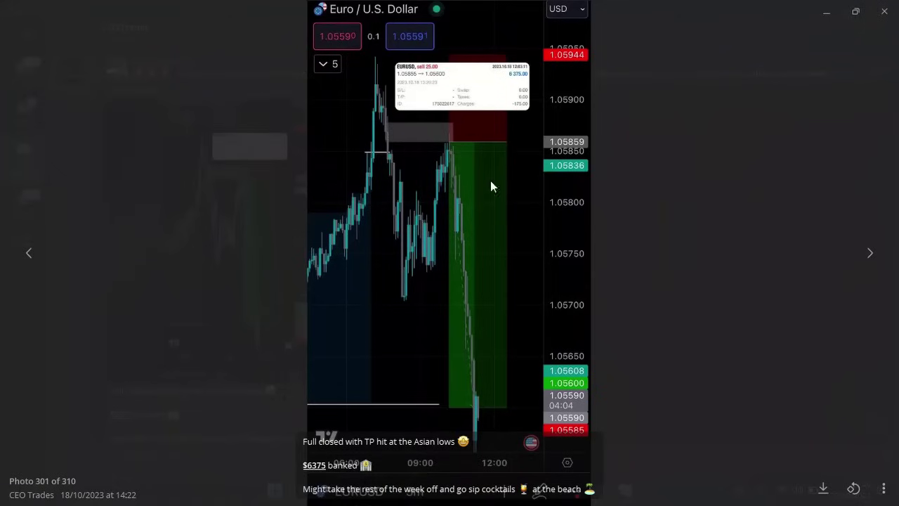
{"action": "left_click", "coordinate": [715, 309]}
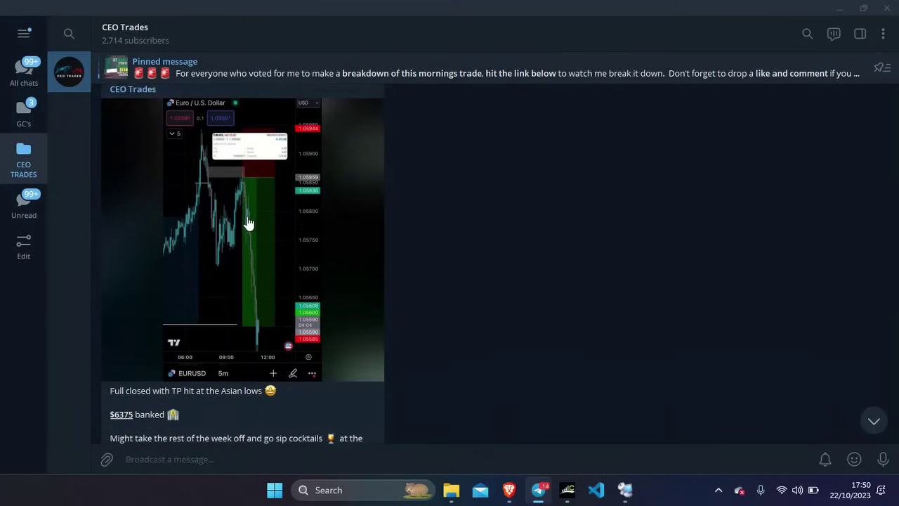
{"action": "left_click", "coordinate": [836, 10]}
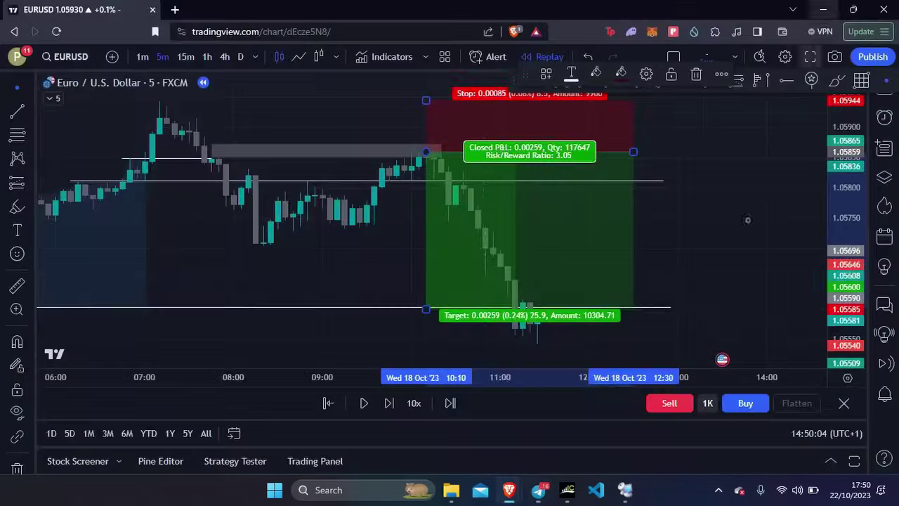
Switch to the 4-hour chart and advance the bar replay to the candles of 20 October
{"action": "scroll", "coordinate": [461, 232], "scroll_direction": "down", "scroll_amount": 2}
{"action": "left_click_drag", "start_coordinate": [466, 251], "coordinate": [338, 251]}
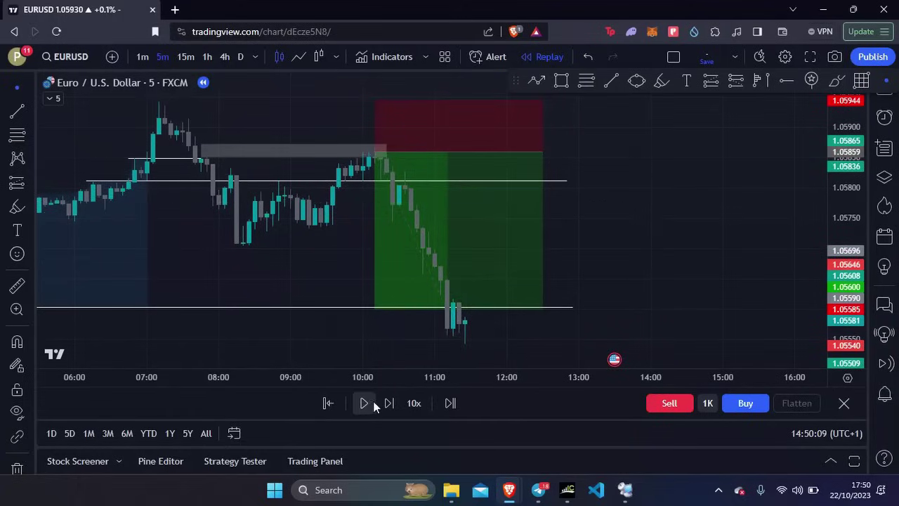
{"action": "left_click", "coordinate": [226, 57]}
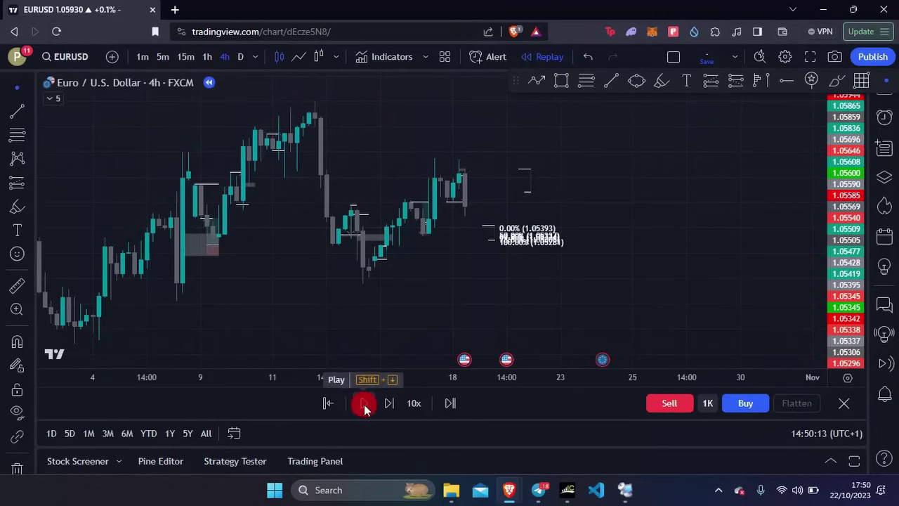
{"action": "left_click", "coordinate": [364, 404]}
{"action": "left_click", "coordinate": [364, 404]}
{"action": "left_click", "coordinate": [363, 404]}
{"action": "left_click", "coordinate": [364, 405]}
{"action": "left_click", "coordinate": [363, 404]}
{"action": "left_click", "coordinate": [364, 405]}
{"action": "left_click", "coordinate": [389, 403]}
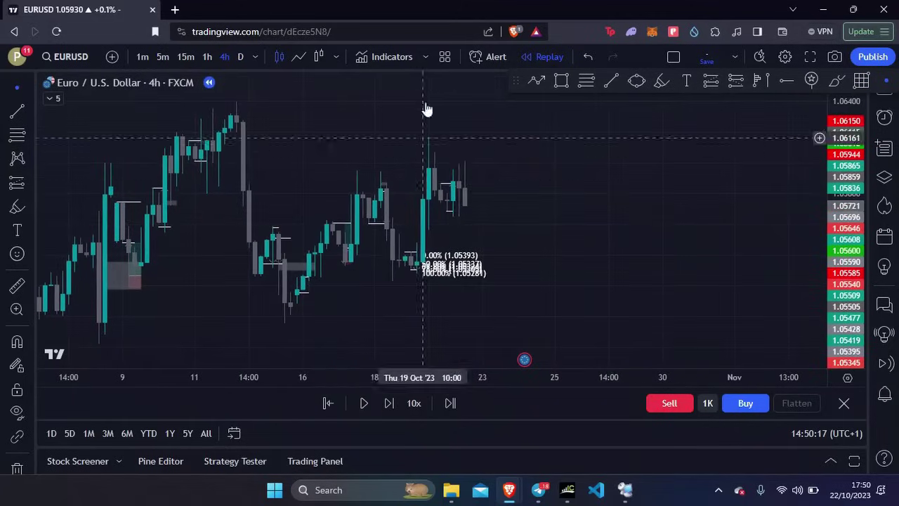
Bring the 19 October long into view on the 5-minute chart and restart the bar replay from about 08:10 that day
{"action": "left_click", "coordinate": [162, 56]}
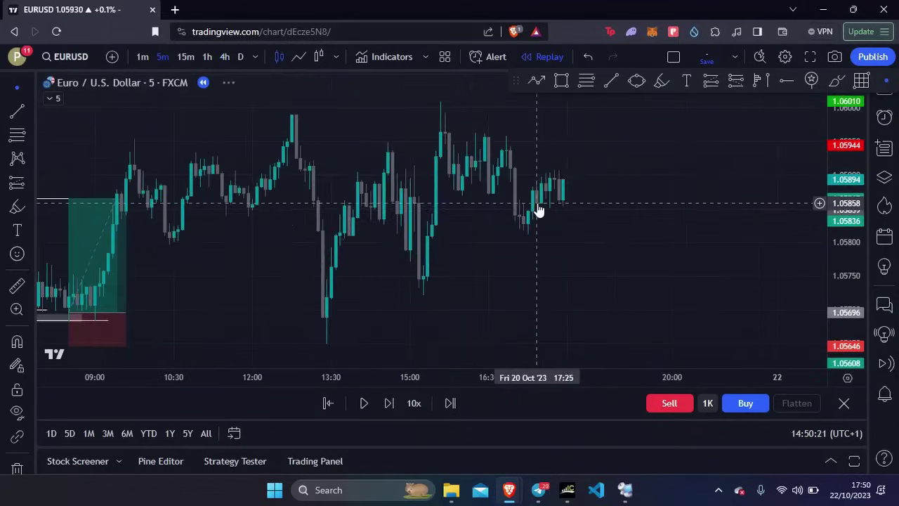
{"action": "left_click_drag", "start_coordinate": [260, 243], "coordinate": [592, 258]}
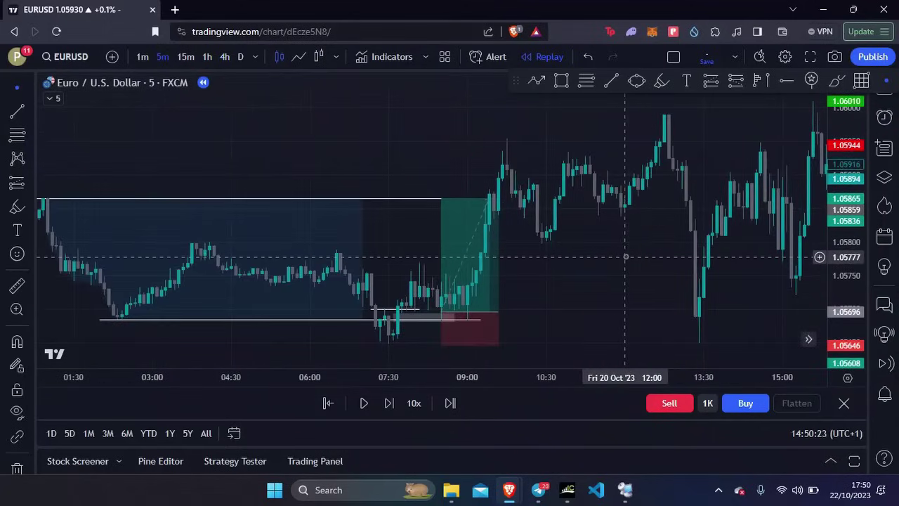
{"action": "left_click_drag", "start_coordinate": [293, 143], "coordinate": [602, 141]}
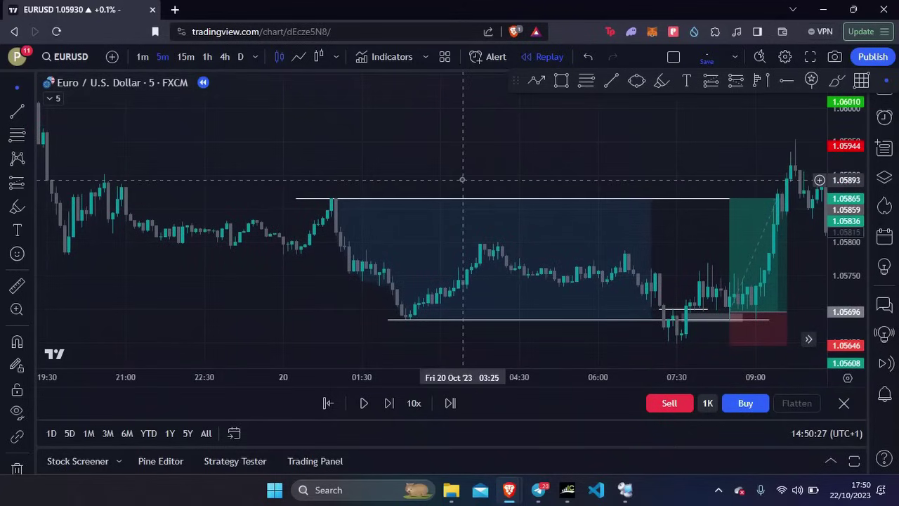
{"action": "scroll", "coordinate": [457, 180], "scroll_direction": "down", "scroll_amount": 5}
{"action": "left_click_drag", "start_coordinate": [210, 194], "coordinate": [586, 213]}
{"action": "scroll", "coordinate": [586, 213], "scroll_direction": "up", "scroll_amount": 5}
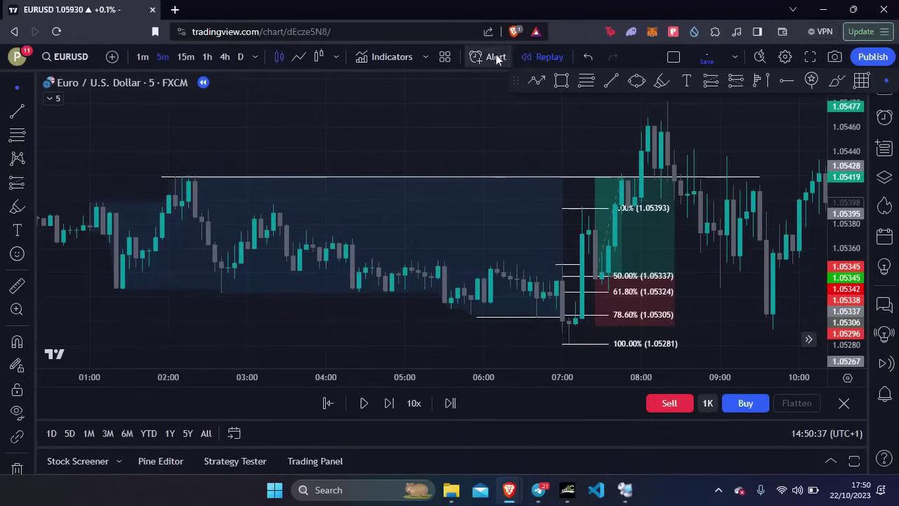
{"action": "left_click", "coordinate": [328, 403]}
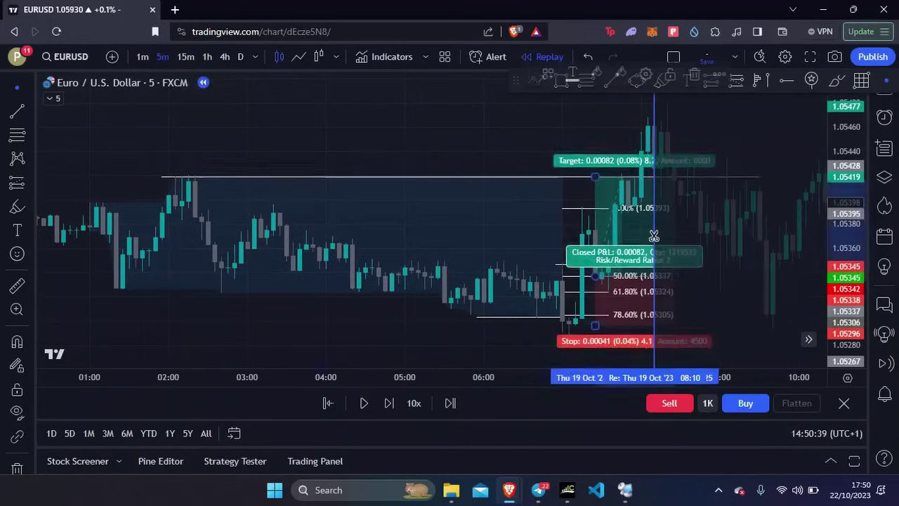
On the 15-minute chart, highlight the 18 October swing high and low near 18:00 and circle the consolidation running to the 19 October long
{"action": "left_click", "coordinate": [150, 57]}
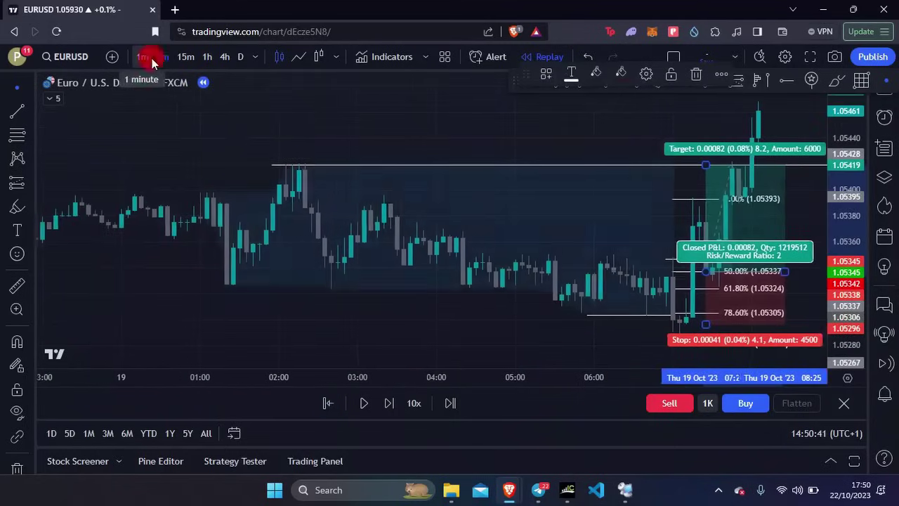
{"action": "left_click", "coordinate": [185, 56]}
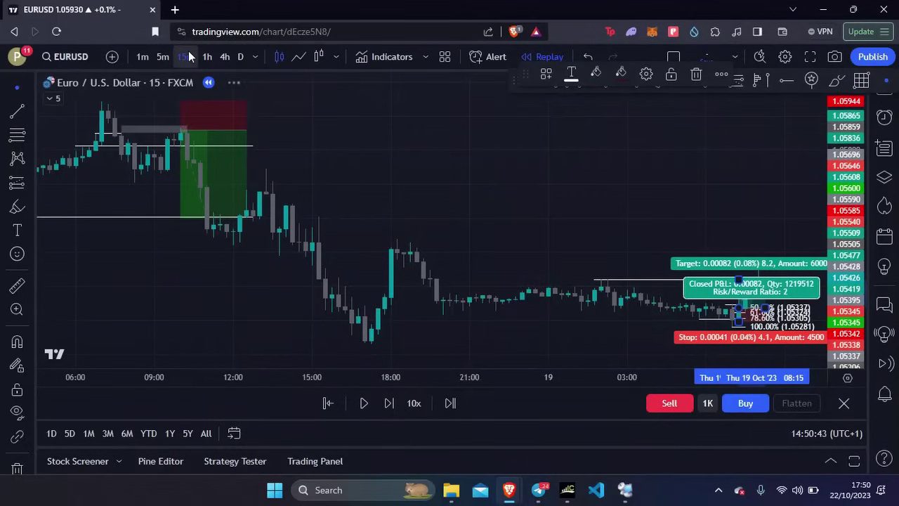
{"action": "left_click", "coordinate": [573, 158]}
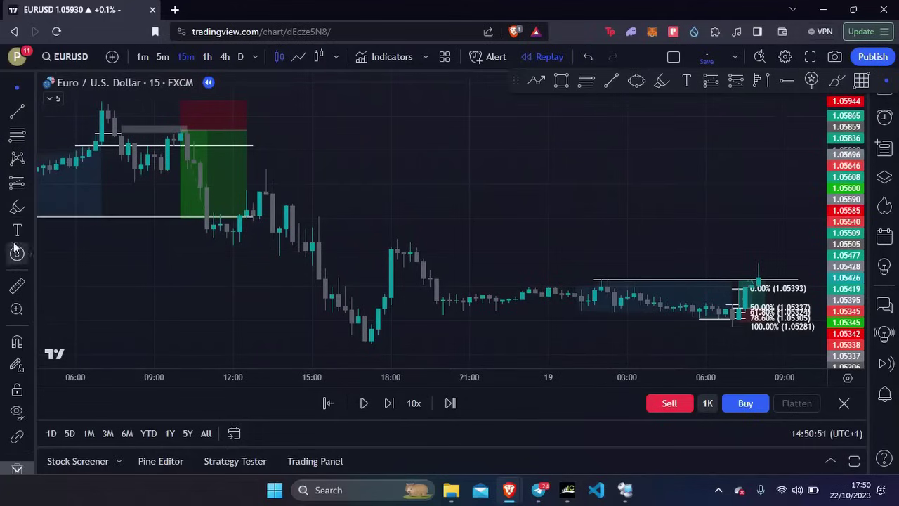
{"action": "left_click_drag", "start_coordinate": [369, 236], "coordinate": [475, 251]}
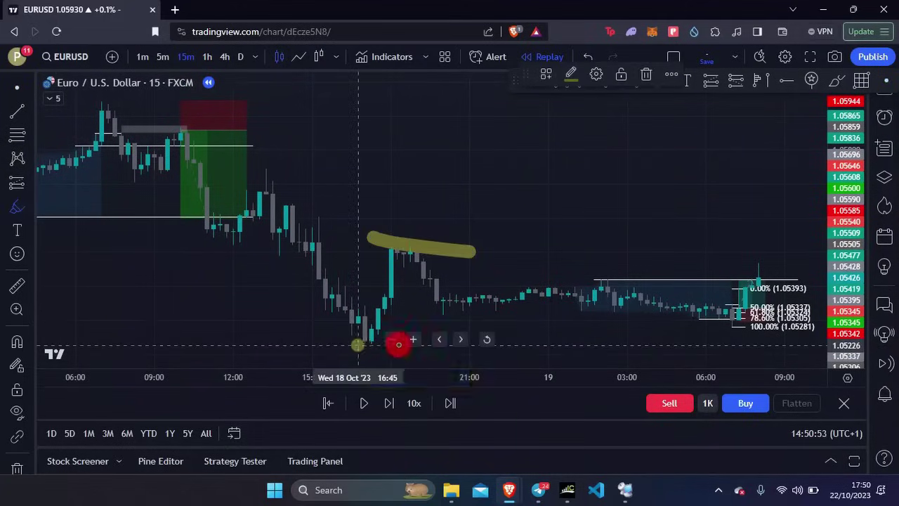
{"action": "left_click_drag", "start_coordinate": [358, 343], "coordinate": [446, 340]}
{"action": "mouse_move", "coordinate": [778, 268]}
{"action": "left_mouse_down"}
{"action": "mouse_move", "coordinate": [561, 272]}
{"action": "mouse_move", "coordinate": [572, 337]}
{"action": "mouse_move", "coordinate": [800, 289]}
{"action": "mouse_move", "coordinate": [776, 269]}
{"action": "left_mouse_up"}
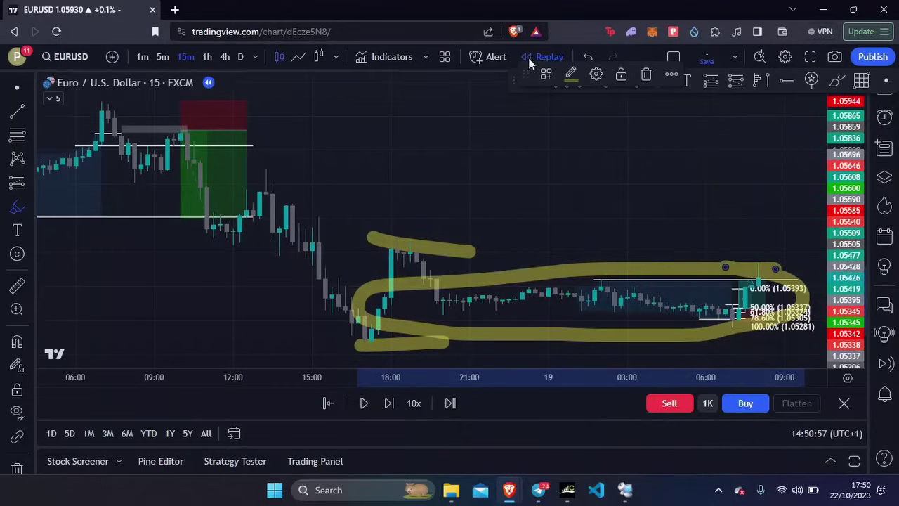
Undo the highlighter strokes around the 18–19 October consolidation
{"action": "left_click", "coordinate": [588, 52]}
{"action": "left_click", "coordinate": [588, 52]}
{"action": "left_click", "coordinate": [588, 52]}
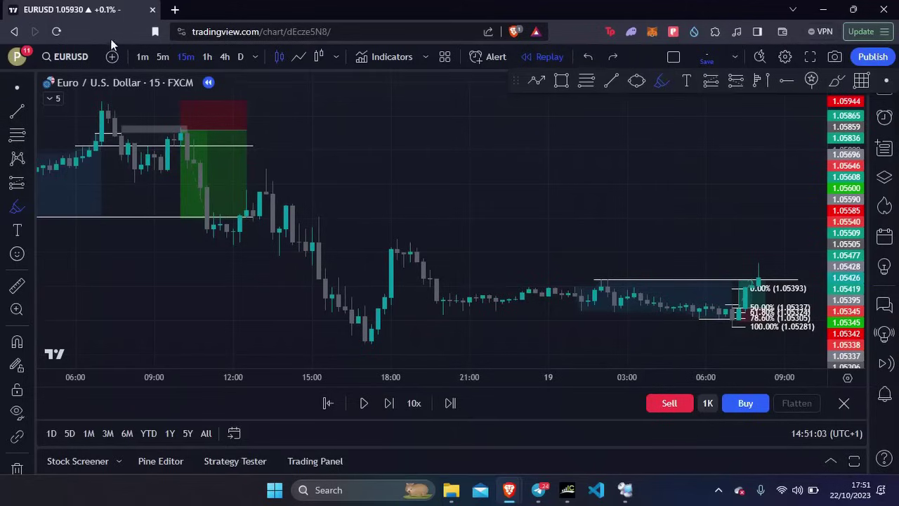
Switch to the 1-minute chart and frame the Asian session range together with the 07:00 reversal on 19 October
{"action": "left_click", "coordinate": [143, 56]}
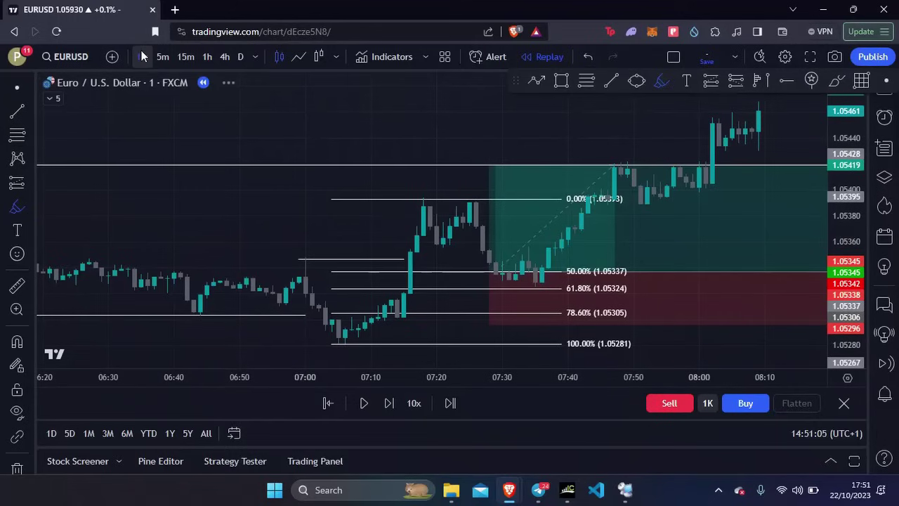
{"action": "scroll", "coordinate": [424, 149], "scroll_direction": "down", "scroll_amount": 5}
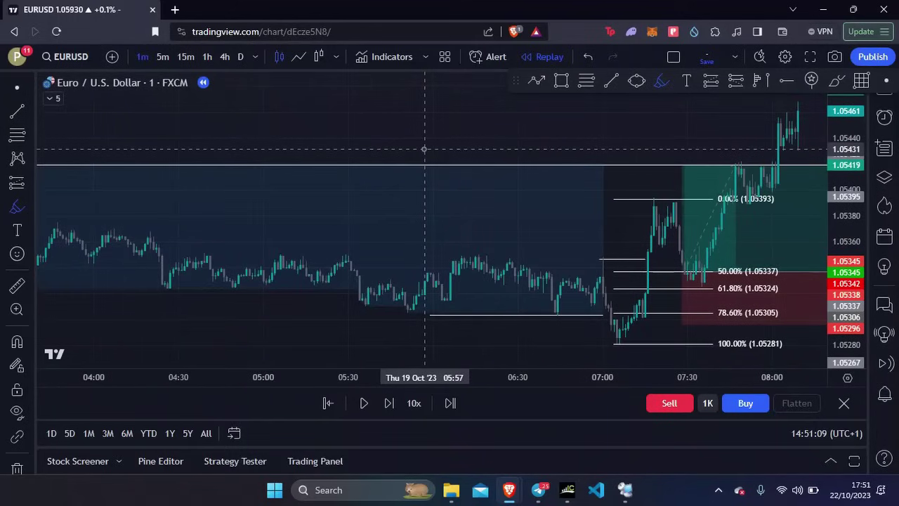
{"action": "scroll", "coordinate": [305, 144], "scroll_direction": "down", "scroll_amount": 3}
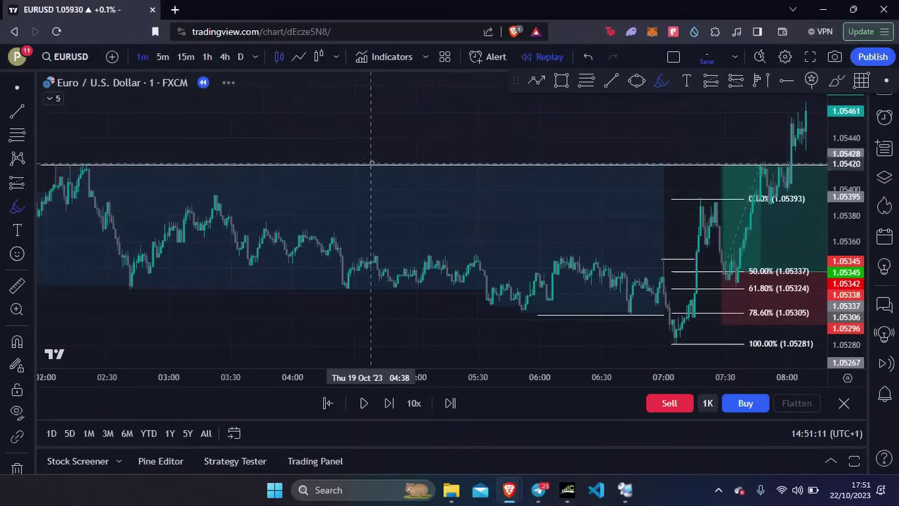
{"action": "scroll", "coordinate": [547, 316], "scroll_direction": "up", "scroll_amount": 4}
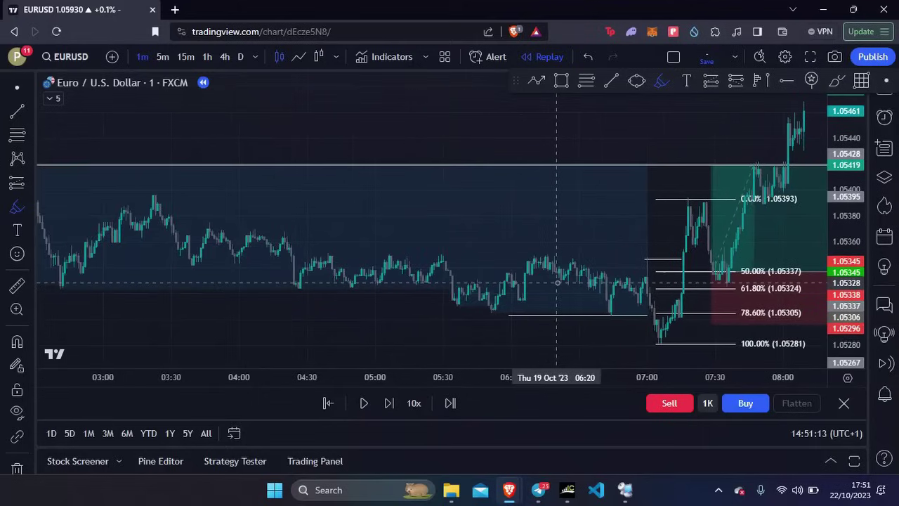
{"action": "scroll", "coordinate": [497, 309], "scroll_direction": "up", "scroll_amount": 2}
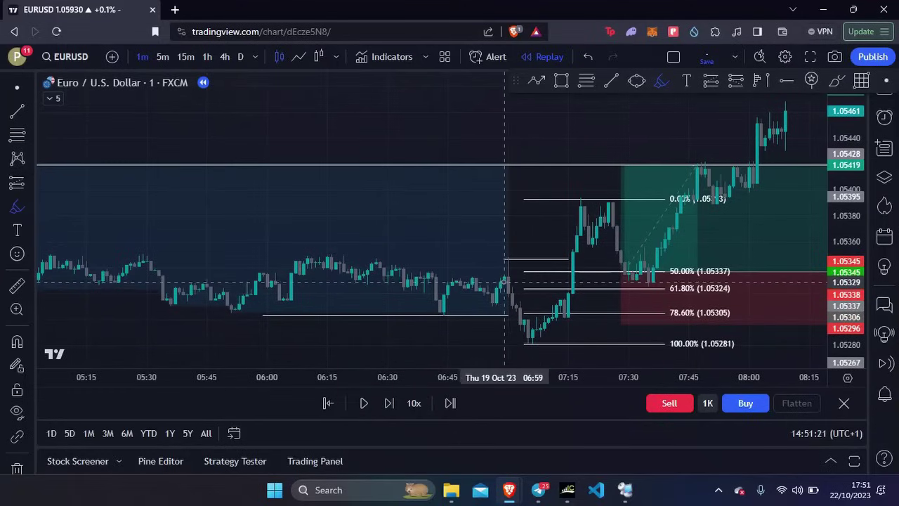
Highlight the drop and reversal from about 07:00 to 07:21 on 19 October, and undo the stroke
{"action": "mouse_move", "coordinate": [502, 276]}
{"action": "left_mouse_down"}
{"action": "mouse_move", "coordinate": [525, 338]}
{"action": "mouse_move", "coordinate": [592, 185]}
{"action": "left_mouse_up"}
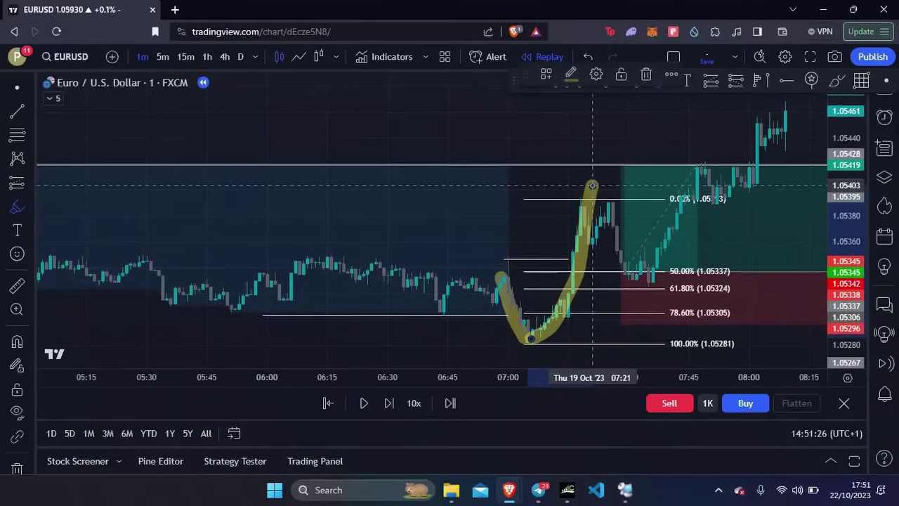
{"action": "left_click", "coordinate": [588, 55]}
{"action": "left_click", "coordinate": [590, 55]}
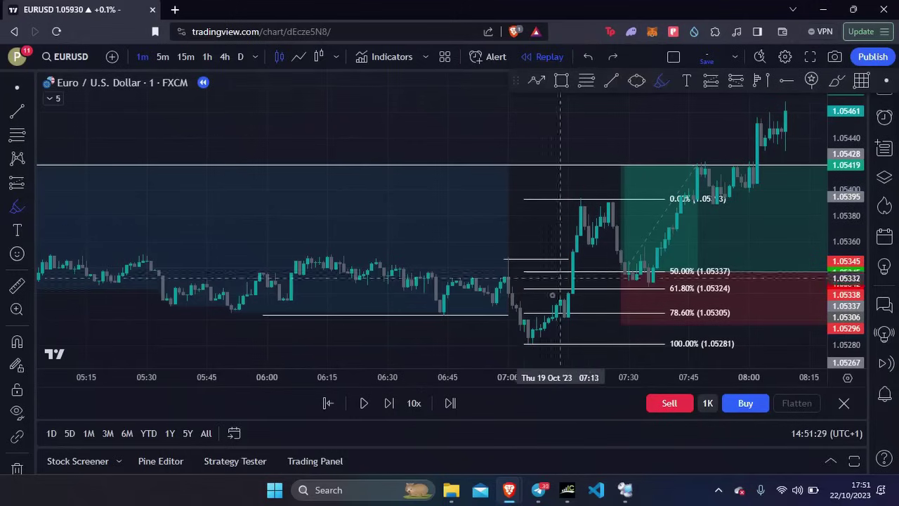
Highlight the 19 October swings from about 06:40 to 07:20, the broken high near 07:00 and the continuation above the reversal's peak
{"action": "left_click", "coordinate": [424, 272]}
{"action": "mouse_move", "coordinate": [423, 272]}
{"action": "left_mouse_down"}
{"action": "mouse_move", "coordinate": [444, 309]}
{"action": "mouse_move", "coordinate": [513, 285]}
{"action": "mouse_move", "coordinate": [536, 345]}
{"action": "left_mouse_up"}
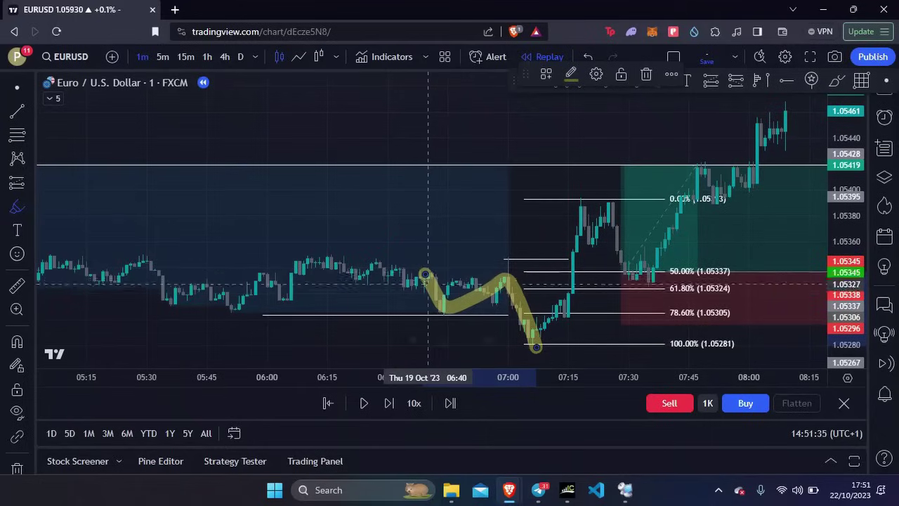
{"action": "mouse_move", "coordinate": [427, 272]}
{"action": "left_mouse_down"}
{"action": "mouse_move", "coordinate": [445, 307]}
{"action": "mouse_move", "coordinate": [507, 270]}
{"action": "mouse_move", "coordinate": [538, 352]}
{"action": "mouse_move", "coordinate": [586, 199]}
{"action": "left_mouse_up"}
{"action": "left_click_drag", "start_coordinate": [490, 266], "coordinate": [569, 263]}
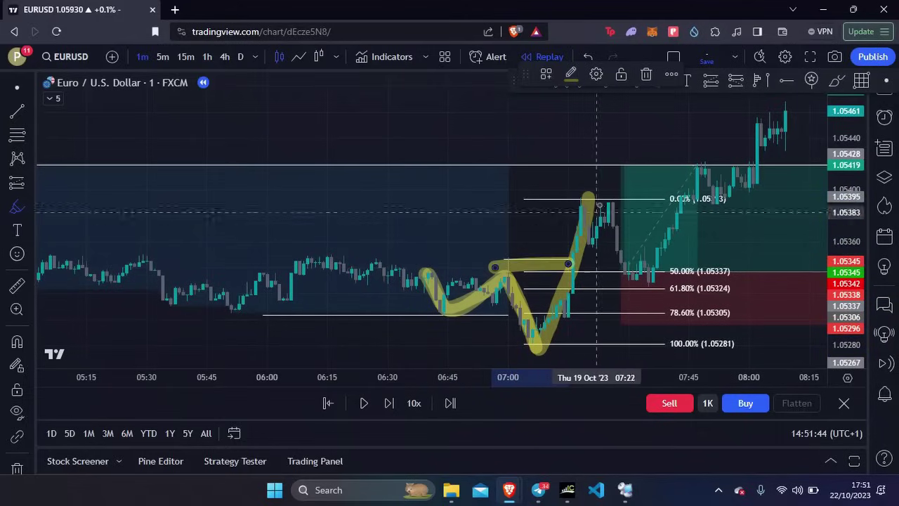
{"action": "mouse_move", "coordinate": [582, 197]}
{"action": "left_mouse_down"}
{"action": "mouse_move", "coordinate": [628, 277]}
{"action": "mouse_move", "coordinate": [696, 138]}
{"action": "left_mouse_up"}
Undo the structure highlights, and lower the horizontal line at the Asian session high to about 1.05402
{"action": "left_click", "coordinate": [586, 57]}
{"action": "left_click", "coordinate": [585, 57]}
{"action": "left_click", "coordinate": [584, 58]}
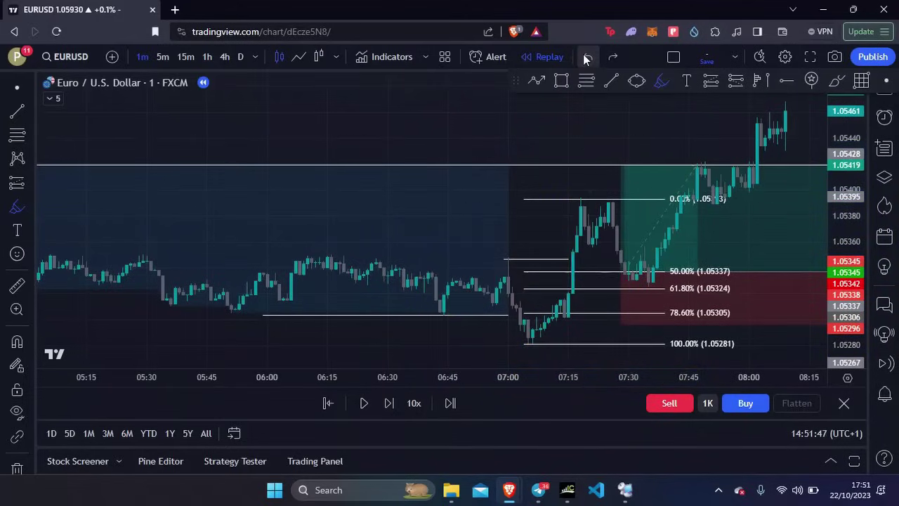
{"action": "left_click_drag", "start_coordinate": [542, 166], "coordinate": [445, 188]}
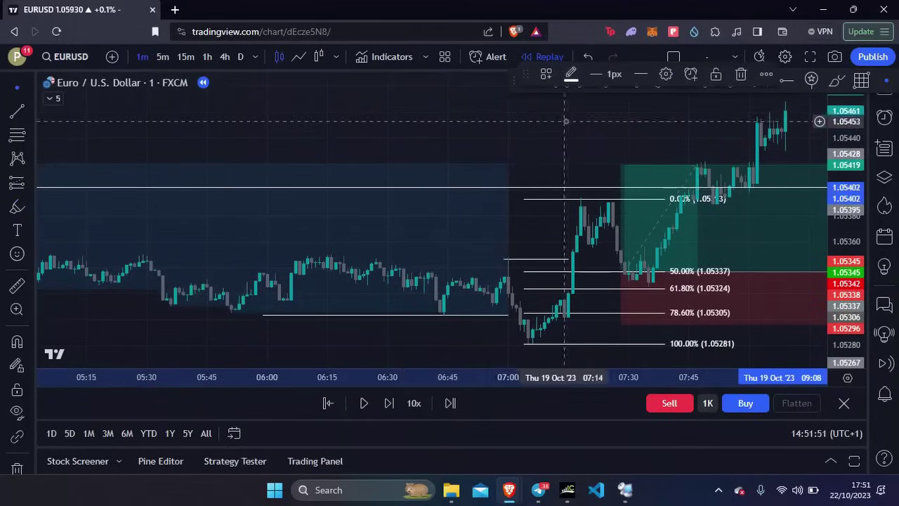
Undo the lowering of the horizontal line at the 19 October Asian session high
{"action": "left_click", "coordinate": [588, 58]}
{"action": "left_click", "coordinate": [588, 58]}
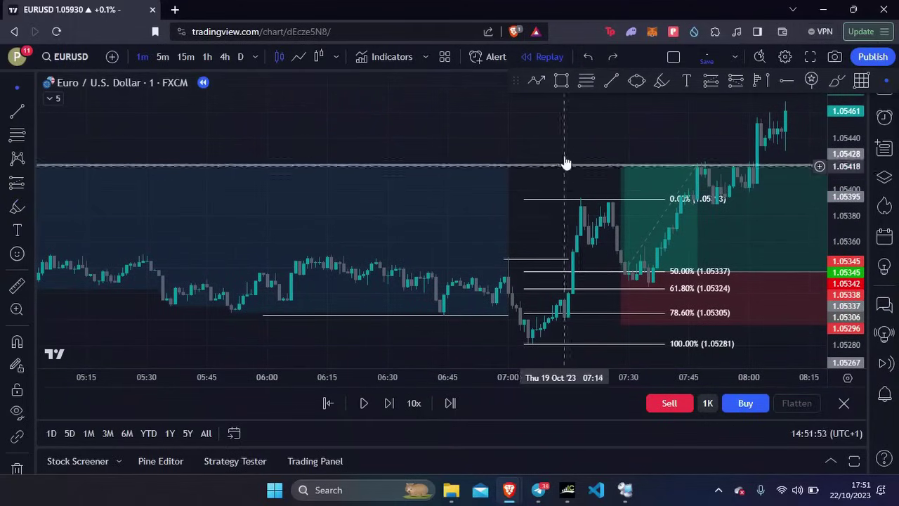
{"action": "left_click_drag", "start_coordinate": [567, 175], "coordinate": [355, 134]}
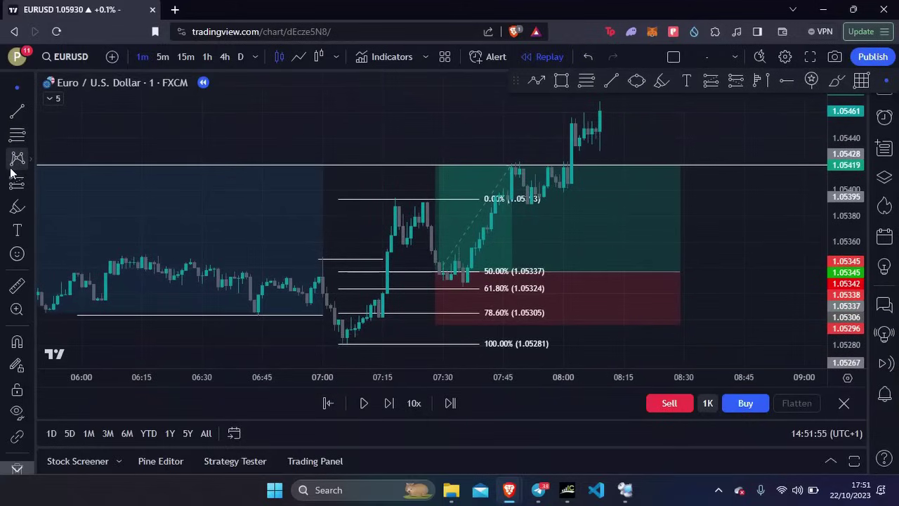
Draw a rectangle from 07:14 to about 07:37 on 19 October, between 1.05351 and about 1.05322, and select the long position
{"action": "left_click", "coordinate": [28, 202]}
{"action": "left_click", "coordinate": [89, 281]}
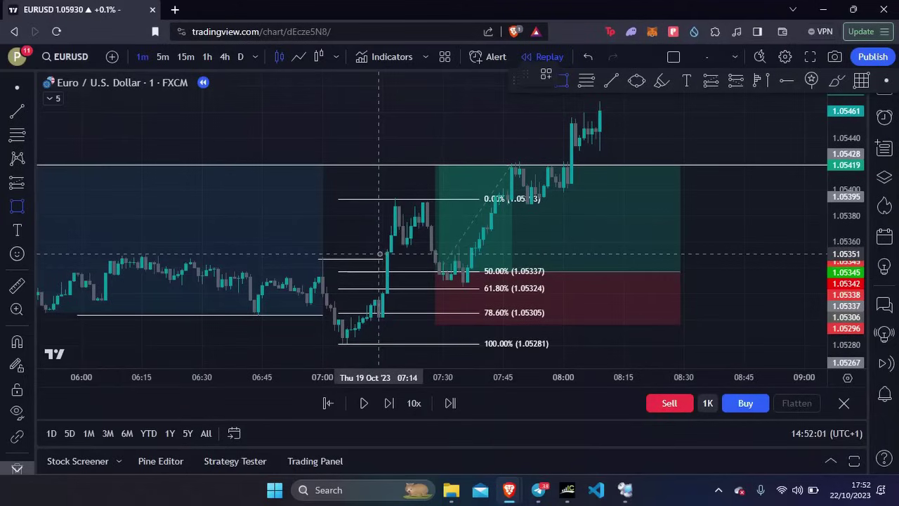
{"action": "left_click", "coordinate": [380, 253]}
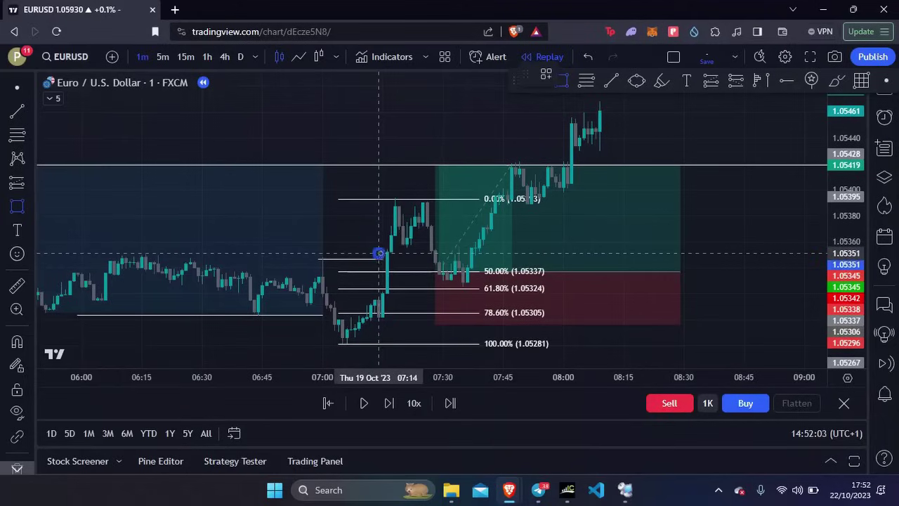
{"action": "left_click", "coordinate": [414, 291]}
{"action": "left_click_drag", "start_coordinate": [415, 271], "coordinate": [469, 272]}
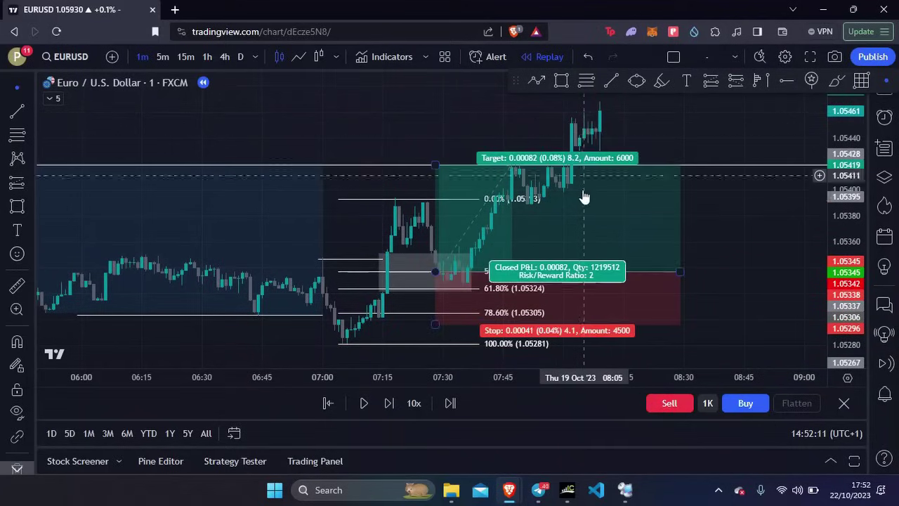
{"action": "left_click", "coordinate": [581, 240]}
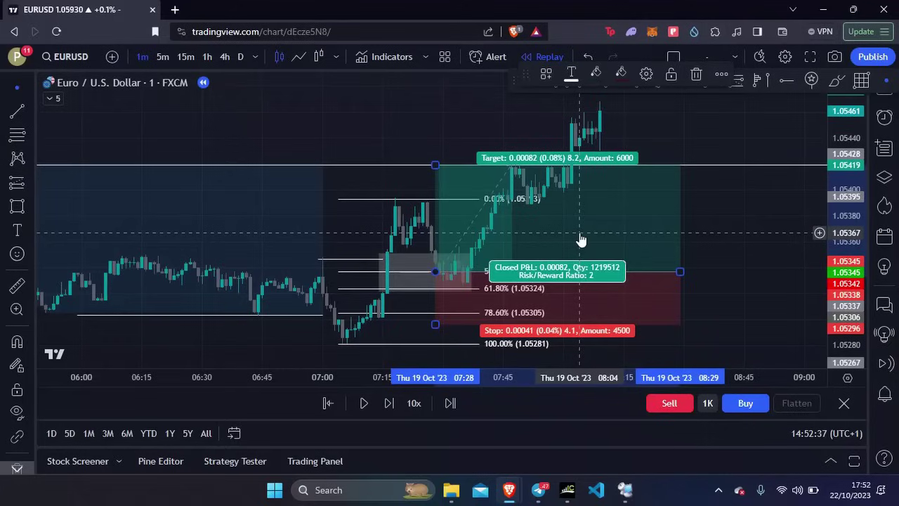
Switch to Telegram and view the breakfast photo and trade screenshot from the 19 October post in the CEO Trades channel
{"action": "left_click", "coordinate": [537, 489]}
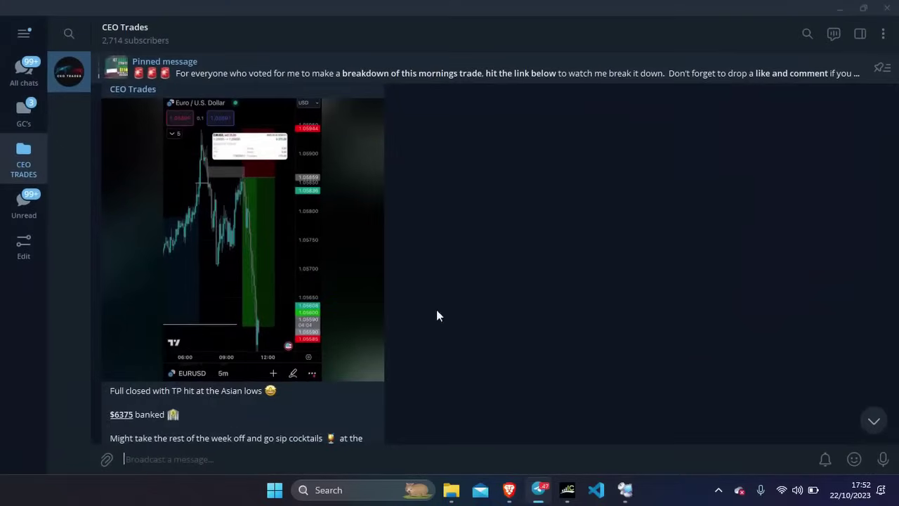
{"action": "scroll", "coordinate": [431, 236], "scroll_direction": "down", "scroll_amount": 4}
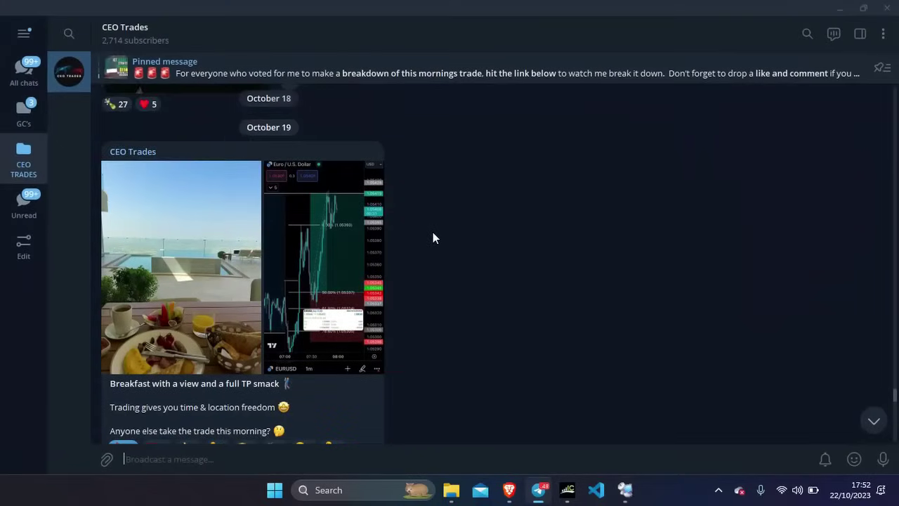
{"action": "left_click", "coordinate": [226, 227]}
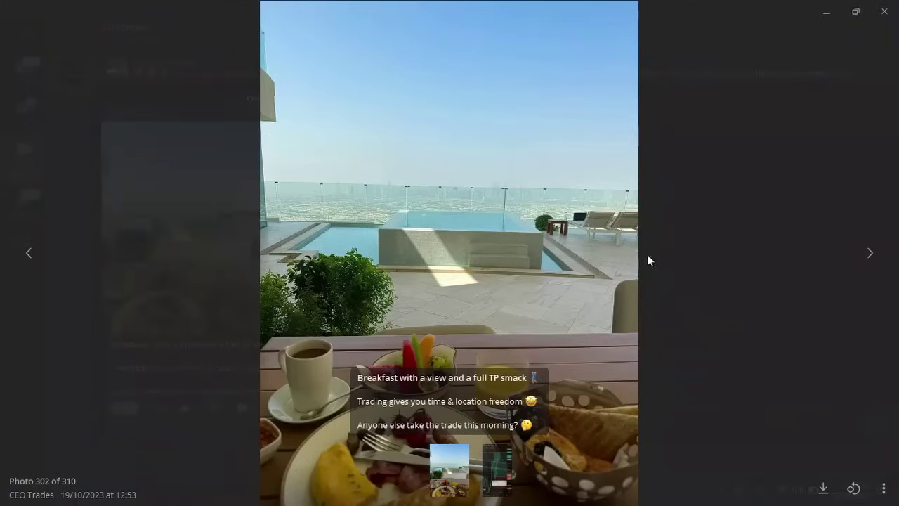
{"action": "left_click", "coordinate": [748, 326]}
{"action": "left_click", "coordinate": [345, 265]}
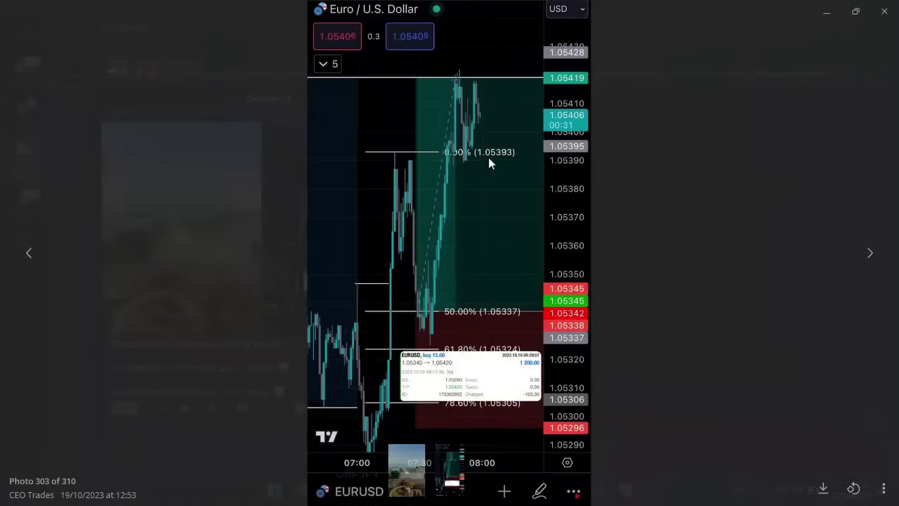
{"action": "left_click", "coordinate": [686, 227]}
Reopen the 19 October breakfast photo, close it, and return to the TradingView chart
{"action": "scroll", "coordinate": [249, 297], "scroll_direction": "down", "scroll_amount": 2}
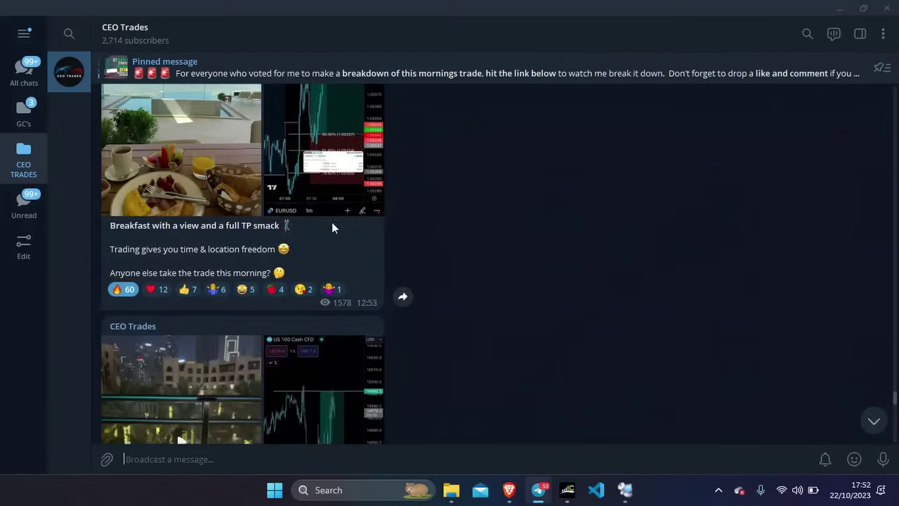
{"action": "scroll", "coordinate": [317, 224], "scroll_direction": "up", "scroll_amount": 1}
{"action": "left_click", "coordinate": [256, 224]}
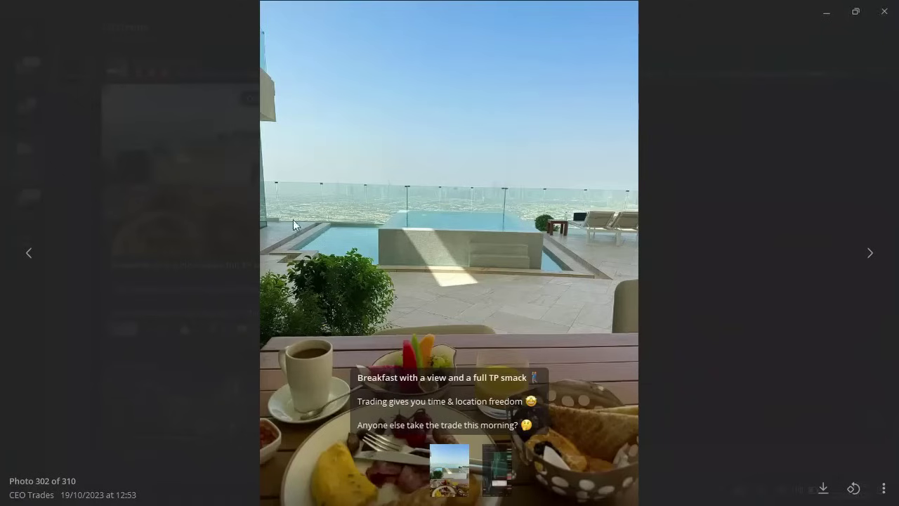
{"action": "left_click", "coordinate": [736, 257]}
{"action": "left_click", "coordinate": [839, 10]}
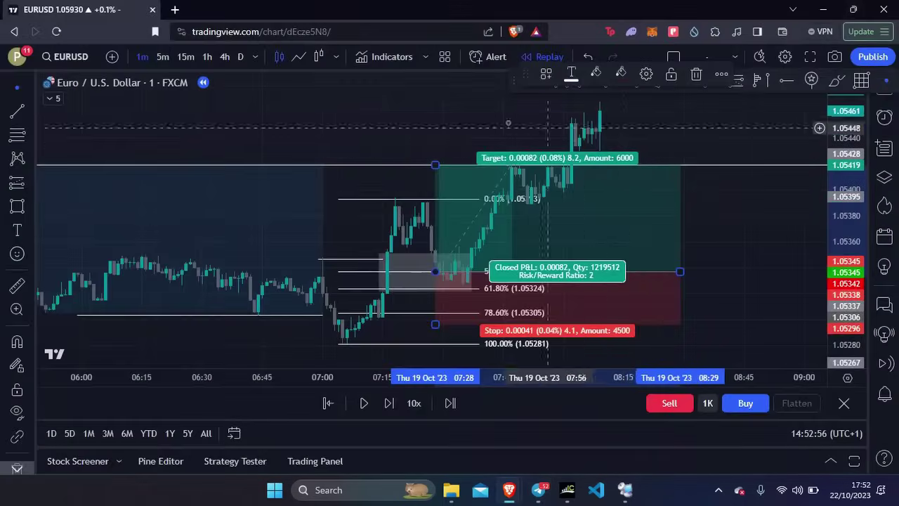
Switch to the 15-minute chart and advance the replay to about 06:00 on 20 October, framing that day's Asian session range
{"action": "scroll", "coordinate": [653, 190], "scroll_direction": "down", "scroll_amount": 2}
{"action": "left_click_drag", "start_coordinate": [494, 122], "coordinate": [225, 122]}
{"action": "scroll", "coordinate": [351, 316], "scroll_direction": "down", "scroll_amount": 2}
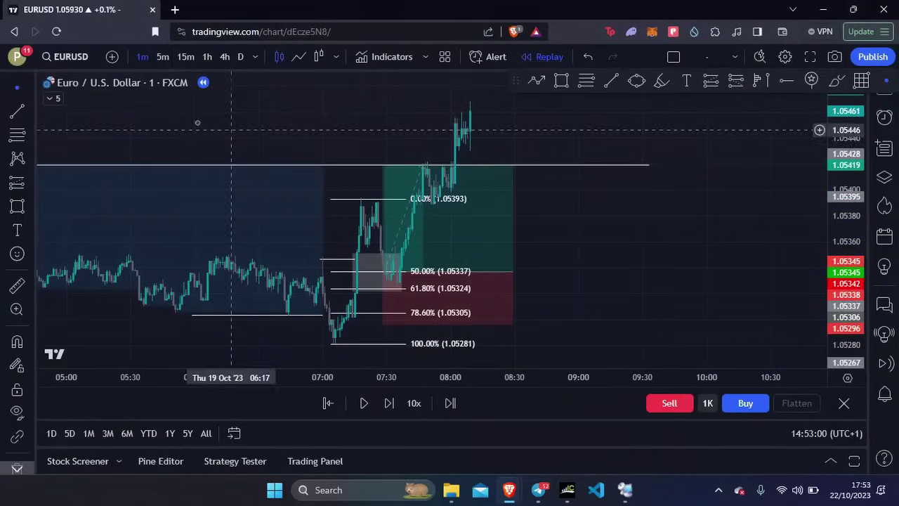
{"action": "left_click", "coordinate": [186, 56]}
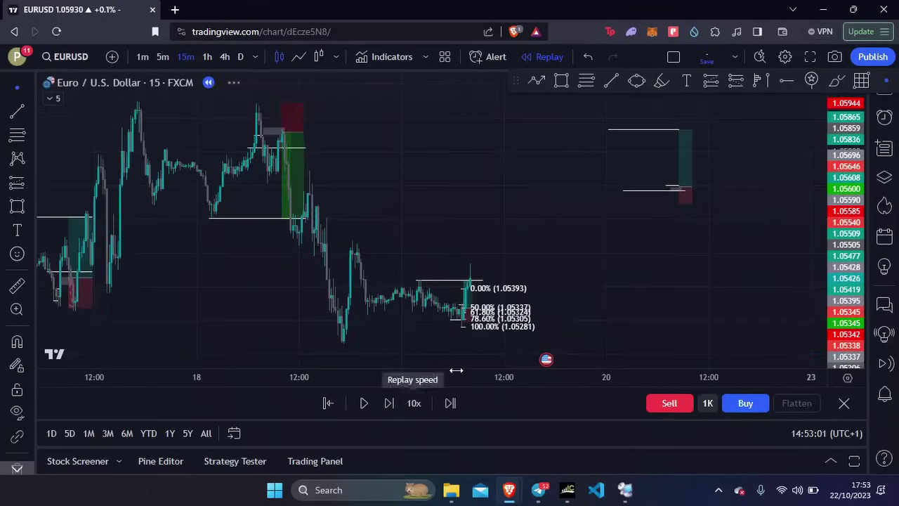
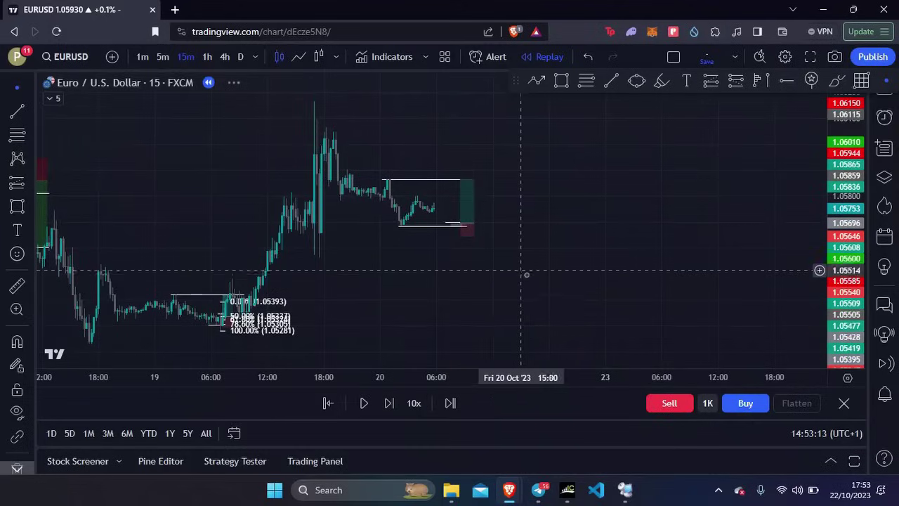
{"action": "scroll", "coordinate": [632, 283], "scroll_direction": "up", "scroll_amount": 3}
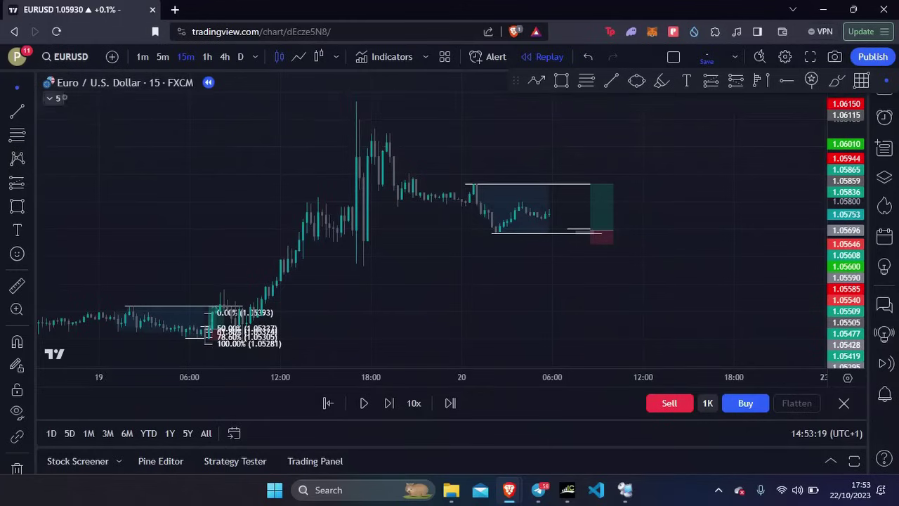
Highlight the 20 October Asian session high, and undo the stroke
{"action": "left_click", "coordinate": [657, 81]}
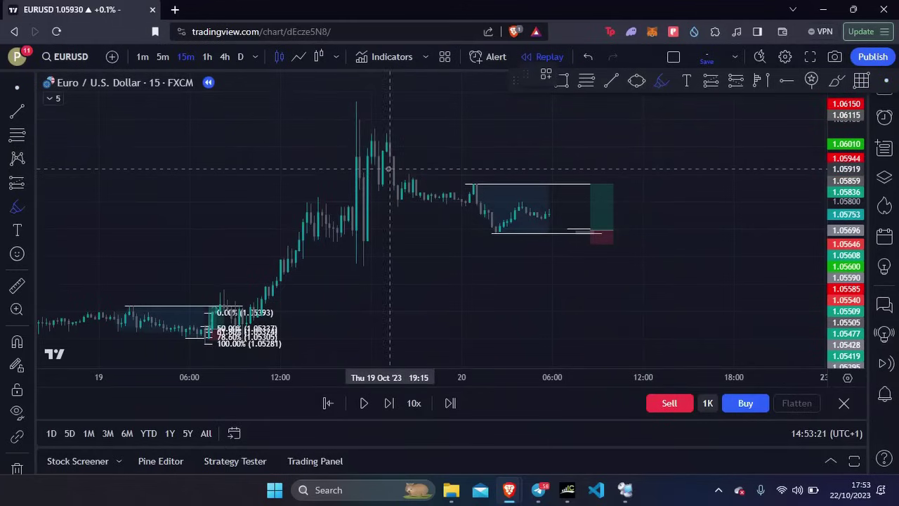
{"action": "left_click_drag", "start_coordinate": [452, 180], "coordinate": [530, 184]}
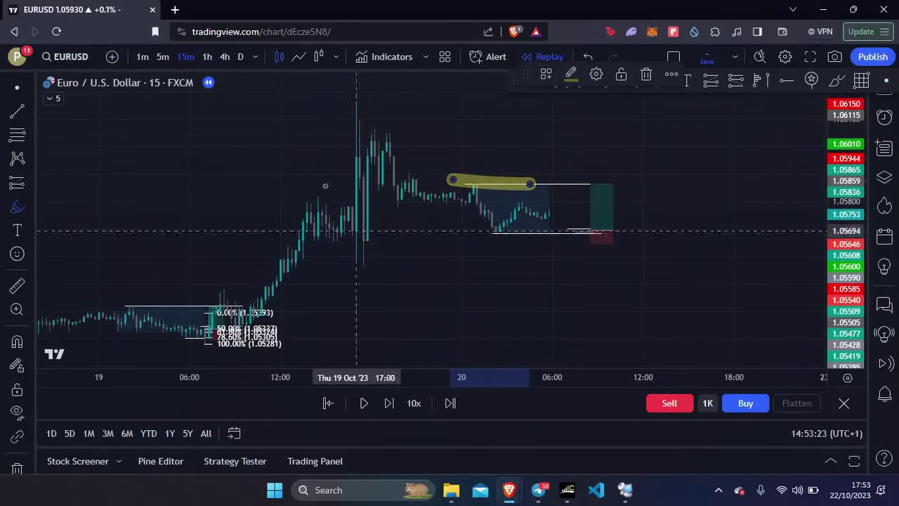
{"action": "left_click", "coordinate": [587, 57]}
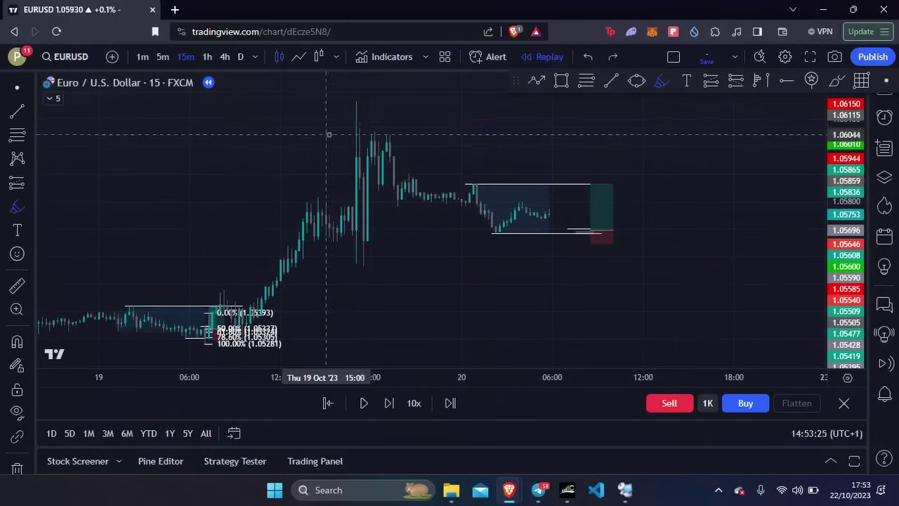
Highlight the high and low of the evening range on 19 October, circle the consolidation into 20 October, and undo the strokes
{"action": "left_click_drag", "start_coordinate": [330, 135], "coordinate": [452, 136]}
{"action": "left_click_drag", "start_coordinate": [331, 241], "coordinate": [503, 254]}
{"action": "mouse_move", "coordinate": [603, 187]}
{"action": "left_mouse_down"}
{"action": "mouse_move", "coordinate": [501, 173]}
{"action": "mouse_move", "coordinate": [616, 222]}
{"action": "mouse_move", "coordinate": [552, 162]}
{"action": "left_mouse_up"}
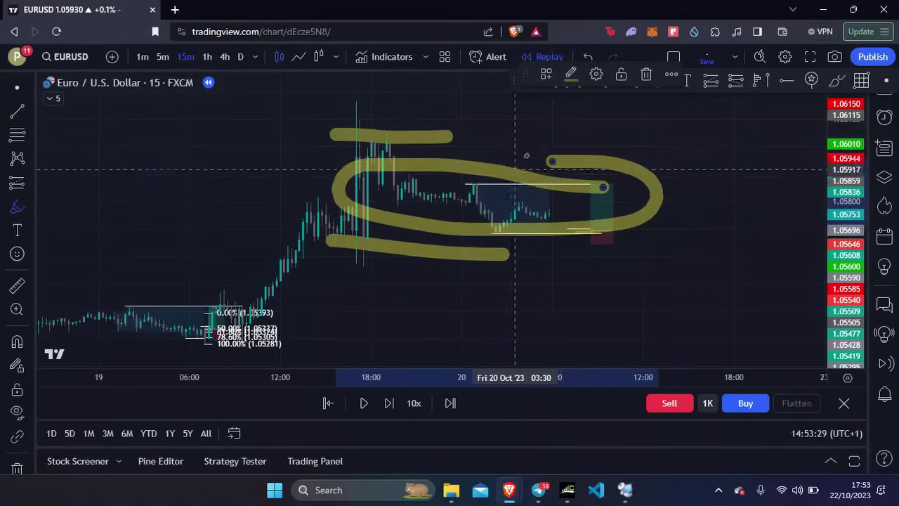
{"action": "left_click", "coordinate": [589, 57]}
{"action": "left_click", "coordinate": [588, 58]}
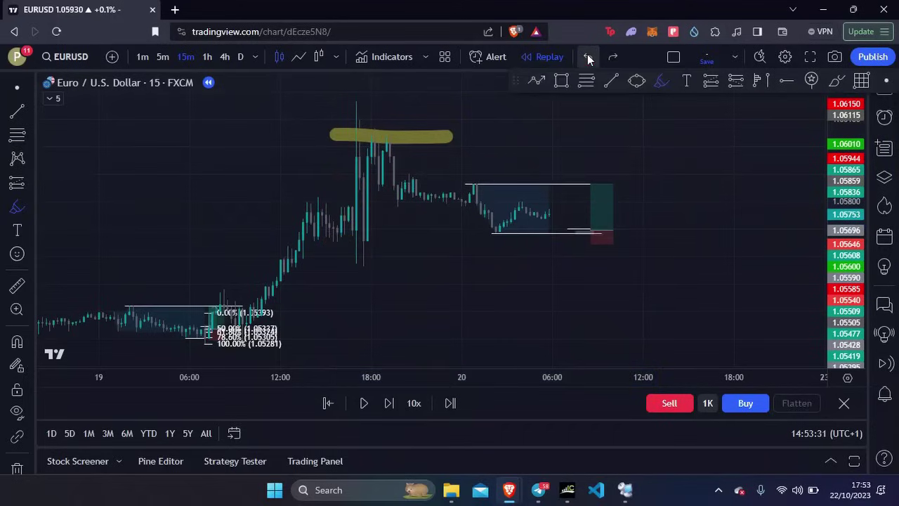
{"action": "left_click", "coordinate": [588, 57]}
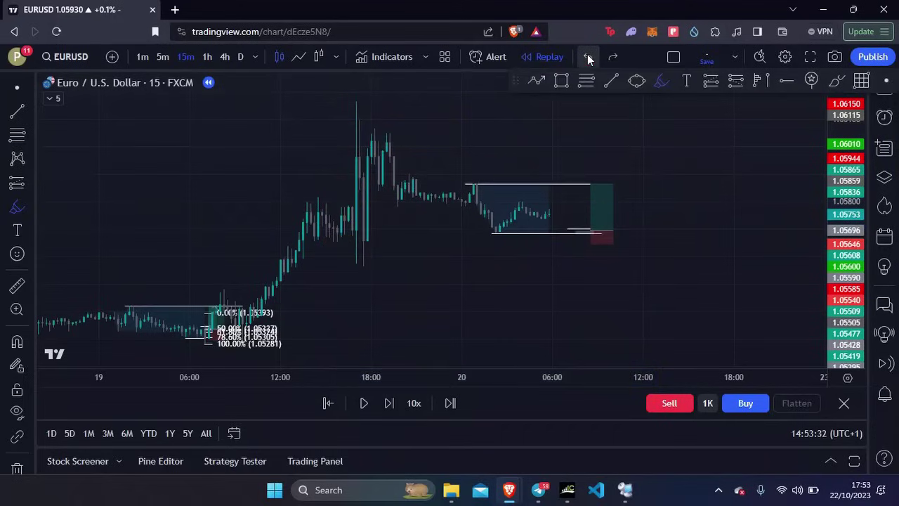
Switch to the 1-minute chart and frame the 20 October Asian session range together with the long position
{"action": "left_click", "coordinate": [139, 56]}
{"action": "scroll", "coordinate": [410, 217], "scroll_direction": "down", "scroll_amount": 3}
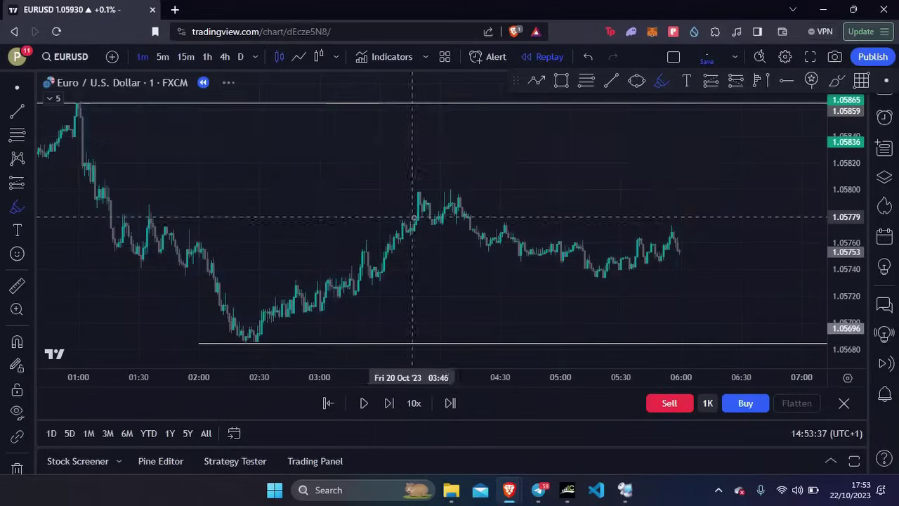
{"action": "scroll", "coordinate": [410, 218], "scroll_direction": "down", "scroll_amount": 2}
{"action": "left_click", "coordinate": [533, 211]}
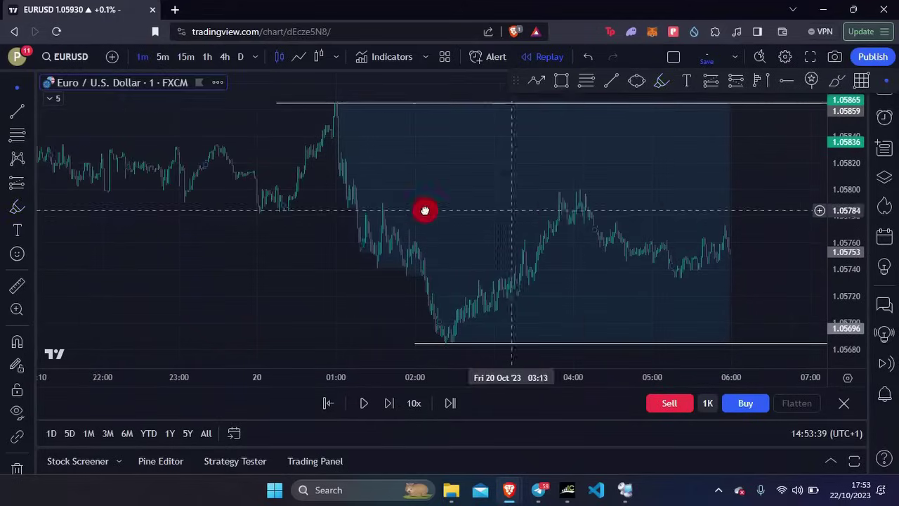
{"action": "left_click_drag", "start_coordinate": [534, 210], "coordinate": [320, 211]}
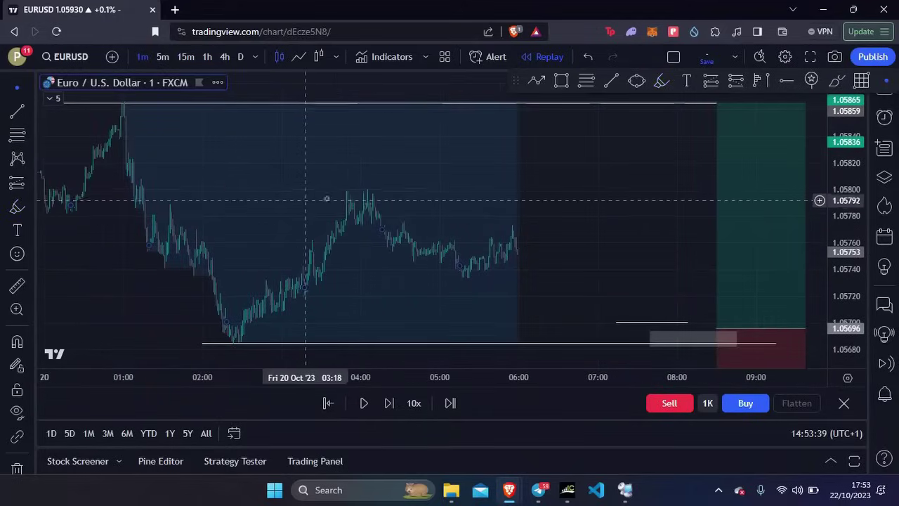
Play the replay forward from 06:00 on 20 October until price trades below the Asian session low, and pause it
{"action": "left_click", "coordinate": [396, 407]}
{"action": "left_click", "coordinate": [396, 406]}
{"action": "left_click", "coordinate": [394, 406]}
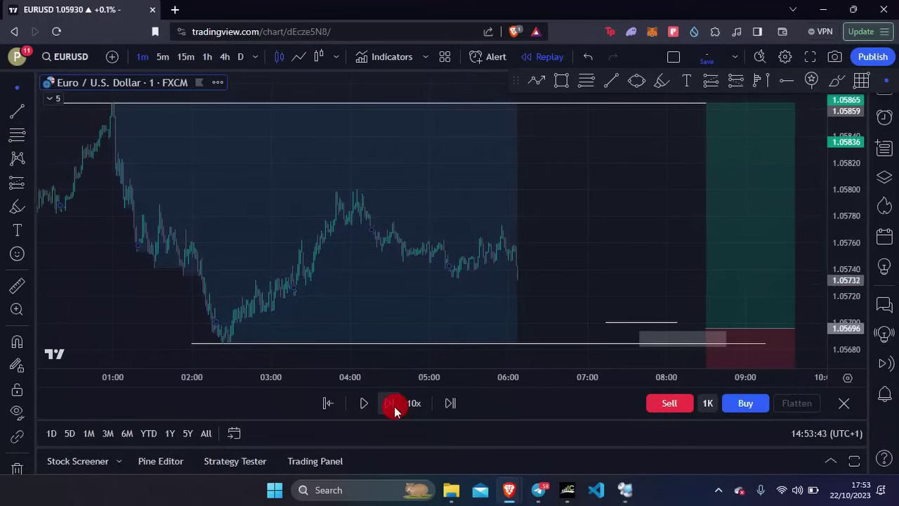
{"action": "left_click", "coordinate": [365, 406]}
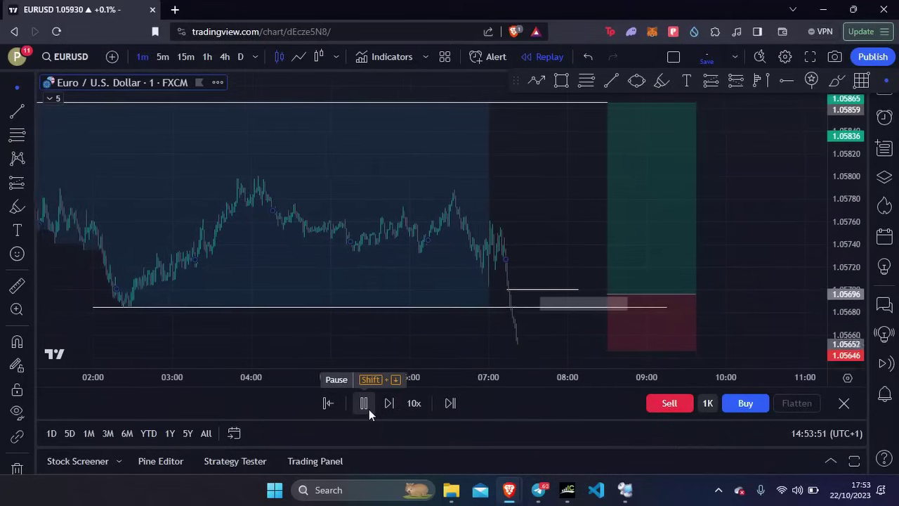
{"action": "left_click", "coordinate": [369, 408]}
Step the replay forward bar by bar to about 07:41 on 20 October
{"action": "left_click", "coordinate": [389, 409]}
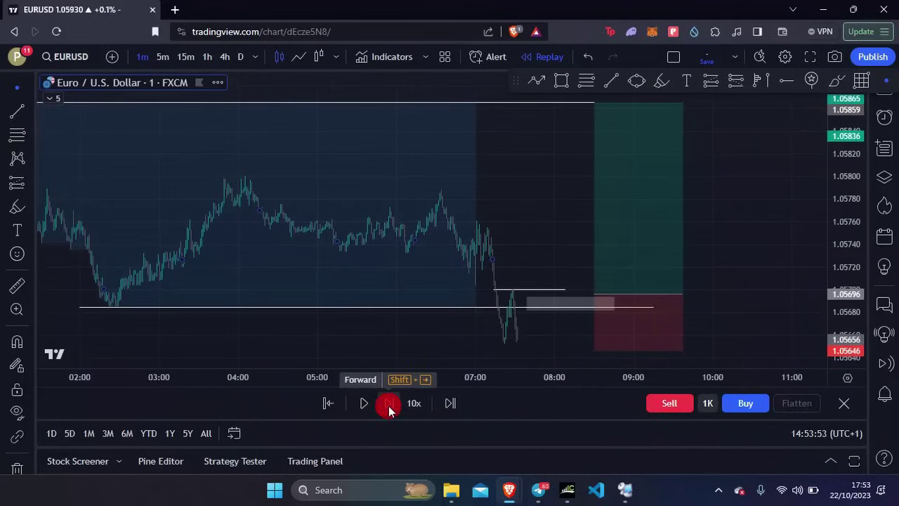
{"action": "left_click", "coordinate": [388, 406]}
{"action": "left_click", "coordinate": [388, 406]}
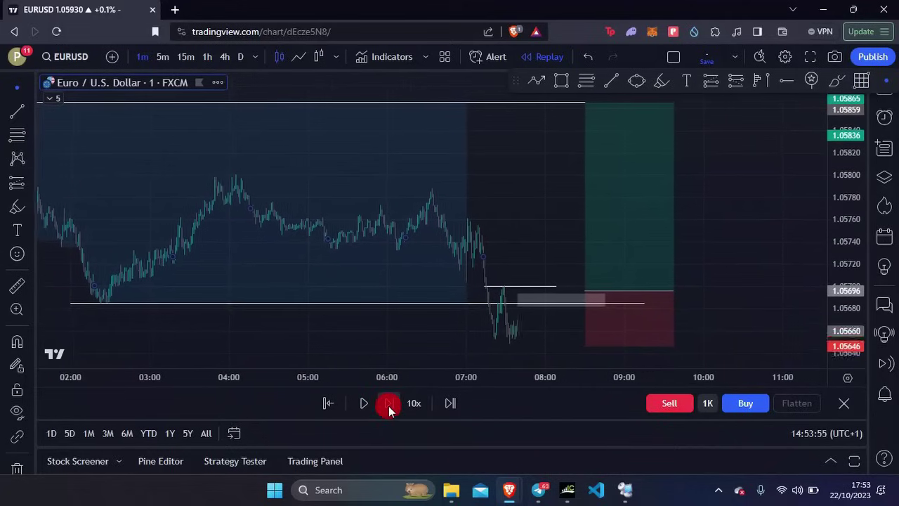
{"action": "left_click", "coordinate": [388, 406]}
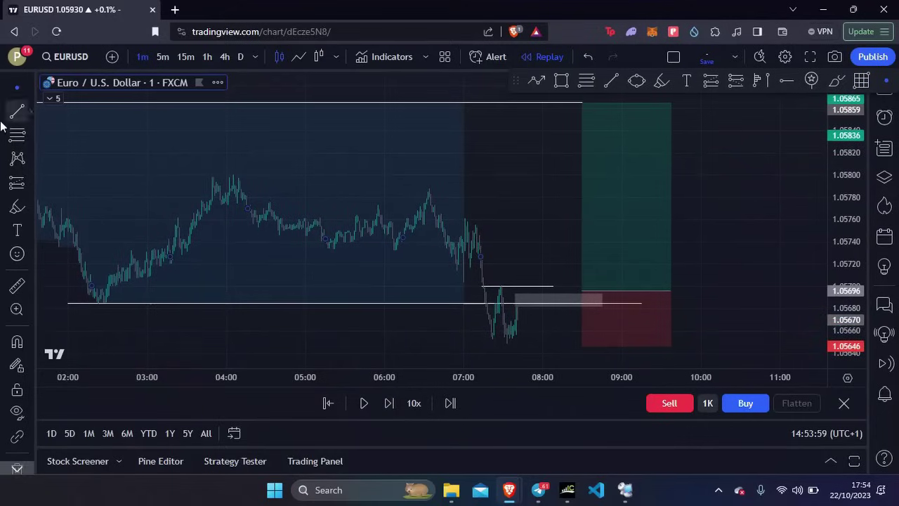
Highlight the 20 October Asian session low and high, mark possible sweeps beyond both levels, and undo all the strokes
{"action": "left_click", "coordinate": [17, 207]}
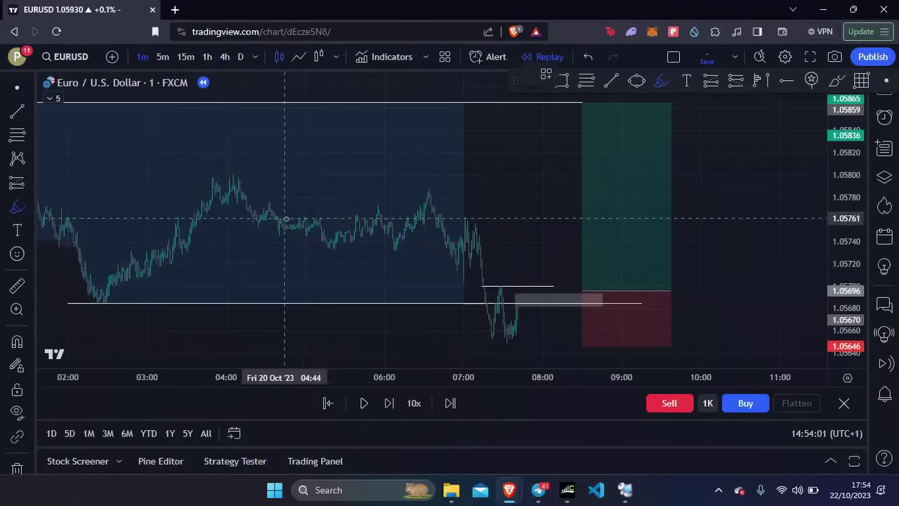
{"action": "left_click_drag", "start_coordinate": [73, 307], "coordinate": [170, 303]}
{"action": "left_click_drag", "start_coordinate": [128, 103], "coordinate": [219, 103]}
{"action": "left_click_drag", "start_coordinate": [386, 135], "coordinate": [410, 88]}
{"action": "left_click_drag", "start_coordinate": [405, 271], "coordinate": [458, 331]}
{"action": "left_click", "coordinate": [591, 55]}
{"action": "left_click", "coordinate": [591, 55]}
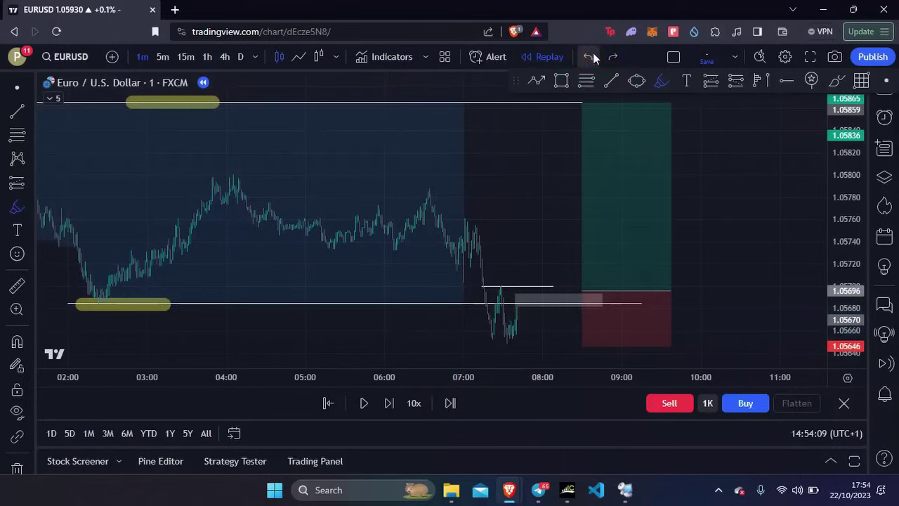
{"action": "left_click", "coordinate": [591, 54]}
{"action": "left_click", "coordinate": [592, 54]}
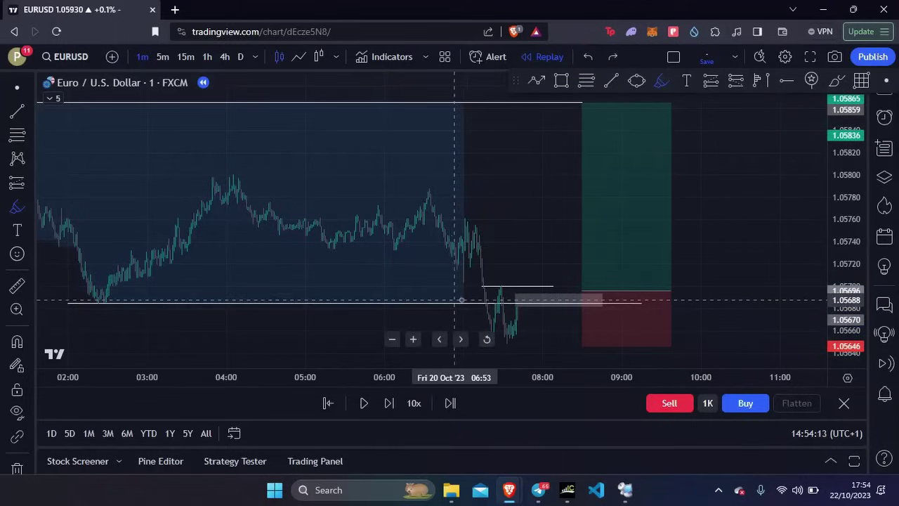
Highlight the sweep below the 20 October Asian session low and the falling swing structure after 07:00, and undo the strokes
{"action": "mouse_move", "coordinate": [461, 301]}
{"action": "left_mouse_down"}
{"action": "mouse_move", "coordinate": [527, 302]}
{"action": "mouse_move", "coordinate": [491, 317]}
{"action": "mouse_move", "coordinate": [501, 339]}
{"action": "left_mouse_up"}
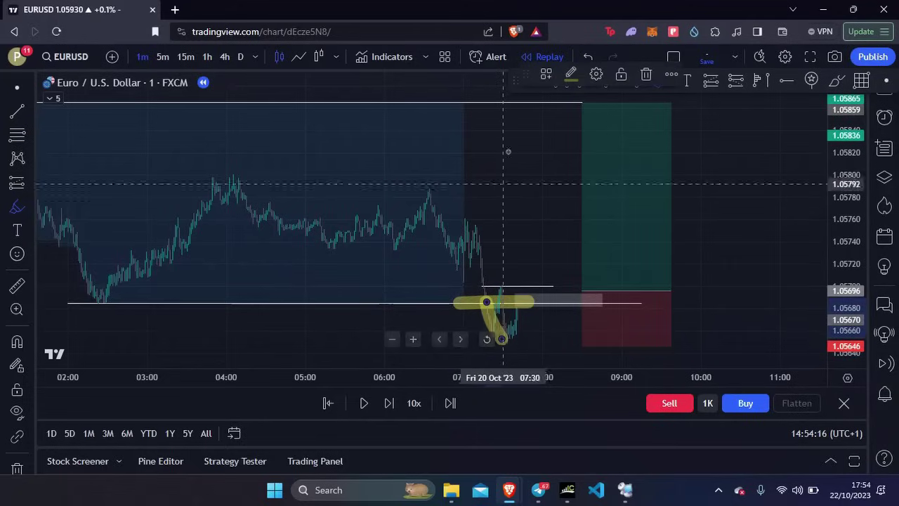
{"action": "left_click", "coordinate": [593, 56]}
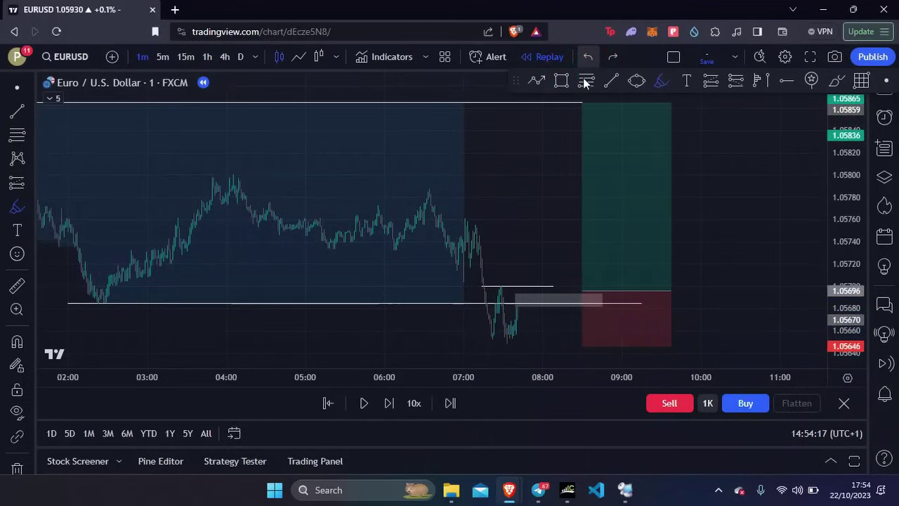
{"action": "scroll", "coordinate": [461, 220], "scroll_direction": "up", "scroll_amount": 5}
{"action": "mouse_move", "coordinate": [417, 215]}
{"action": "left_mouse_down"}
{"action": "mouse_move", "coordinate": [501, 197]}
{"action": "mouse_move", "coordinate": [427, 205]}
{"action": "left_mouse_up"}
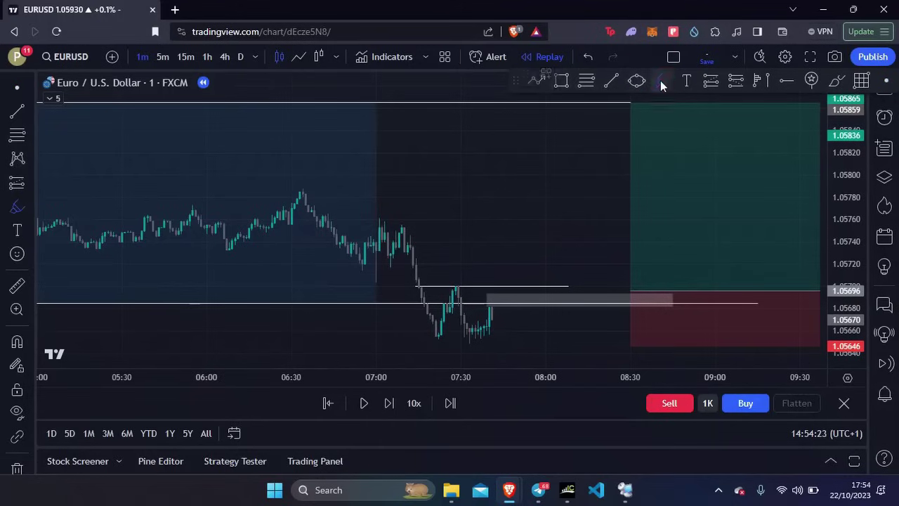
{"action": "mouse_move", "coordinate": [401, 229]}
{"action": "left_mouse_down"}
{"action": "mouse_move", "coordinate": [442, 335]}
{"action": "mouse_move", "coordinate": [460, 287]}
{"action": "mouse_move", "coordinate": [475, 331]}
{"action": "left_mouse_up"}
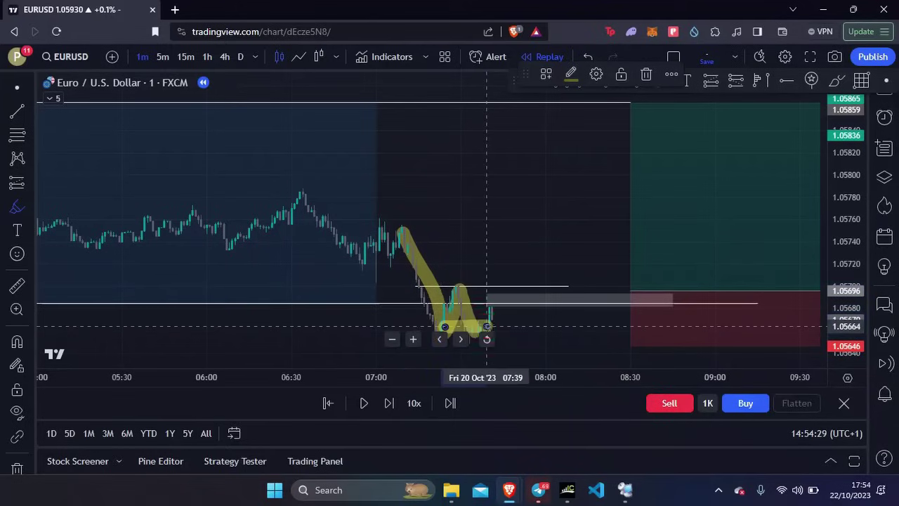
{"action": "left_click", "coordinate": [588, 57]}
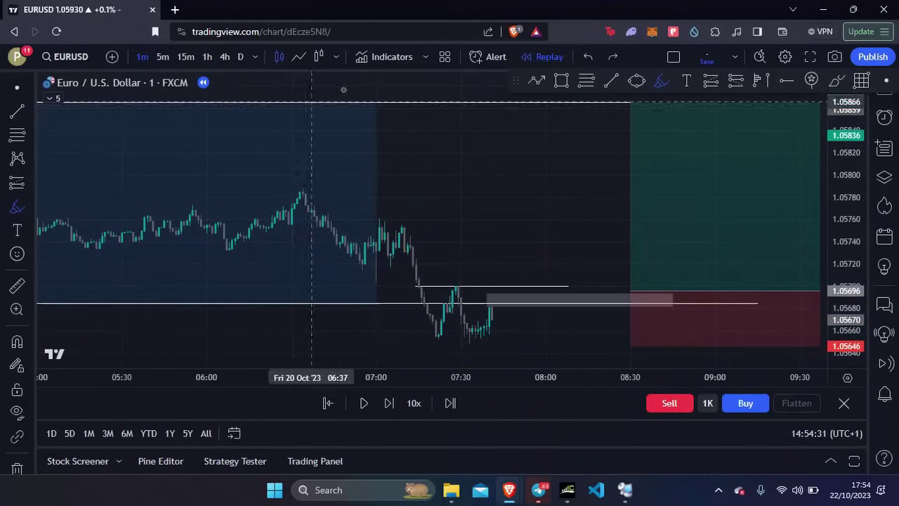
Highlight the swing high near 07:30 and sketch a break above it, a pullback and a rise to the session high, and undo all strokes
{"action": "mouse_move", "coordinate": [443, 287]}
{"action": "left_mouse_down"}
{"action": "mouse_move", "coordinate": [506, 288]}
{"action": "mouse_move", "coordinate": [495, 297]}
{"action": "mouse_move", "coordinate": [512, 235]}
{"action": "mouse_move", "coordinate": [541, 303]}
{"action": "mouse_move", "coordinate": [611, 92]}
{"action": "left_mouse_up"}
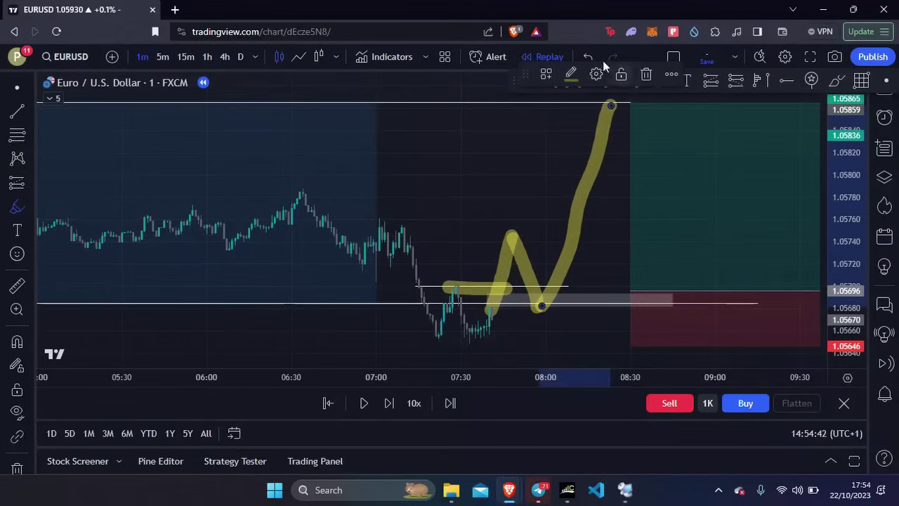
{"action": "left_click", "coordinate": [586, 56]}
{"action": "left_click", "coordinate": [583, 55]}
{"action": "left_click", "coordinate": [583, 55]}
{"action": "left_click", "coordinate": [583, 55]}
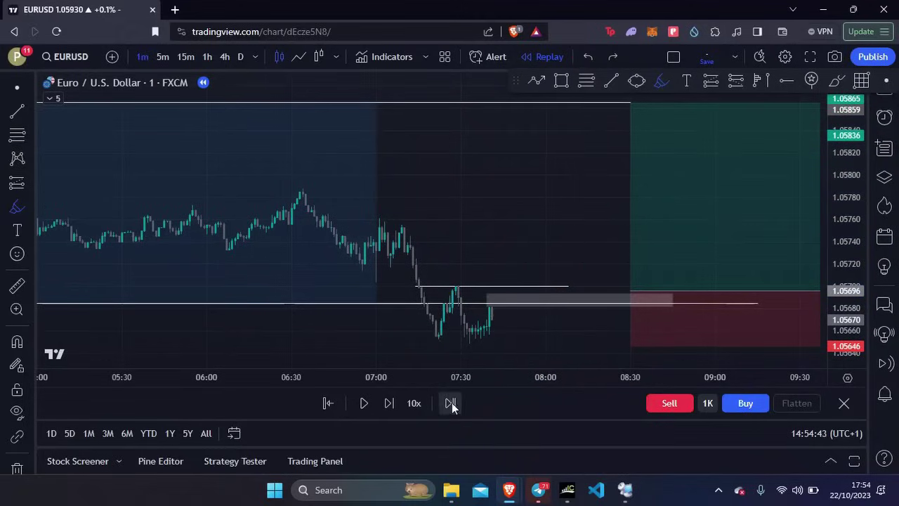
Step the replay forward bar by bar past the break of the 07:30 swing high, to about 07:58
{"action": "left_click", "coordinate": [390, 401]}
{"action": "left_click", "coordinate": [391, 402]}
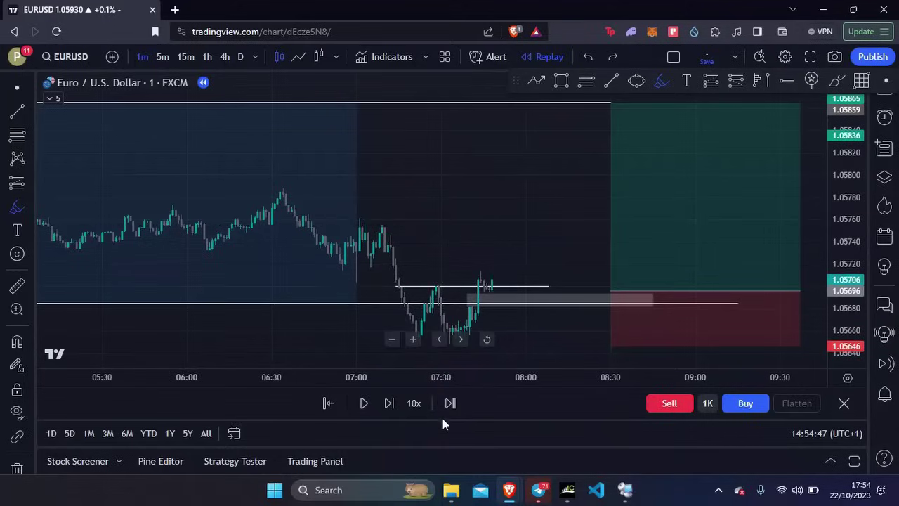
{"action": "left_click", "coordinate": [390, 412]}
{"action": "left_click", "coordinate": [390, 411]}
{"action": "left_click", "coordinate": [390, 411]}
{"action": "left_click", "coordinate": [389, 412]}
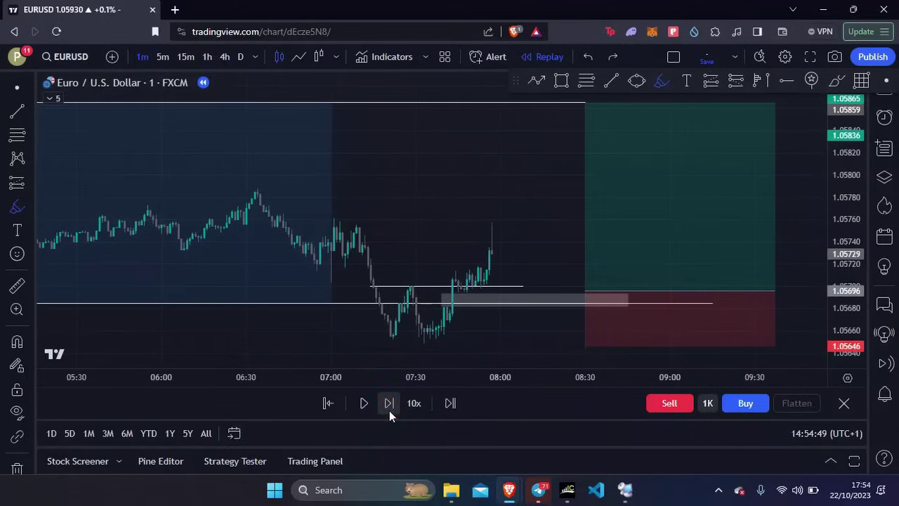
Move the start of the grey entry zone to the 07:43 candle, inspect the zone close up, and restore the automatic price scale
{"action": "left_click", "coordinate": [18, 88]}
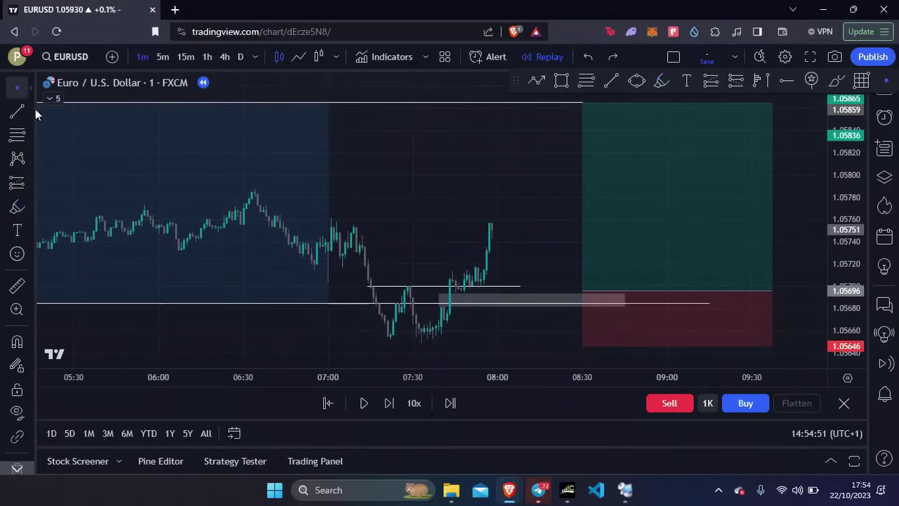
{"action": "left_click", "coordinate": [434, 181]}
{"action": "scroll", "coordinate": [433, 180], "scroll_direction": "up", "scroll_amount": 3}
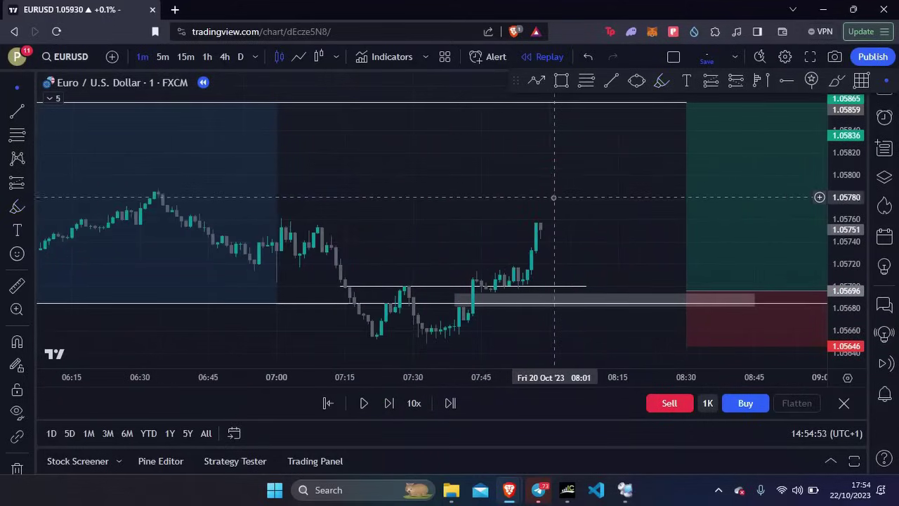
{"action": "left_click", "coordinate": [500, 168]}
{"action": "left_click_drag", "start_coordinate": [499, 169], "coordinate": [401, 172]}
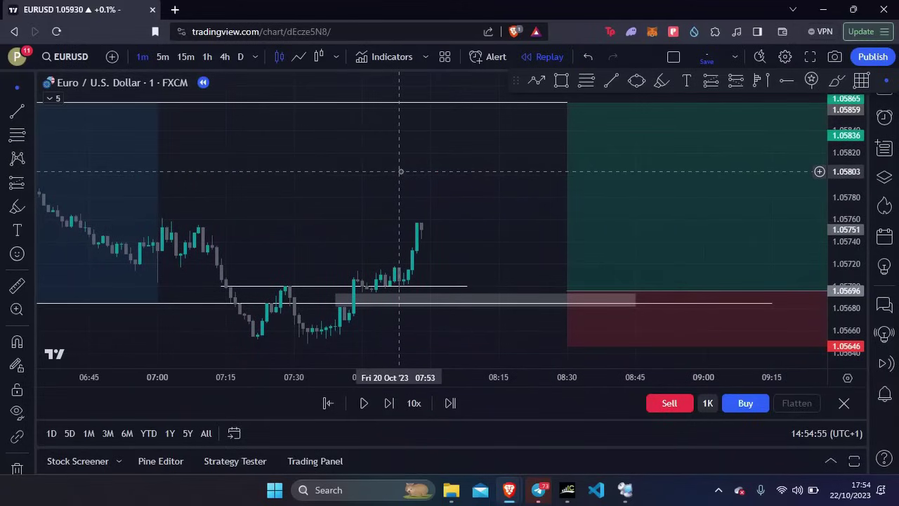
{"action": "left_click", "coordinate": [335, 301]}
{"action": "left_click_drag", "start_coordinate": [334, 300], "coordinate": [354, 301]}
{"action": "left_click", "coordinate": [333, 201]}
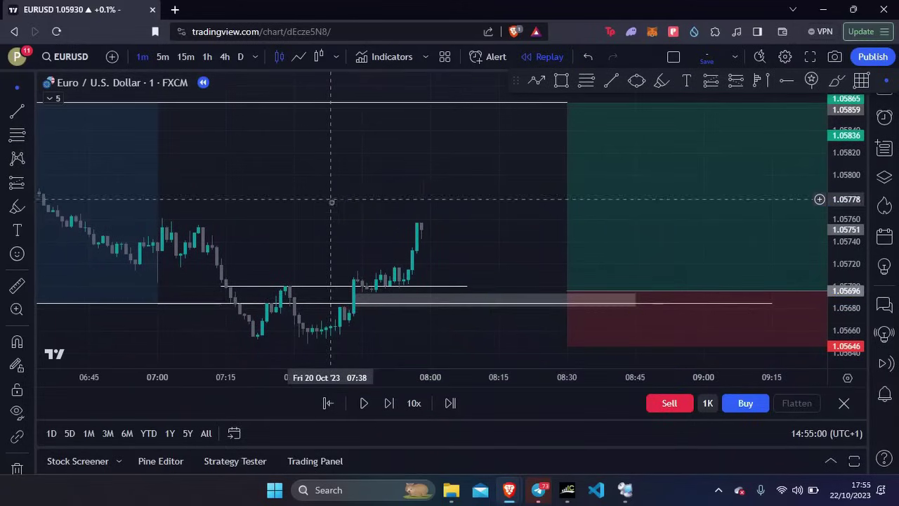
{"action": "scroll", "coordinate": [332, 204], "scroll_direction": "up", "scroll_amount": 3}
{"action": "left_click_drag", "start_coordinate": [467, 204], "coordinate": [691, 194]}
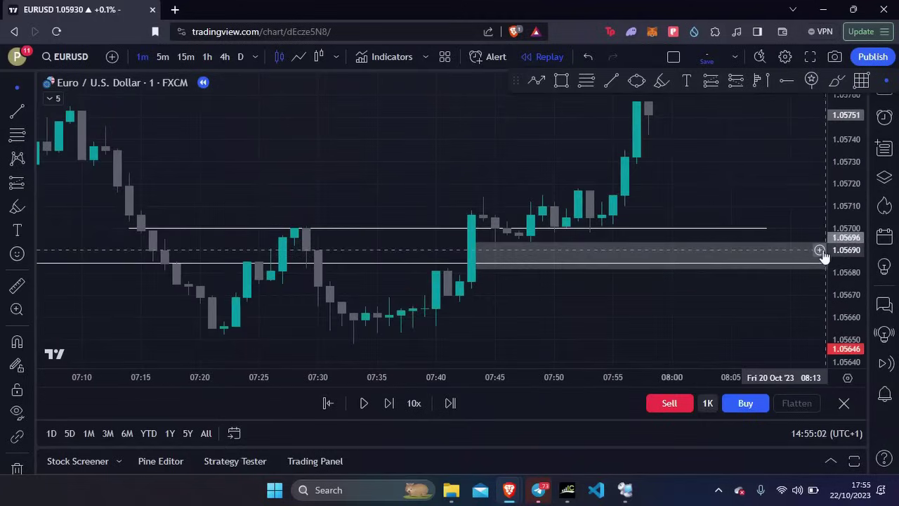
{"action": "left_click_drag", "start_coordinate": [843, 267], "coordinate": [619, 151]}
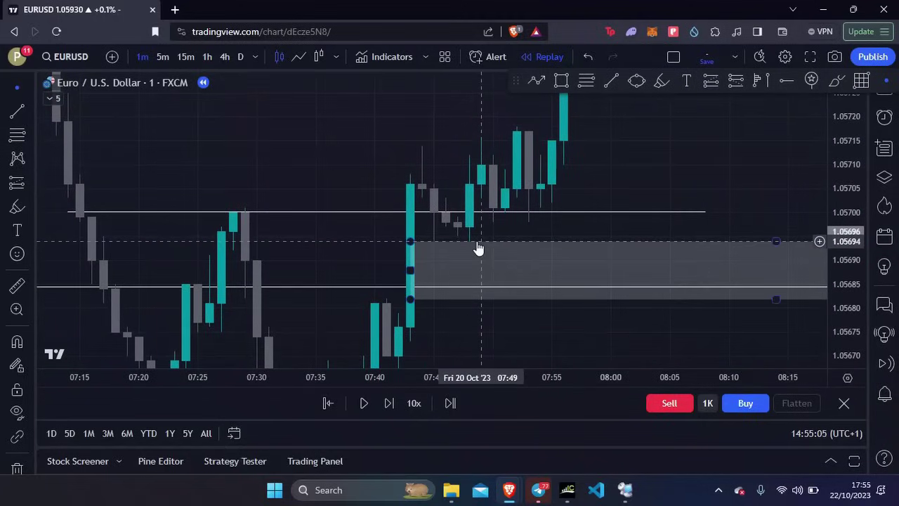
{"action": "double_click", "coordinate": [849, 223]}
{"action": "scroll", "coordinate": [662, 180], "scroll_direction": "down", "scroll_amount": 3}
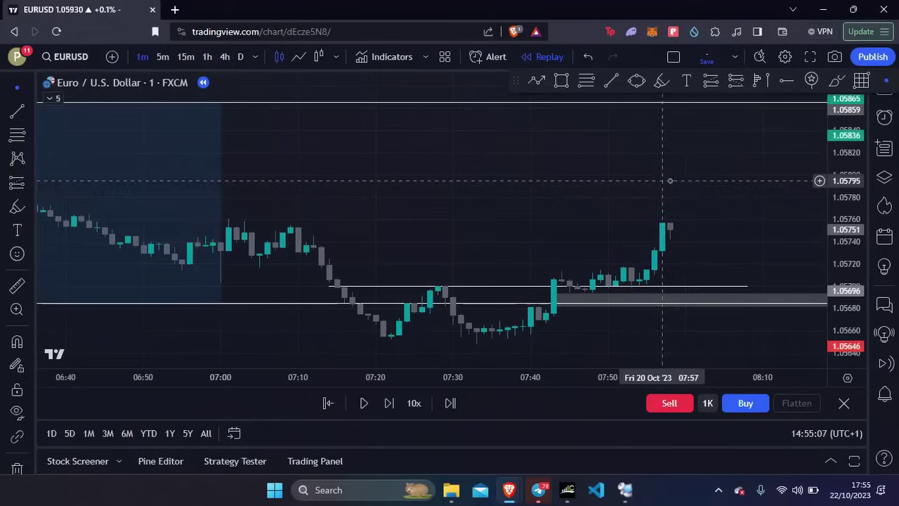
Step the replay forward through the 08:30 pullback into the grey zone, to about 08:35 on 20 October
{"action": "left_click_drag", "start_coordinate": [576, 221], "coordinate": [451, 221]}
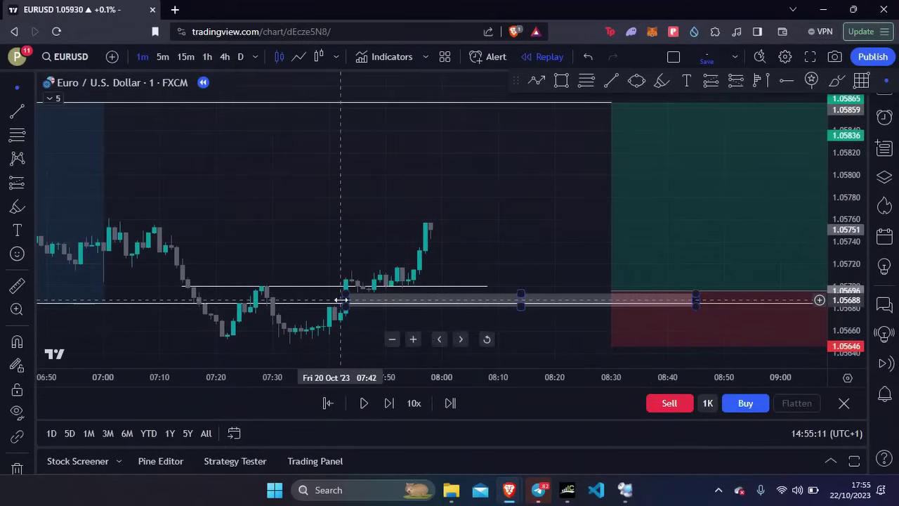
{"action": "left_click", "coordinate": [389, 403]}
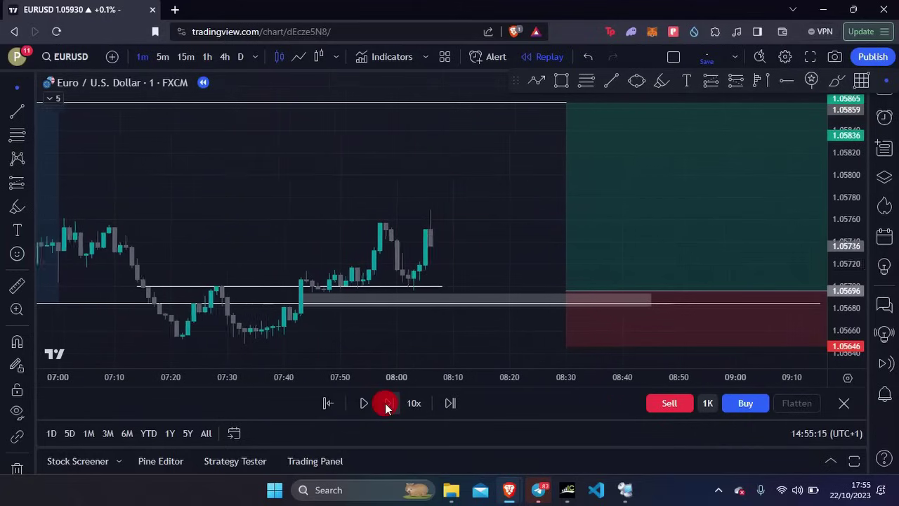
{"action": "left_click", "coordinate": [388, 403]}
{"action": "left_click", "coordinate": [388, 403]}
{"action": "left_click", "coordinate": [388, 403]}
{"action": "left_click", "coordinate": [388, 403]}
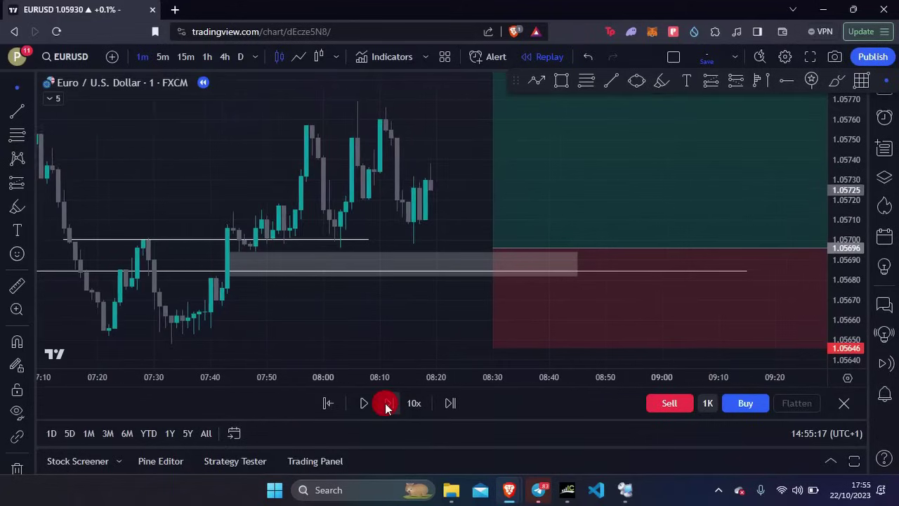
{"action": "left_click", "coordinate": [388, 403]}
{"action": "left_click", "coordinate": [389, 403]}
{"action": "left_click", "coordinate": [389, 403]}
{"action": "left_click", "coordinate": [388, 403]}
{"action": "left_click", "coordinate": [388, 403]}
{"action": "left_click", "coordinate": [388, 403]}
{"action": "left_click", "coordinate": [388, 403]}
{"action": "left_click", "coordinate": [388, 403]}
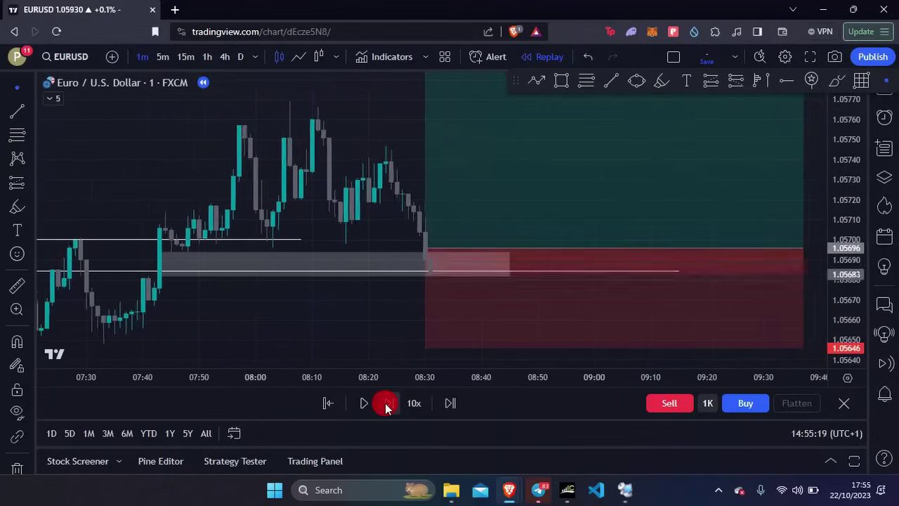
{"action": "left_click", "coordinate": [388, 403]}
{"action": "left_click", "coordinate": [388, 403]}
{"action": "left_click", "coordinate": [389, 403]}
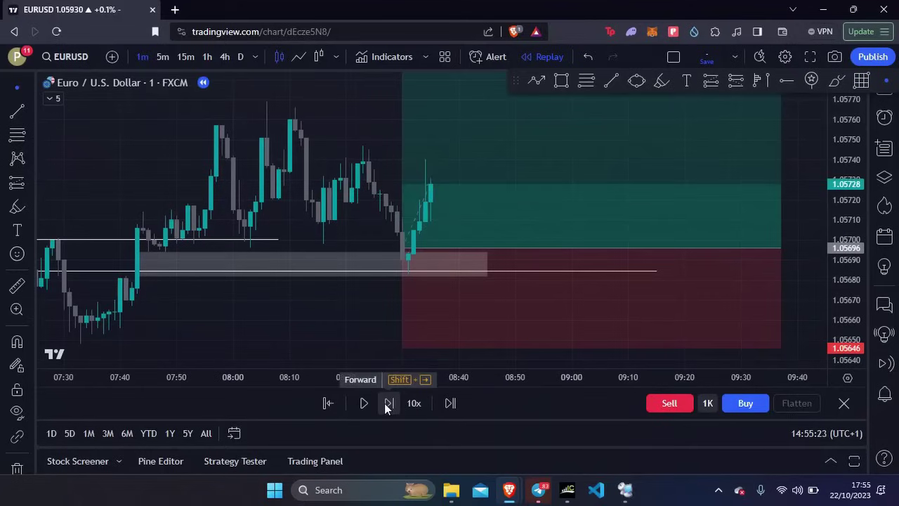
Advance the replay bar by bar through the long position's first minutes, to about 08:47
{"action": "left_click", "coordinate": [385, 403]}
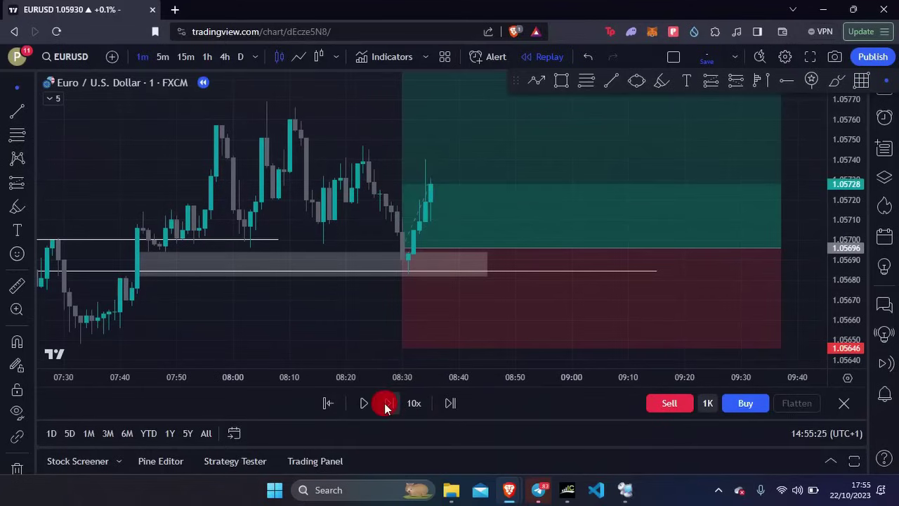
{"action": "left_click", "coordinate": [385, 403]}
{"action": "left_click", "coordinate": [385, 403]}
{"action": "left_click", "coordinate": [384, 404]}
{"action": "left_click", "coordinate": [385, 403]}
{"action": "left_click", "coordinate": [385, 404]}
{"action": "left_click", "coordinate": [385, 403]}
{"action": "left_click", "coordinate": [385, 403]}
Play the replay on until price reaches the long position's target, and pause it at about 09:32
{"action": "scroll", "coordinate": [371, 316], "scroll_direction": "down", "scroll_amount": 3}
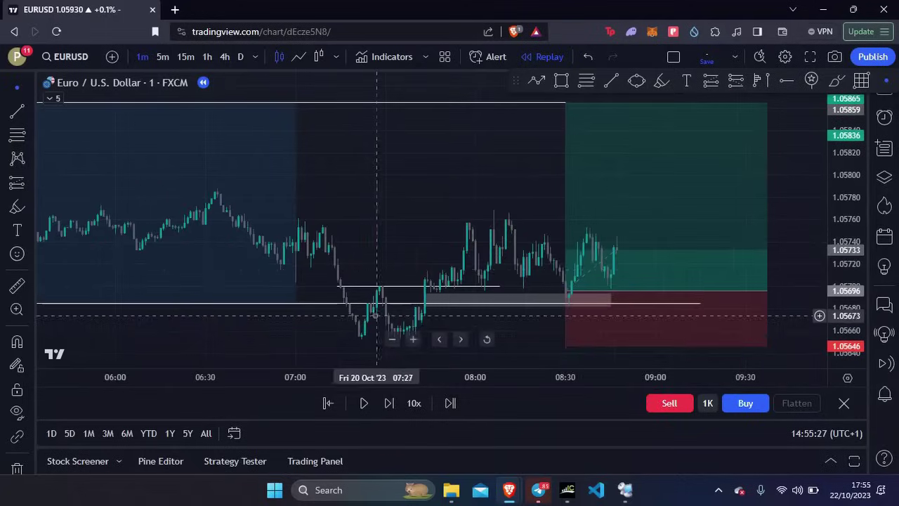
{"action": "left_click_drag", "start_coordinate": [548, 193], "coordinate": [400, 387]}
{"action": "left_click", "coordinate": [370, 407]}
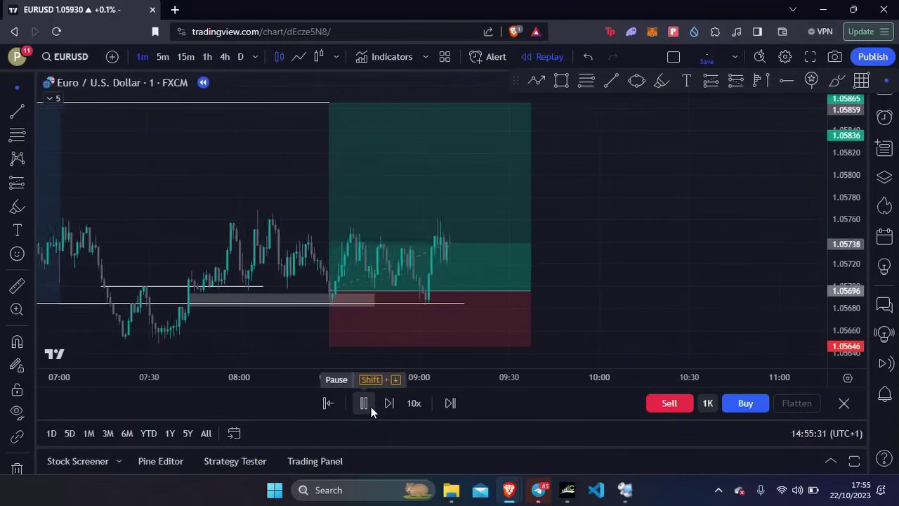
{"action": "left_click", "coordinate": [363, 403]}
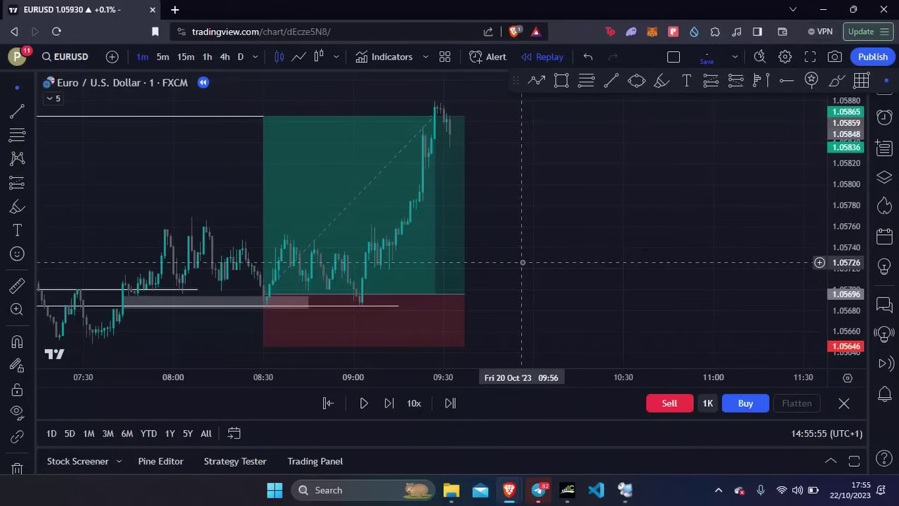
Review the long position's target, stop and risk/reward figures, and shorten the position to end at 09:31
{"action": "left_click", "coordinate": [344, 175]}
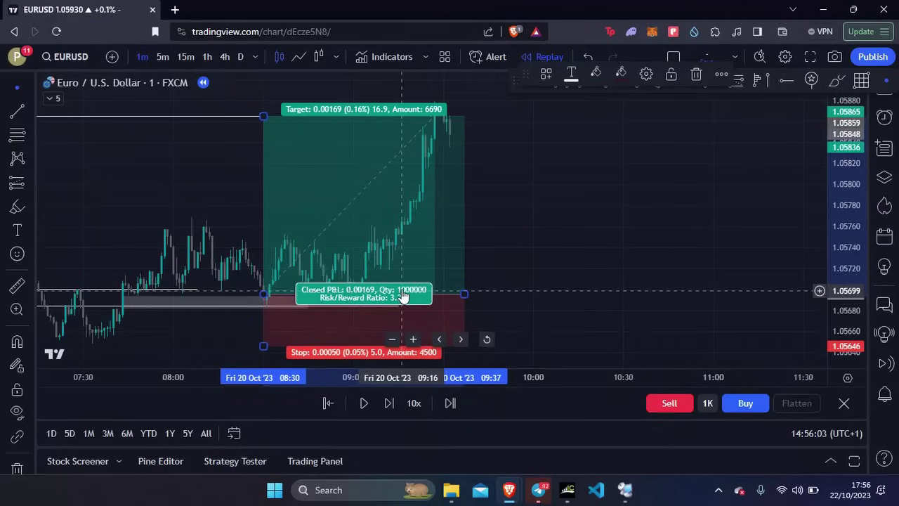
{"action": "left_click", "coordinate": [577, 209]}
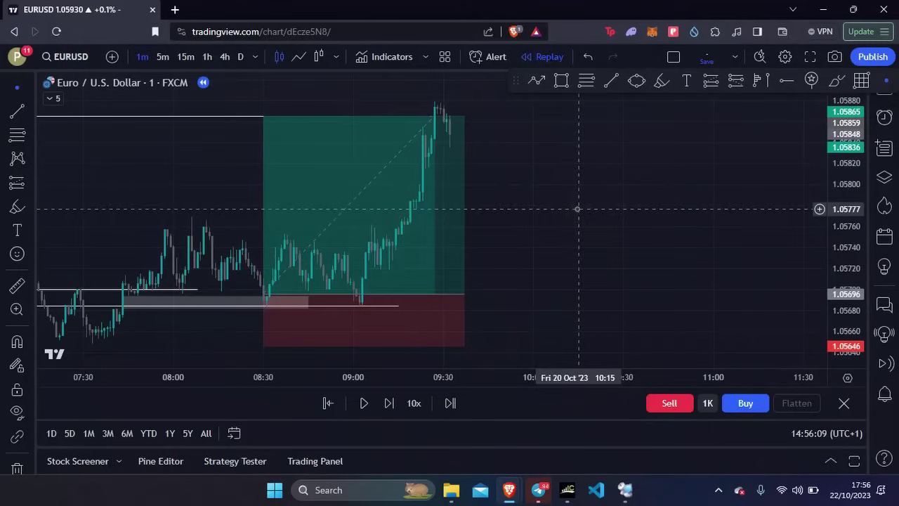
{"action": "left_click_drag", "start_coordinate": [464, 294], "coordinate": [445, 290]}
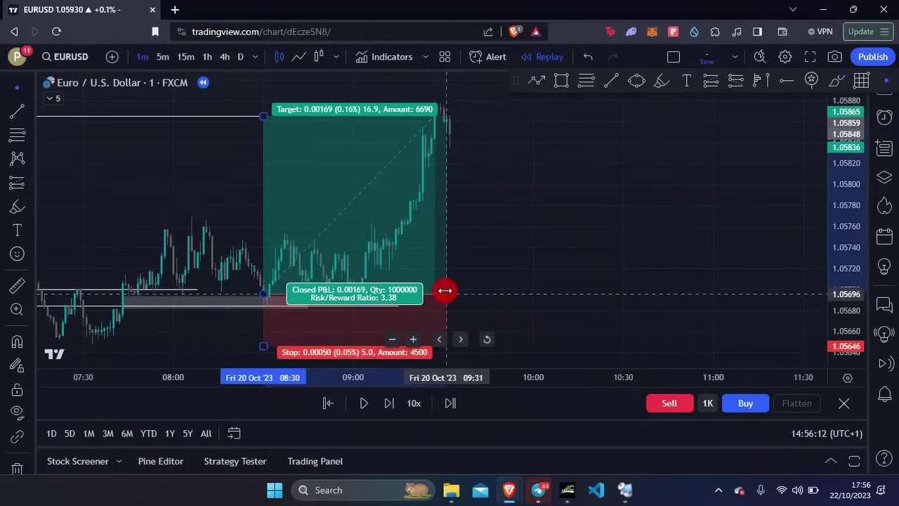
{"action": "left_click", "coordinate": [495, 273]}
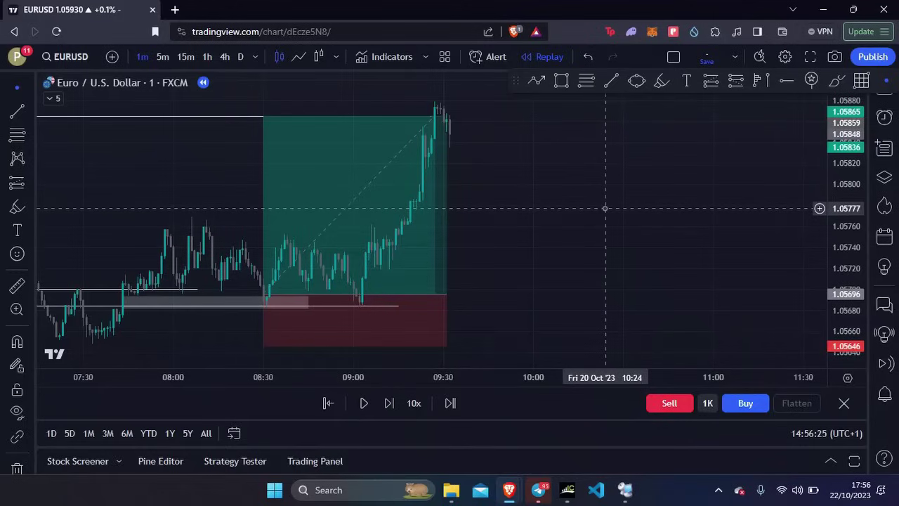
Switch to Telegram, find the 20 October EURUSD post in the CEO Trades channel, and view its trade screenshot and play its video
{"action": "left_click", "coordinate": [538, 489]}
{"action": "scroll", "coordinate": [518, 279], "scroll_direction": "down", "scroll_amount": 2}
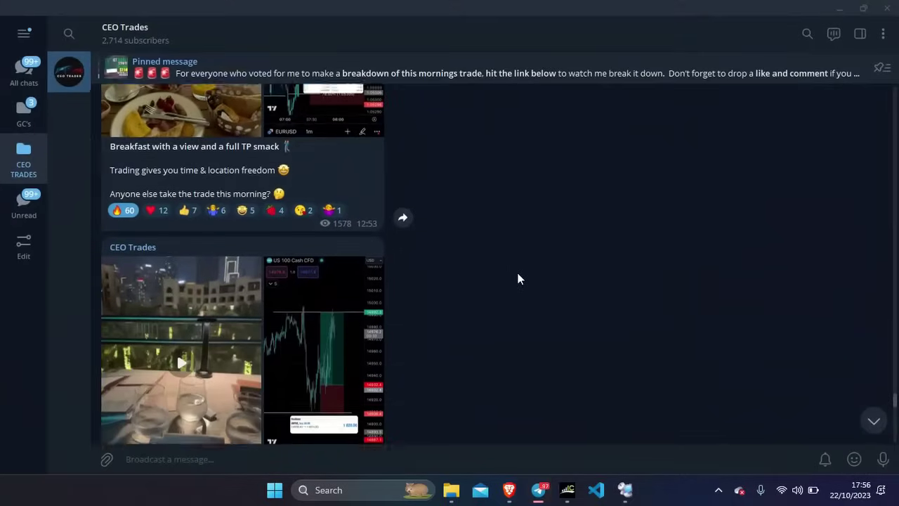
{"action": "scroll", "coordinate": [518, 279], "scroll_direction": "down", "scroll_amount": 3}
{"action": "scroll", "coordinate": [518, 279], "scroll_direction": "down", "scroll_amount": 5}
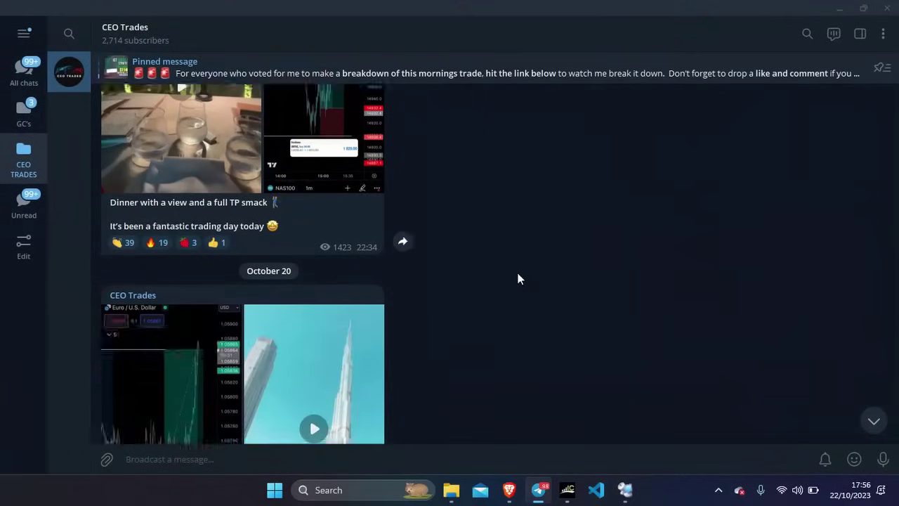
{"action": "scroll", "coordinate": [190, 218], "scroll_direction": "down", "scroll_amount": 1}
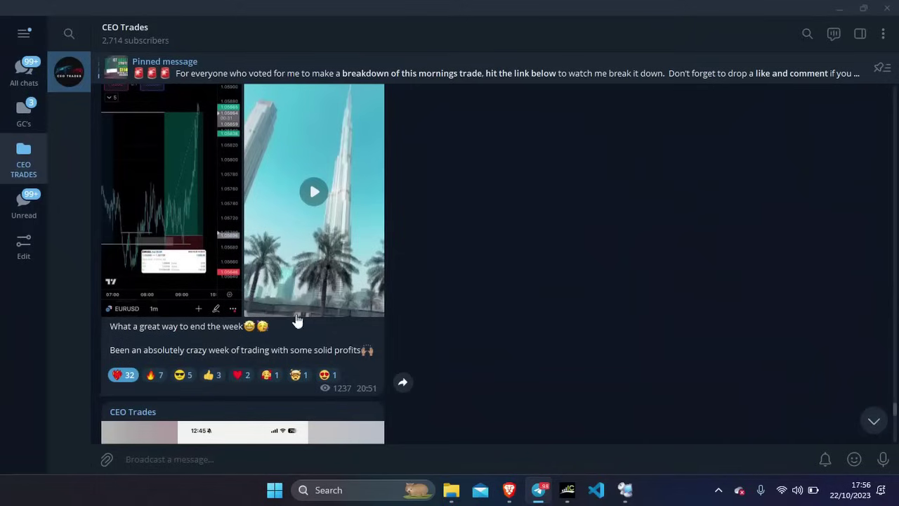
{"action": "left_click", "coordinate": [177, 224]}
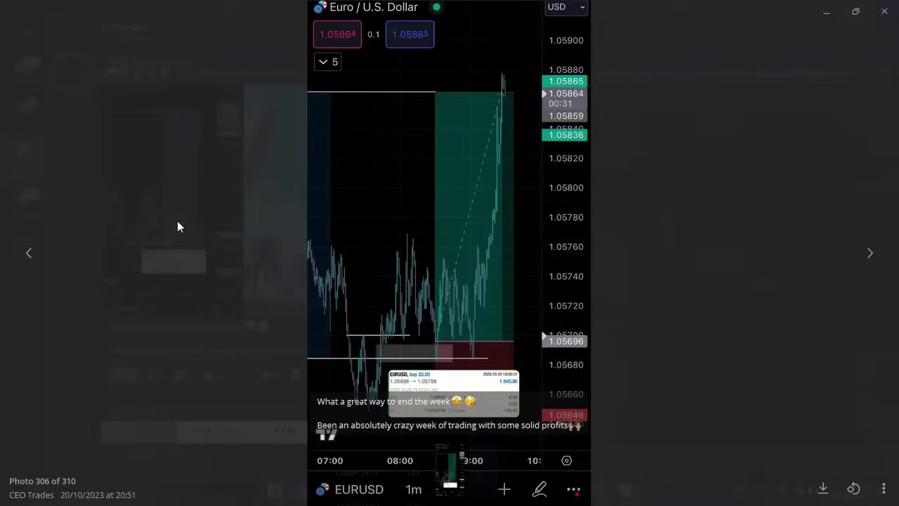
{"action": "left_click", "coordinate": [700, 293]}
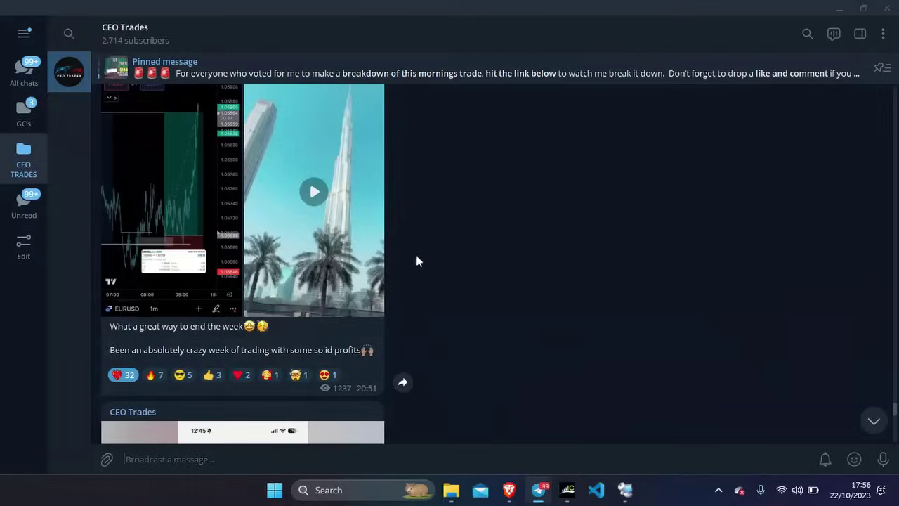
{"action": "left_click", "coordinate": [320, 232]}
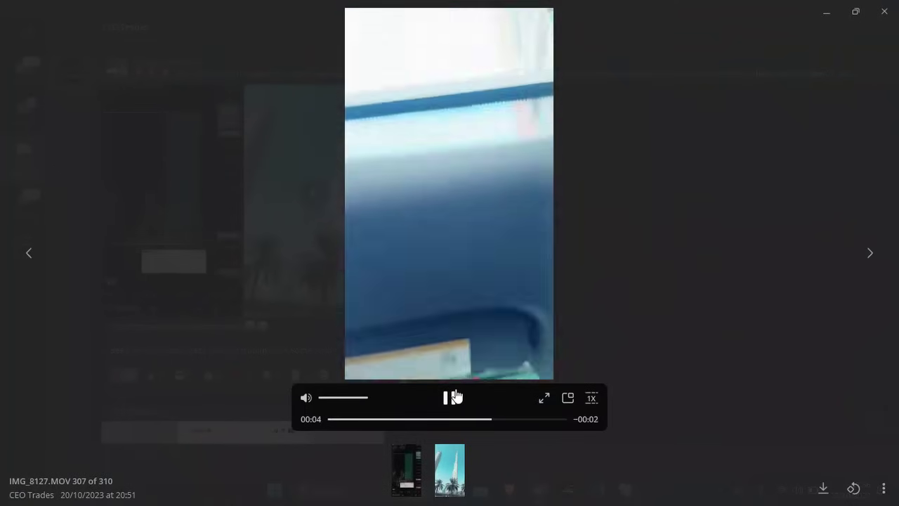
Close the post's video, view the 20 October trade screenshot again, and return to the EURUSD chart in TradingView
{"action": "left_click", "coordinate": [656, 266]}
{"action": "left_click", "coordinate": [224, 237]}
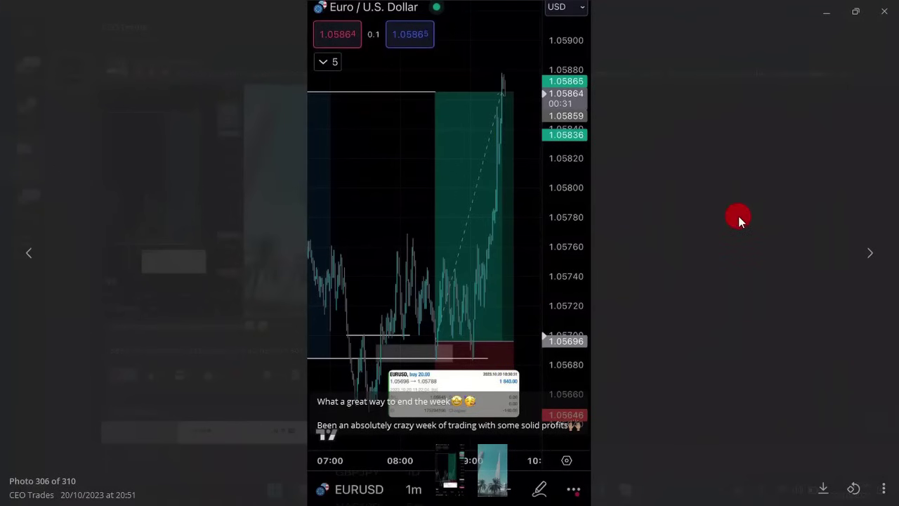
{"action": "left_click", "coordinate": [735, 226]}
{"action": "left_click", "coordinate": [839, 6]}
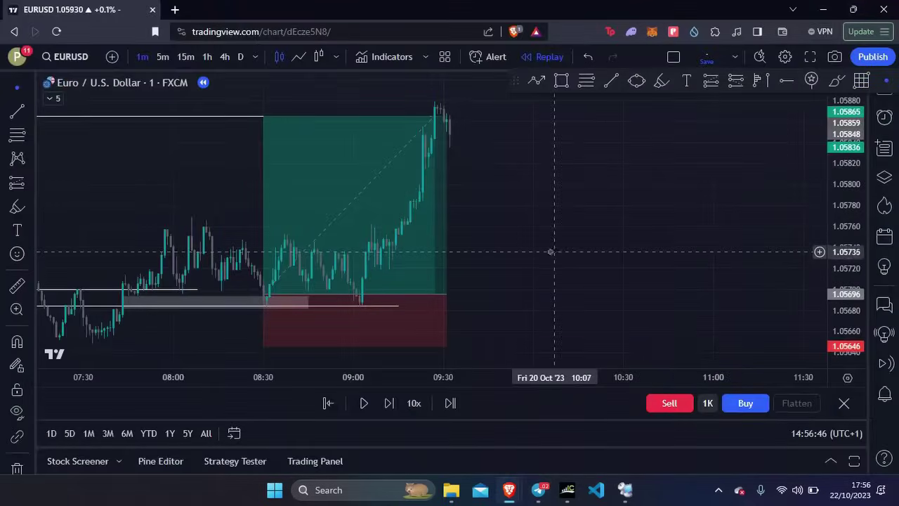
Examine the wider 20 October price action, from the long position back through the shaded overnight range to its start around 01:00
{"action": "scroll", "coordinate": [554, 252], "scroll_direction": "down", "scroll_amount": 2}
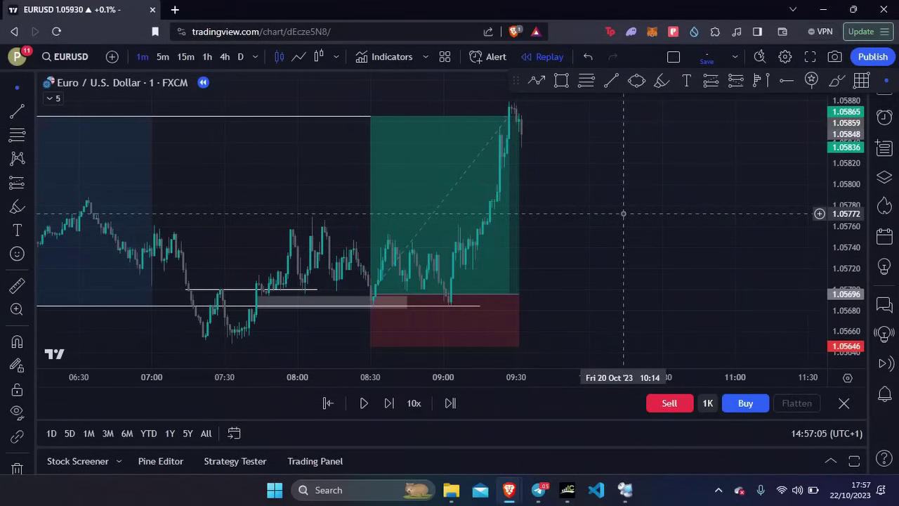
{"action": "scroll", "coordinate": [592, 207], "scroll_direction": "down", "scroll_amount": 2}
{"action": "left_click", "coordinate": [218, 173]}
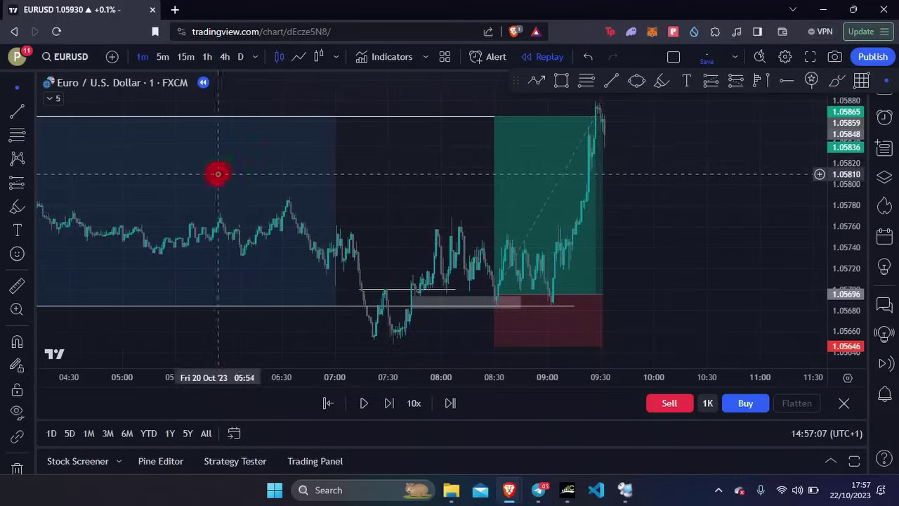
{"action": "left_click_drag", "start_coordinate": [218, 174], "coordinate": [411, 178]}
{"action": "scroll", "coordinate": [411, 177], "scroll_direction": "down", "scroll_amount": 2}
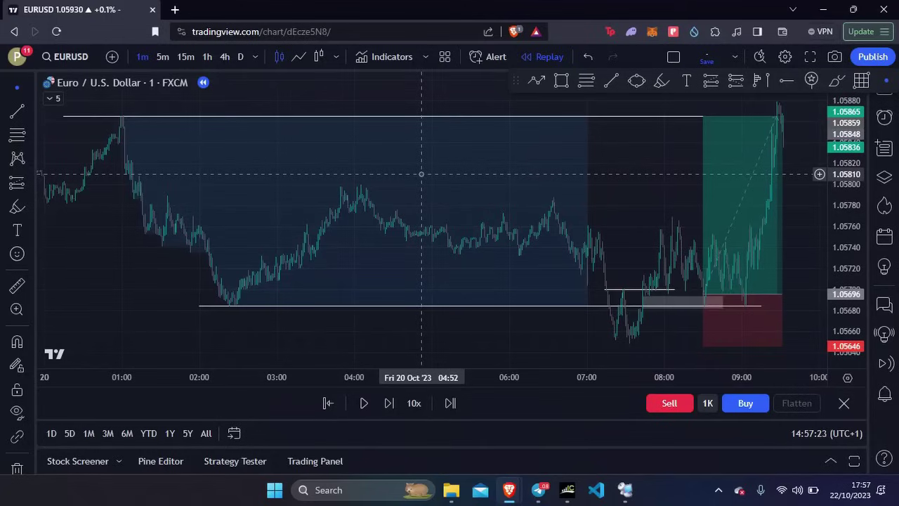
{"action": "left_click_drag", "start_coordinate": [314, 187], "coordinate": [444, 174]}
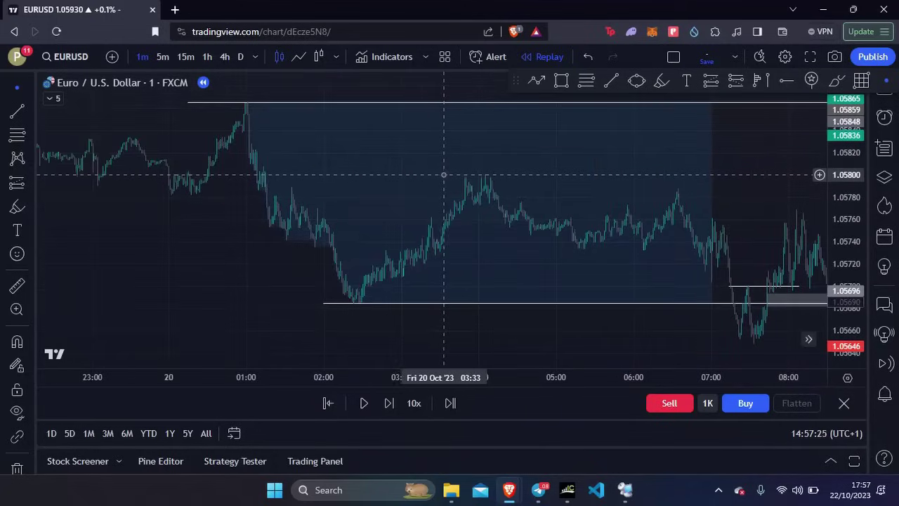